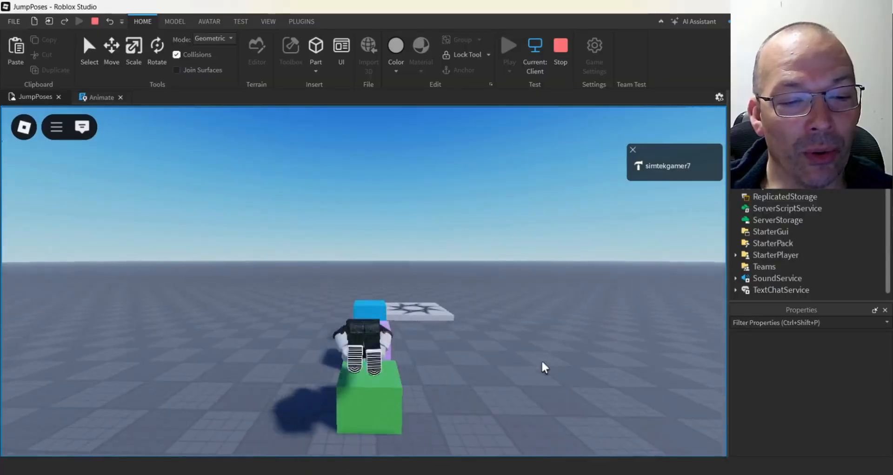
Playtest the custom jump animation by jumping the character across the coloured blocks, past the spawn pad and over the ground
key("w")
key("space")
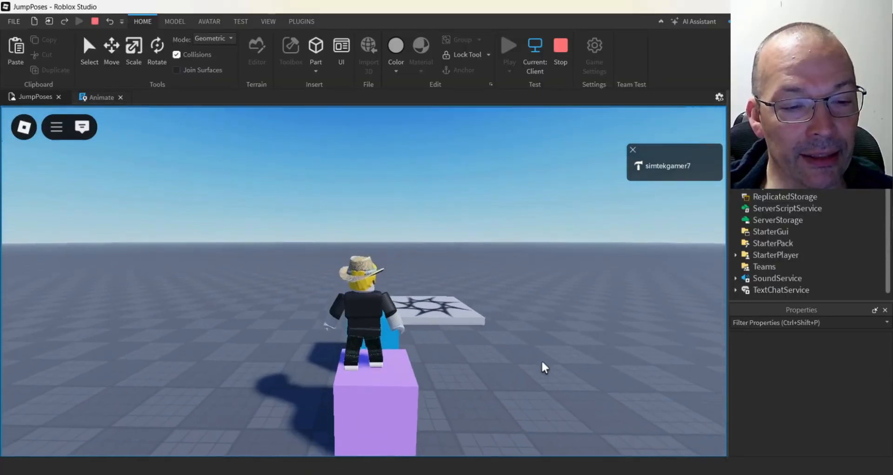
key("w")
key("space")
key("w")
key("space")
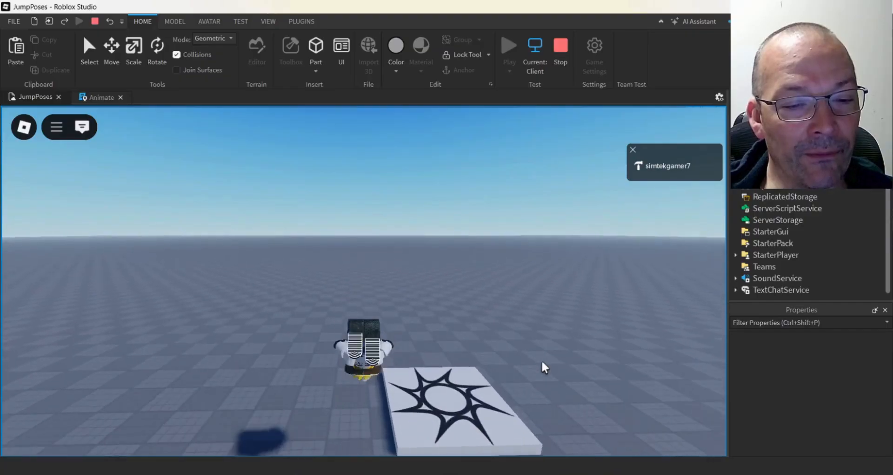
key("a")
key("space")
key("a")
key("space")
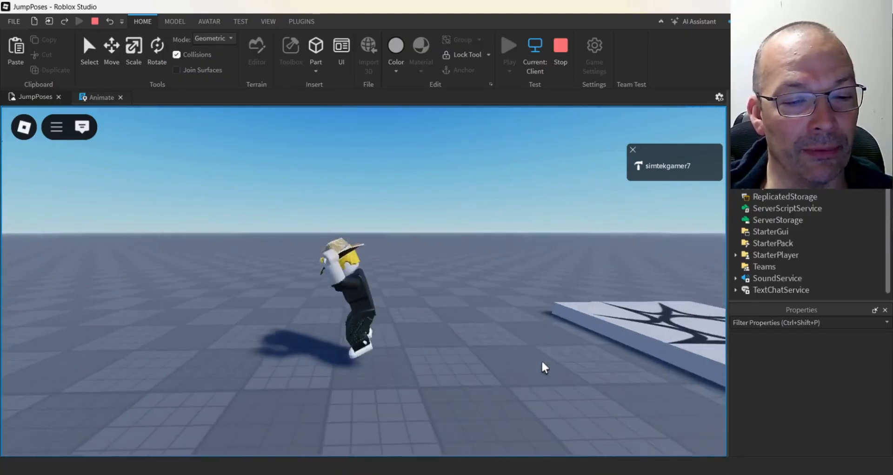
key("space")
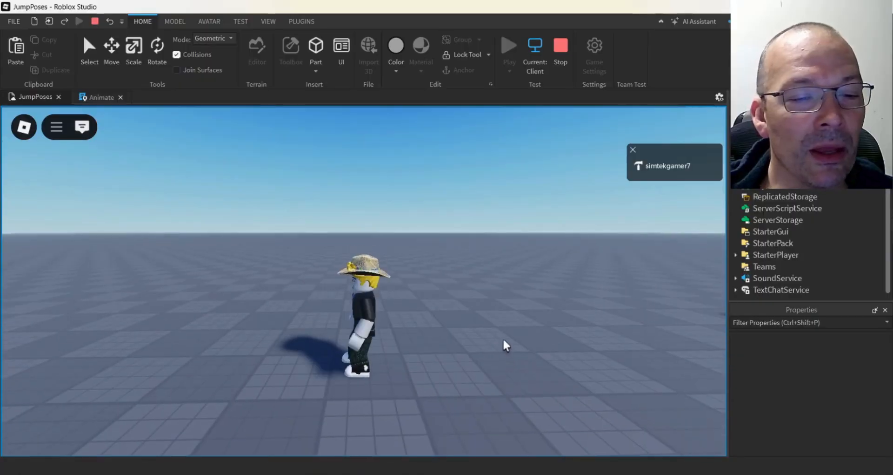
right_click_drag(496, 340, 497, 341)
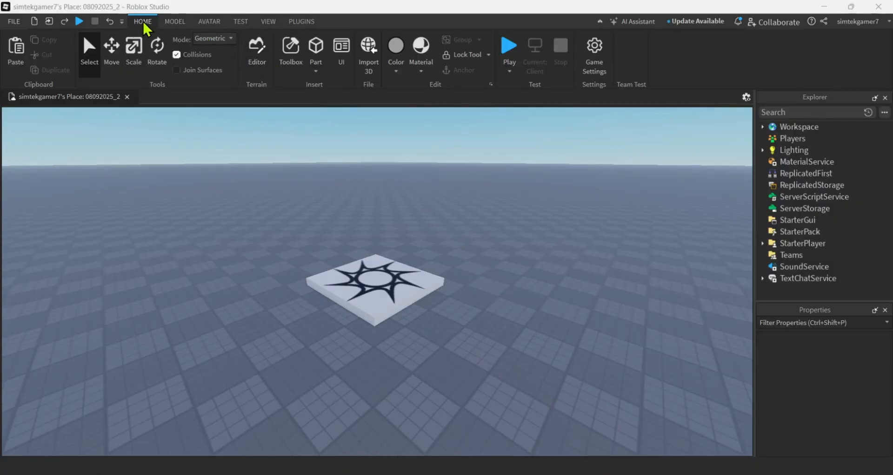
Generate an R15 masculine Mesh Avatar (2016) rig with the Rig Builder
left_click(210, 22)
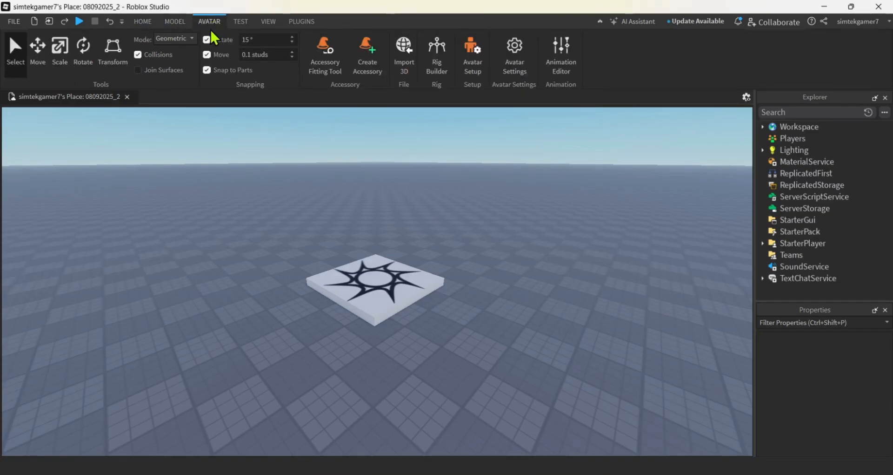
left_click(438, 65)
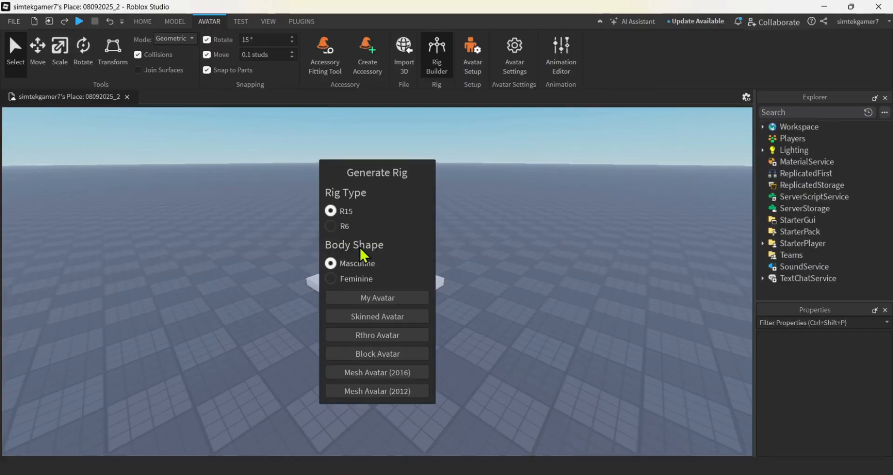
left_click(371, 377)
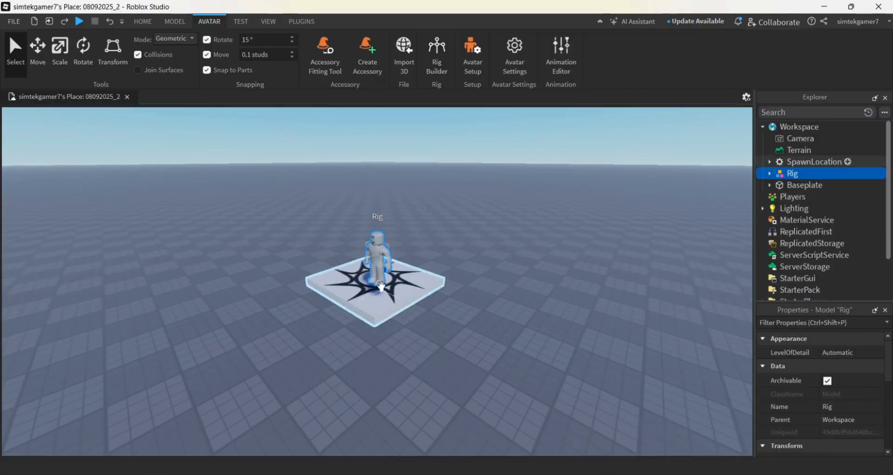
Move the rig off the spawn pad onto open baseplate and frame it closely from its side
left_click_drag(381, 279, 492, 344)
key("a")
right_click_drag(451, 385, 419, 375)
key("w")
key("a")
key("w")
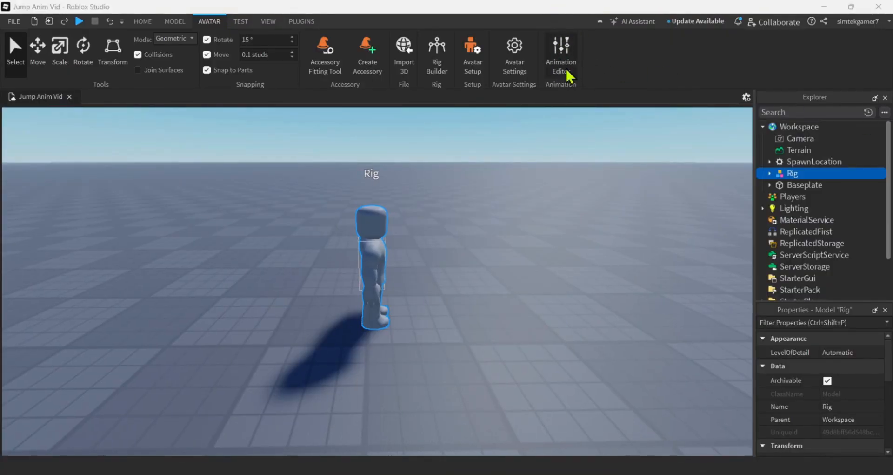
Open the Animation Editor and choose the rig as the model to animate
left_click(560, 53)
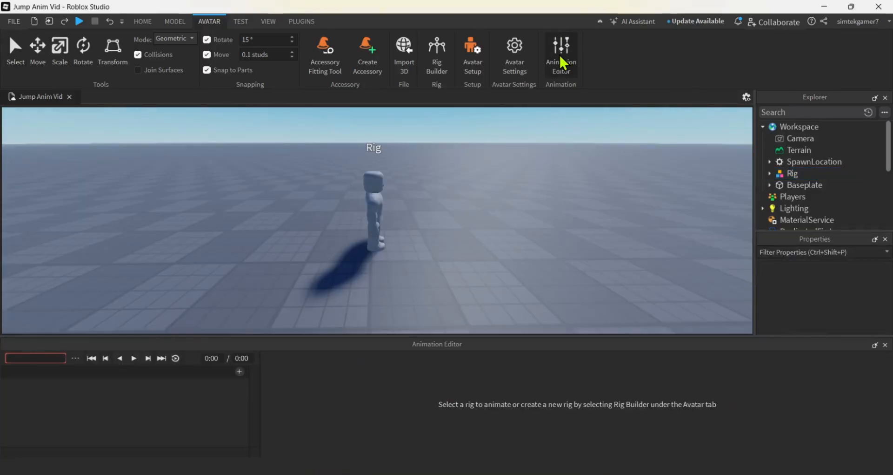
left_click(563, 55)
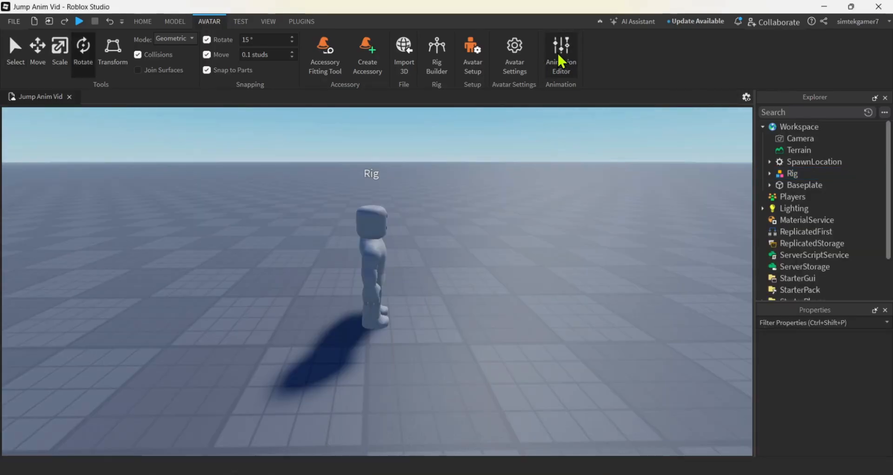
left_click(562, 58)
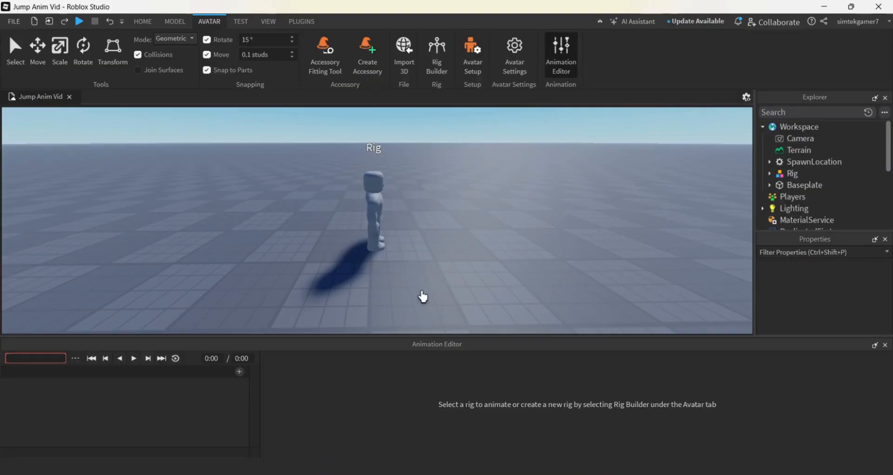
left_click(375, 210)
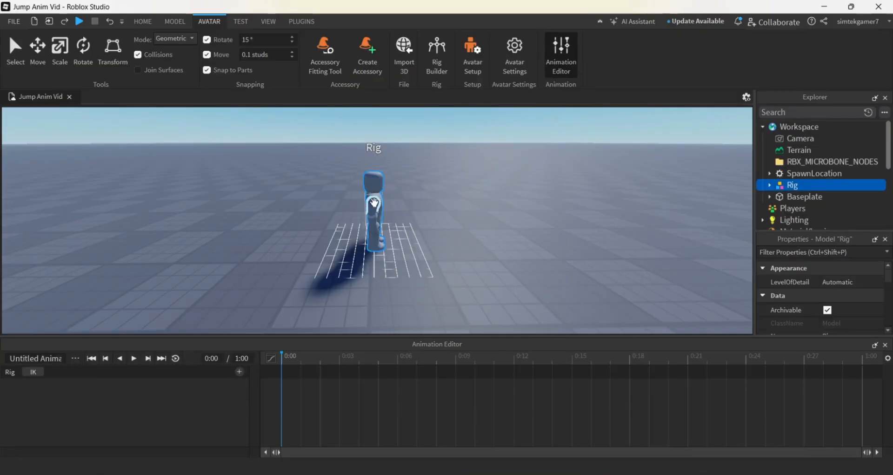
Name the new animation clip MarioJumpAnim
triple_click(45, 357)
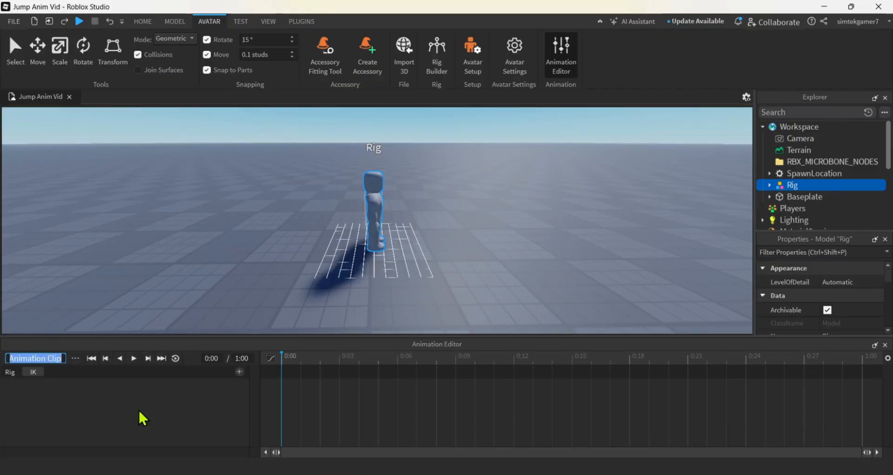
type("Mari")
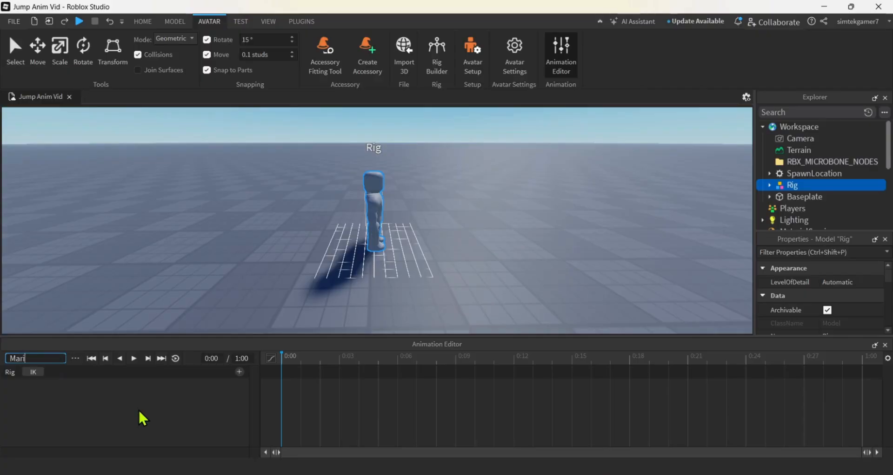
type("oJum")
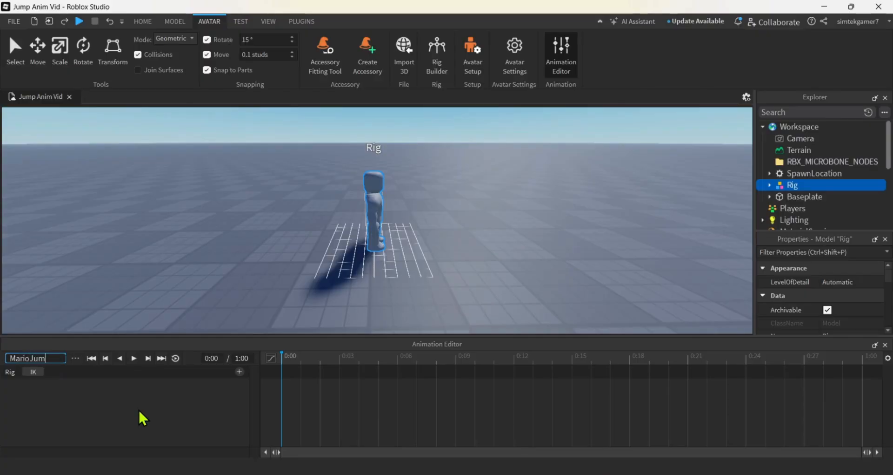
type("pAnim")
key("Return")
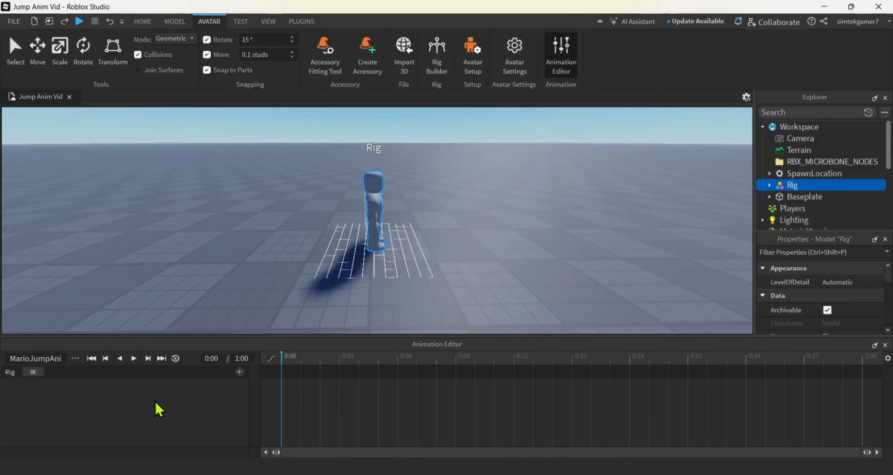
Set the animation priority to Movement and save the animation
left_click(74, 358)
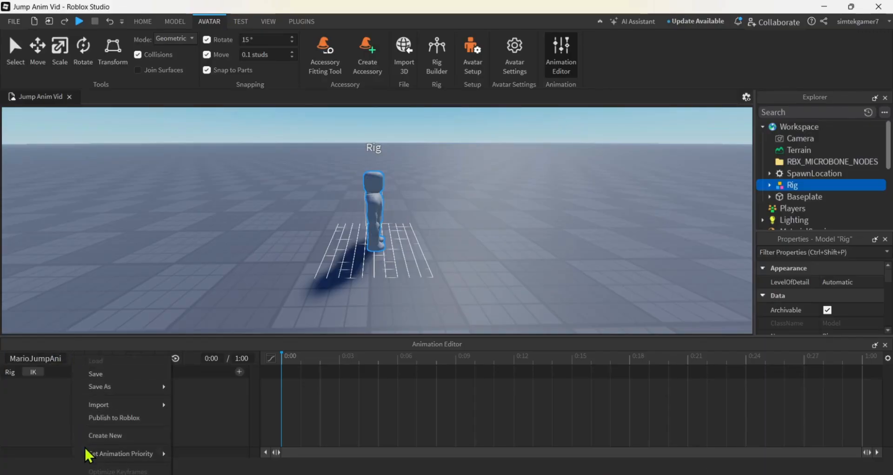
mouse_move(89, 457)
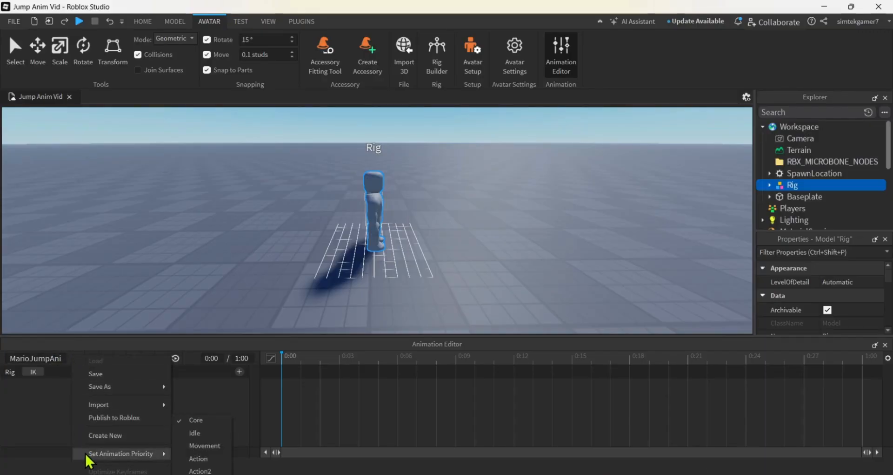
left_click(214, 450)
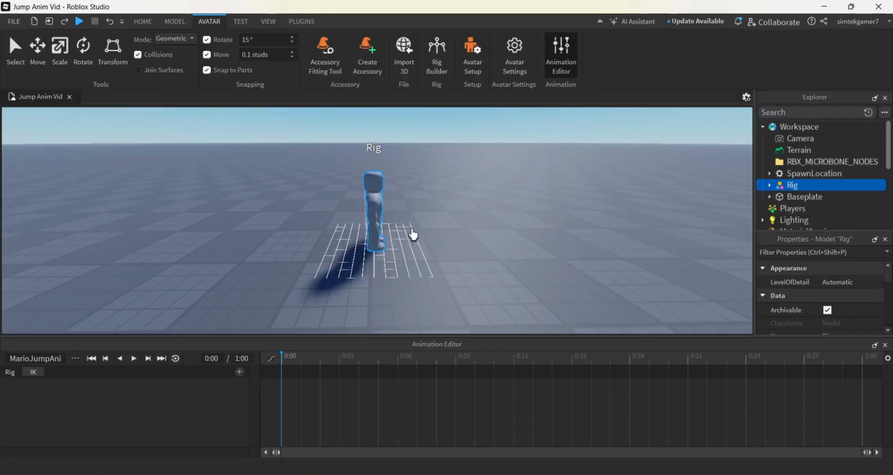
left_click(75, 359)
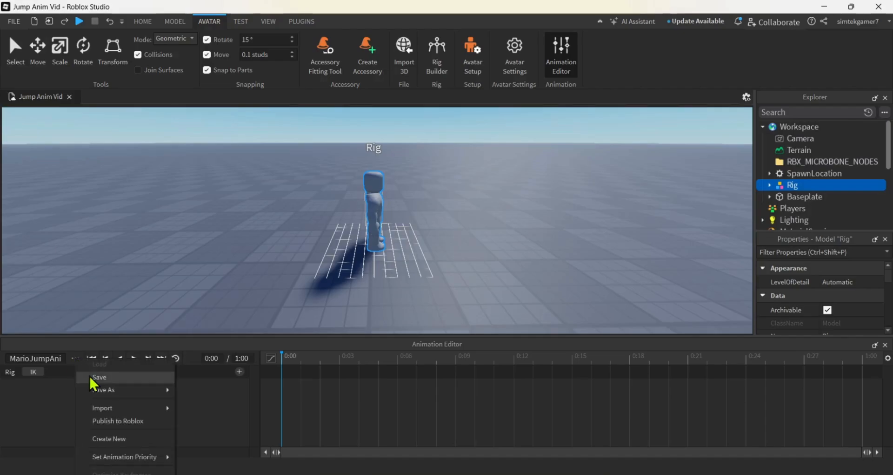
left_click(90, 375)
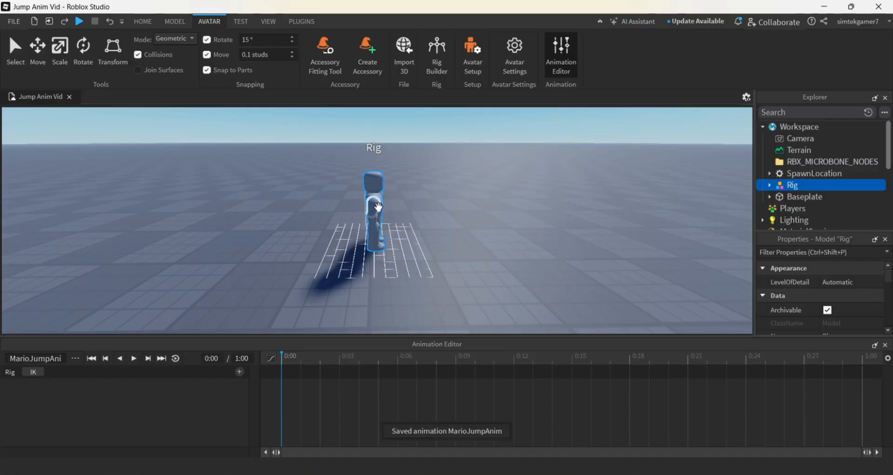
Rotate the rig's right upper arm forward to roughly horizontal at frame 0:00
left_click(390, 212)
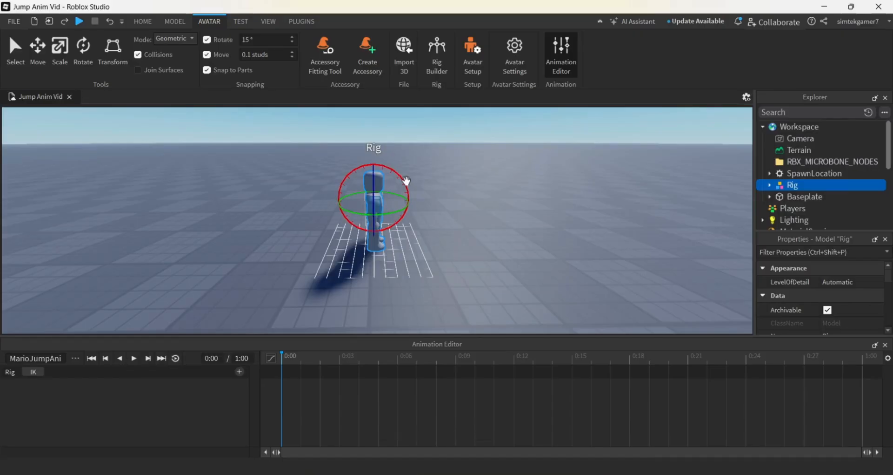
left_click_drag(406, 181, 333, 171)
left_click(429, 218)
Bend the rig's right lower arm slightly upward at the elbow at frame 0:00
left_click(389, 201)
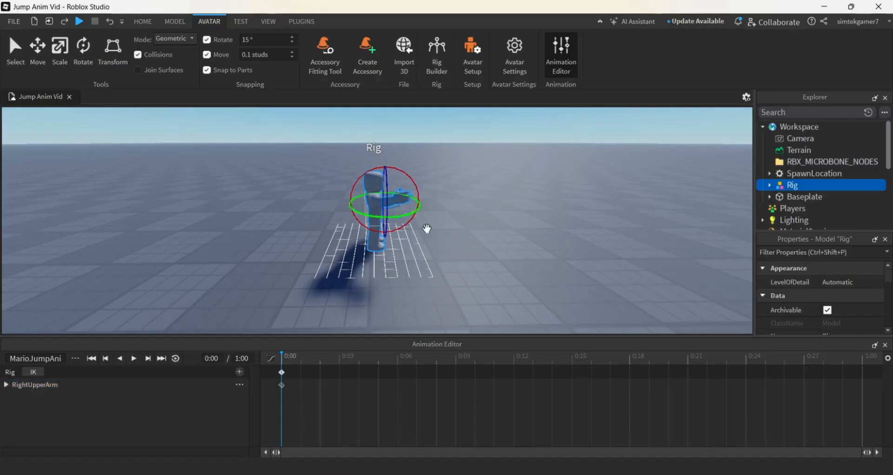
right_click_drag(485, 263, 484, 254)
scroll(484, 264, "up", 5)
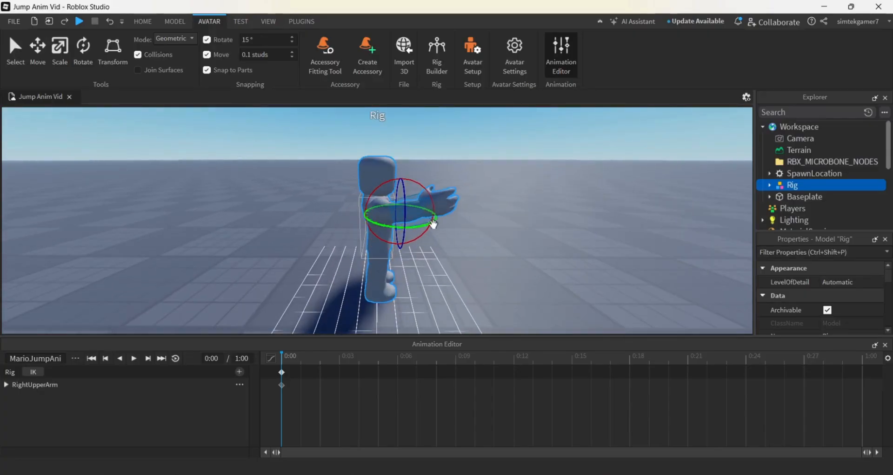
left_click_drag(433, 224, 426, 190)
left_click(465, 297)
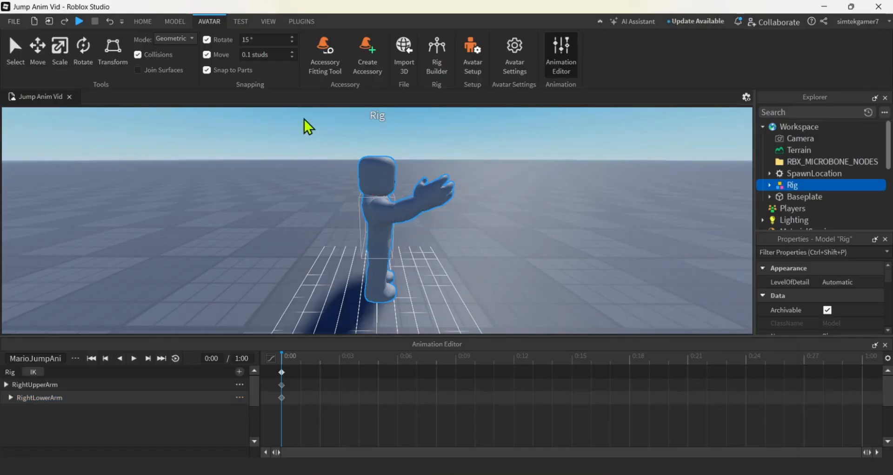
Swing the rig's right upper leg backward and bend its right lower leg upward at the knee at frame 0:00
left_click(380, 247)
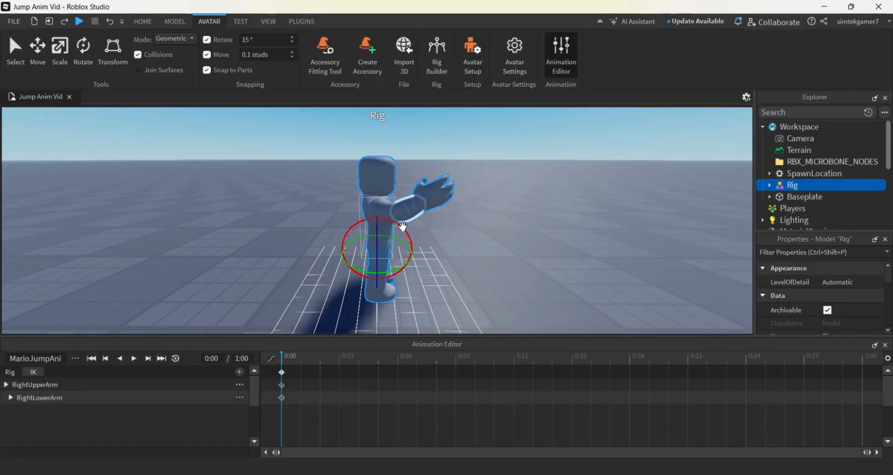
left_click_drag(403, 226, 410, 264)
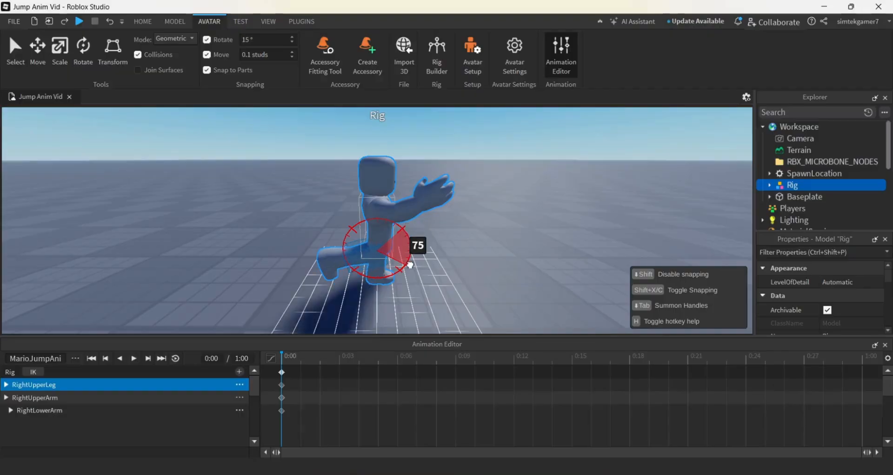
left_click(347, 274)
left_click(348, 261)
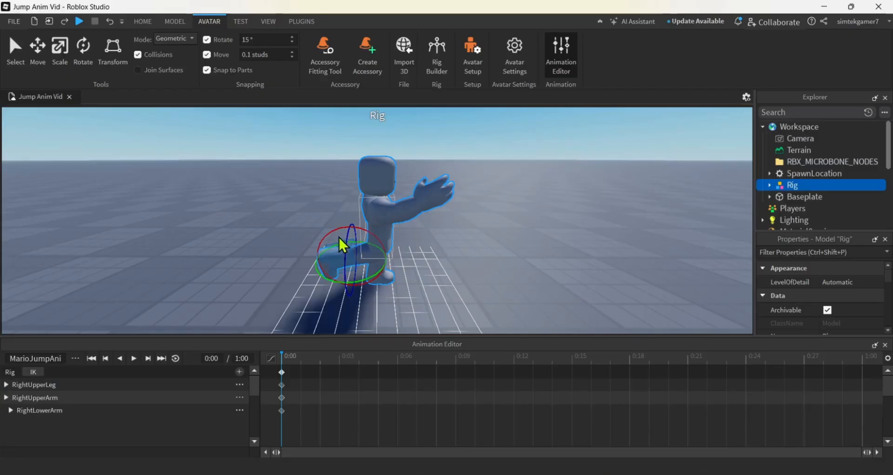
left_click_drag(338, 235, 350, 218)
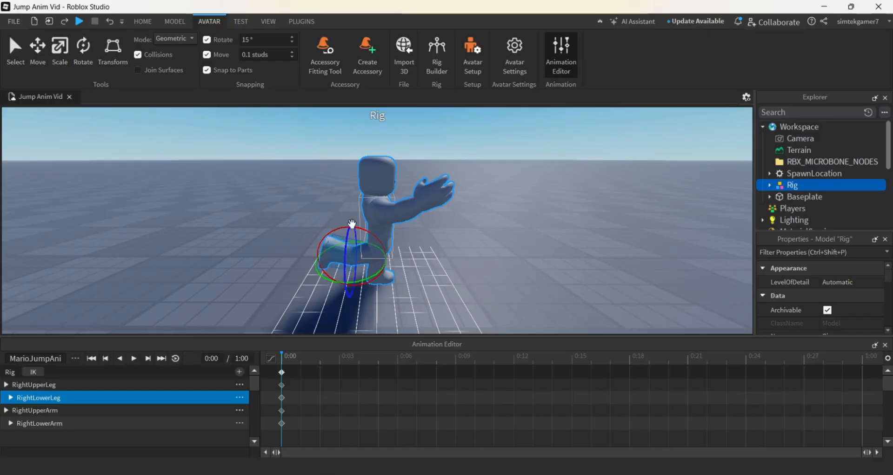
Rotate the rig's left upper arm 45 degrees backward at frame 0:00
right_click_drag(555, 280, 558, 276)
left_click(560, 276)
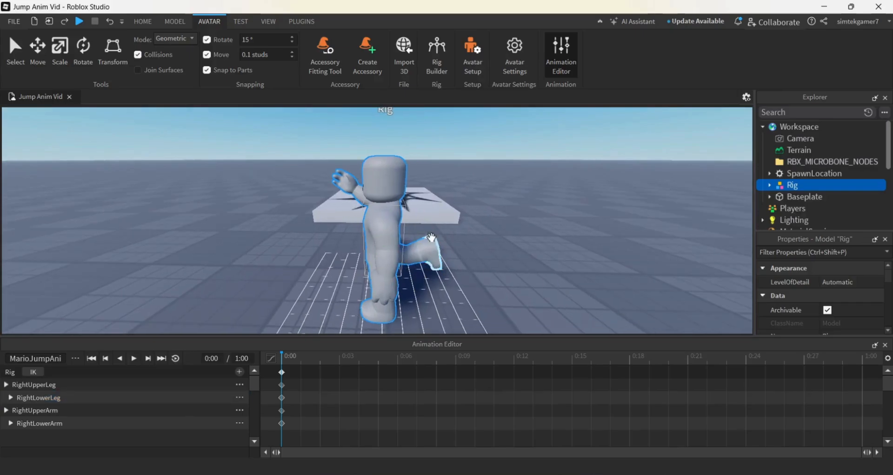
left_click(393, 233)
scroll(451, 250, "down", 2)
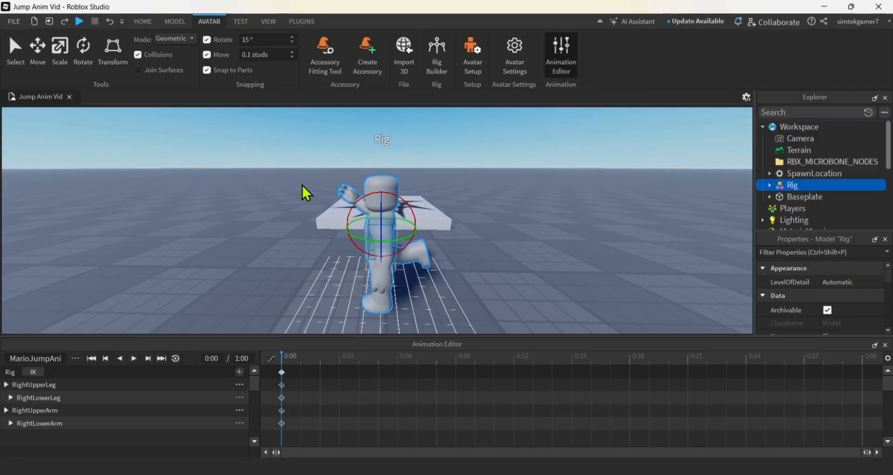
left_click_drag(412, 212, 397, 193)
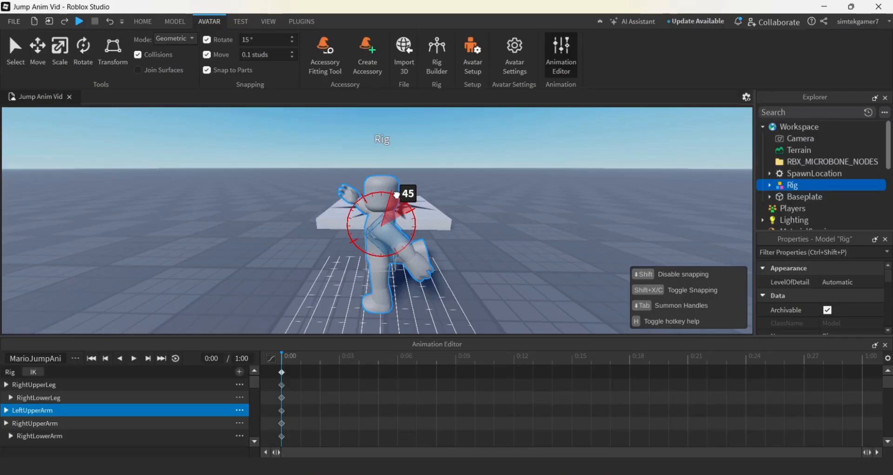
left_click_drag(396, 193, 396, 194)
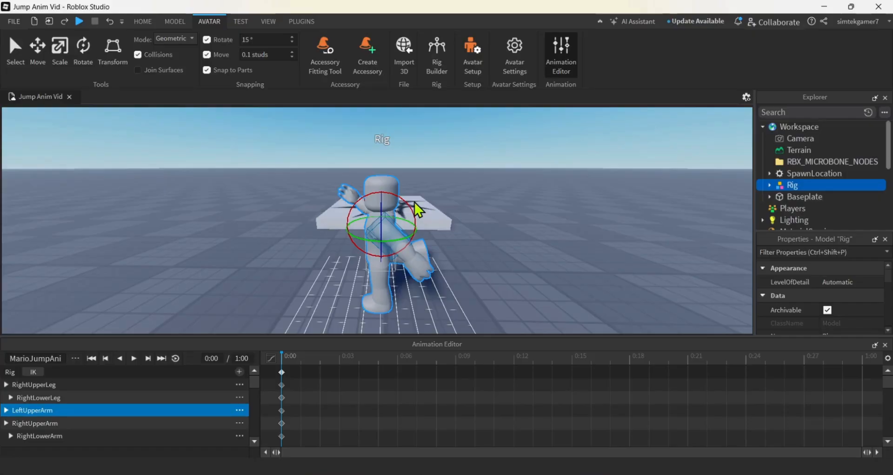
Swing the rig's left upper leg forward to roughly horizontal and adjust the bend of its left lower leg at frame 0:00
left_click(366, 274)
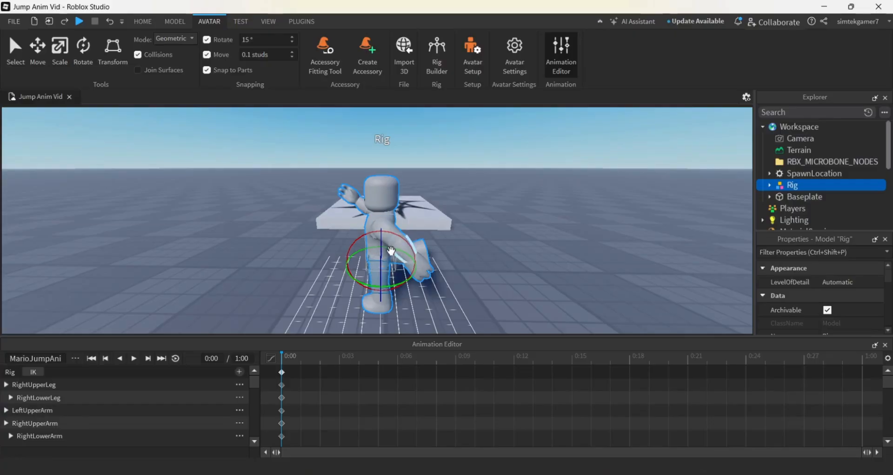
left_click_drag(403, 240, 400, 289)
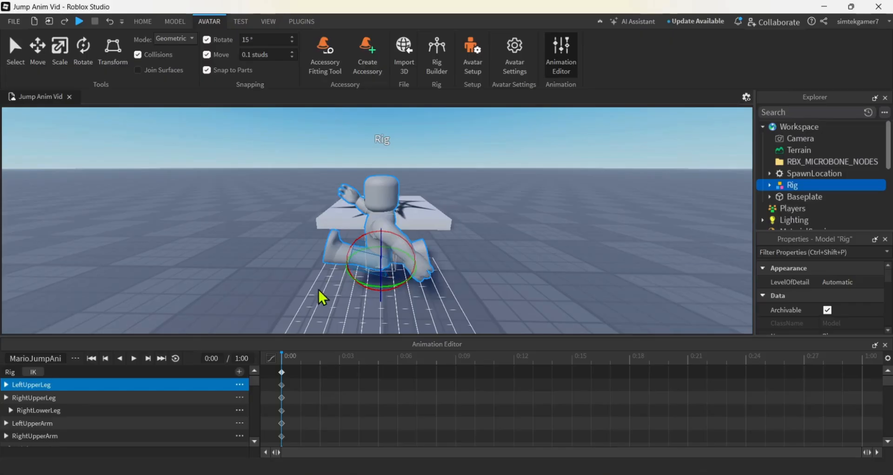
left_click(344, 268)
left_click(345, 262)
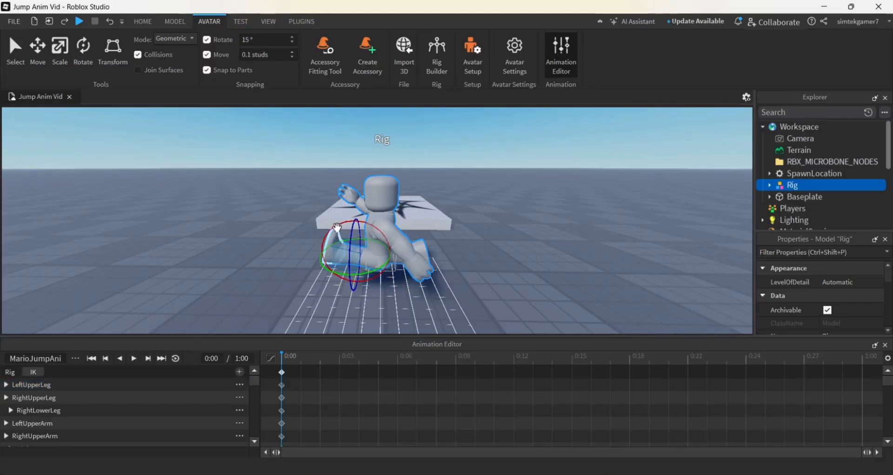
left_click_drag(337, 231, 335, 235)
right_click_drag(372, 319, 373, 313)
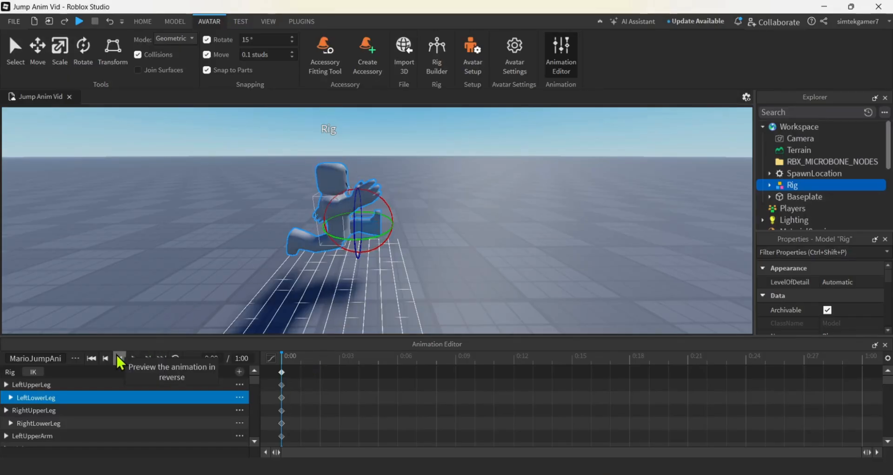
Save the animation and publish it to Roblox under the title MarioJumpAnim with Me as creator
left_click(76, 359)
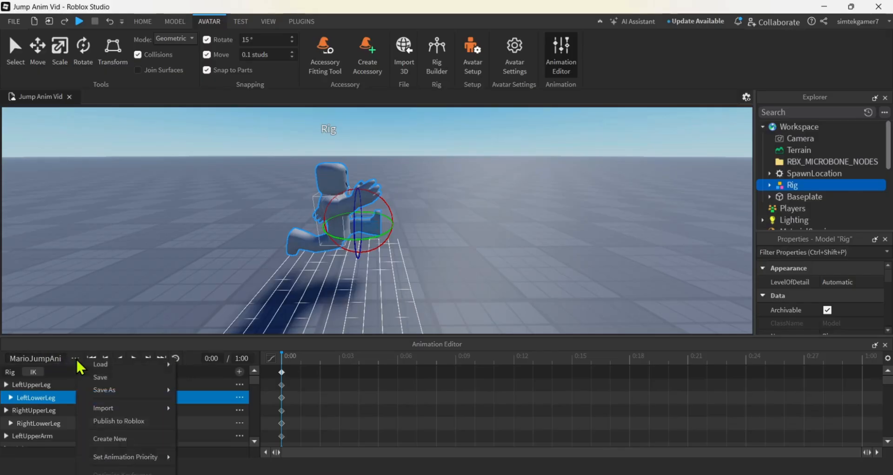
left_click(97, 375)
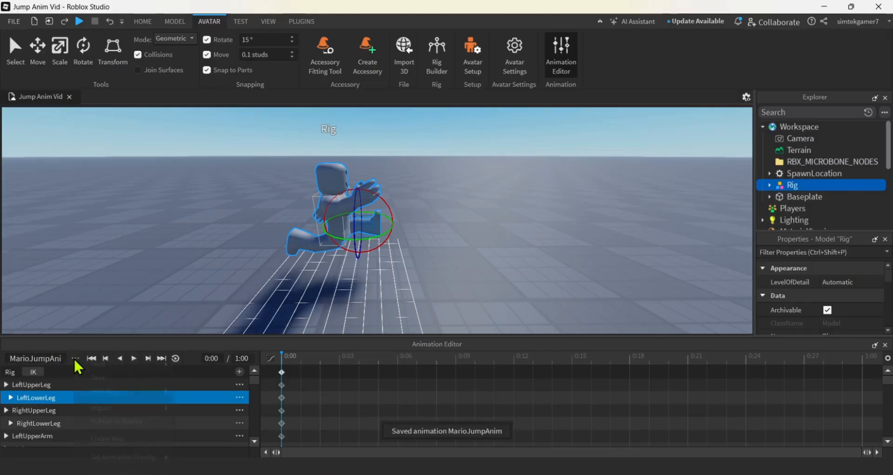
left_click(75, 360)
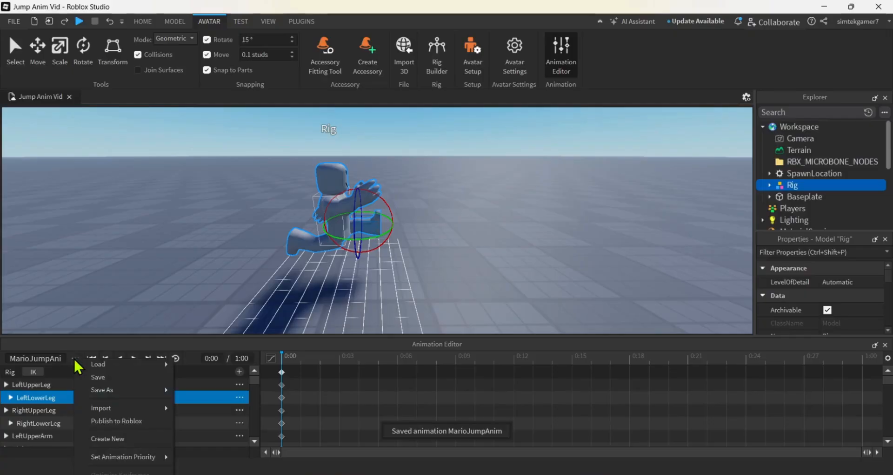
left_click(107, 420)
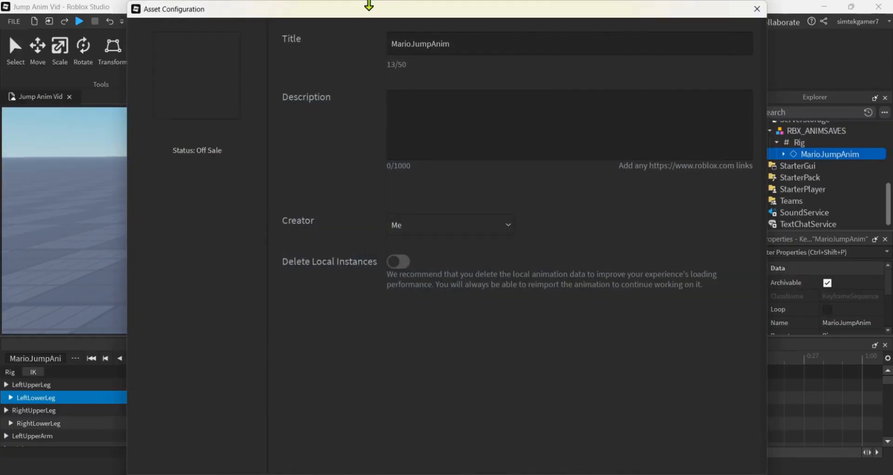
left_click_drag(369, 4, 371, 34)
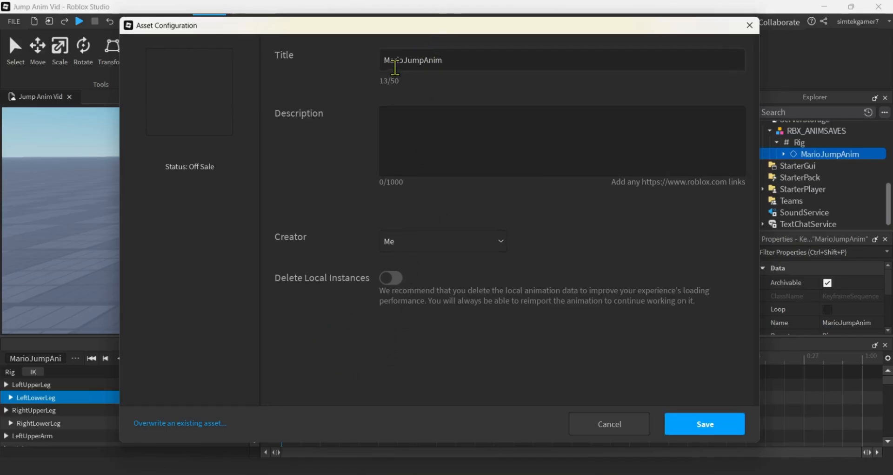
left_click(713, 423)
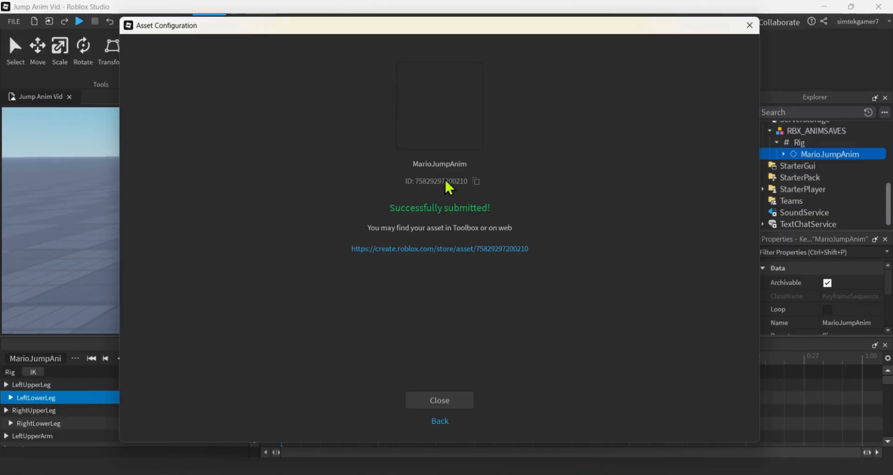
Copy the published animation's asset ID, and close the asset configuration and the Animation Editor
left_click(476, 181)
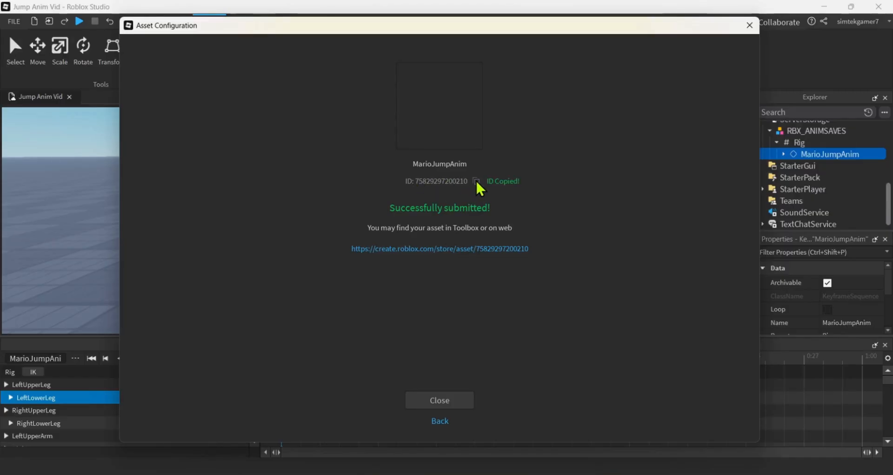
left_click(456, 401)
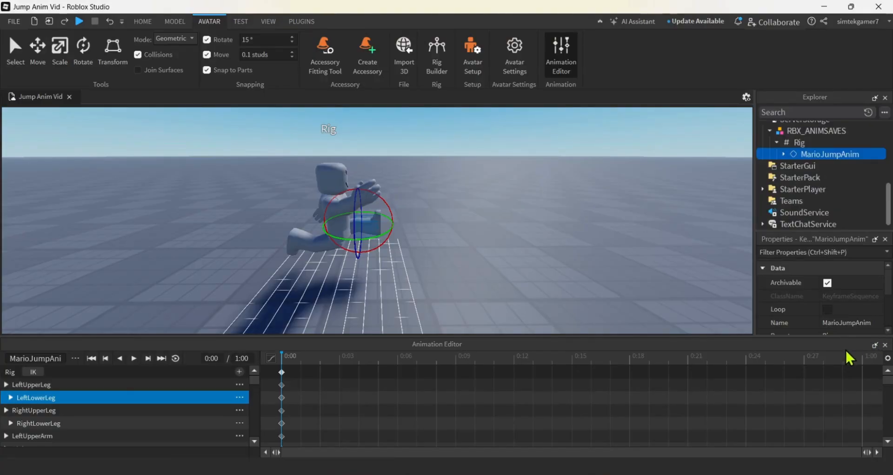
left_click(885, 345)
Expand the rig's Animate script and its jump value to expose the JumpAnim animation
scroll(835, 235, "up", 5)
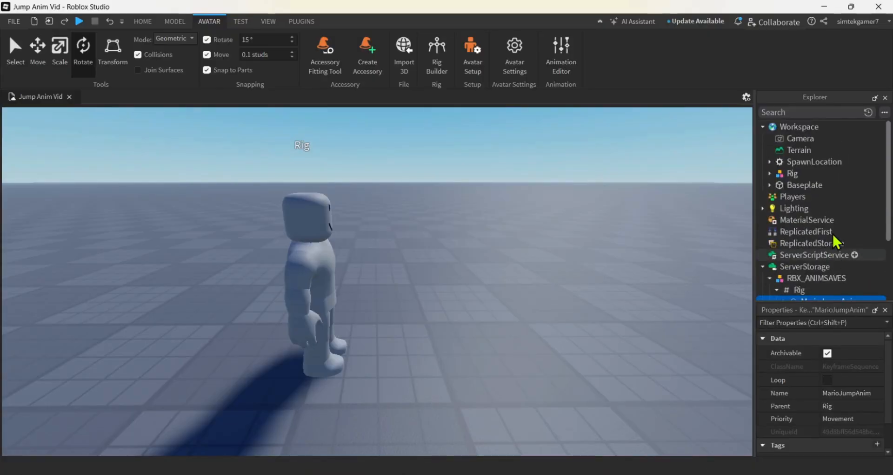
left_click(786, 173)
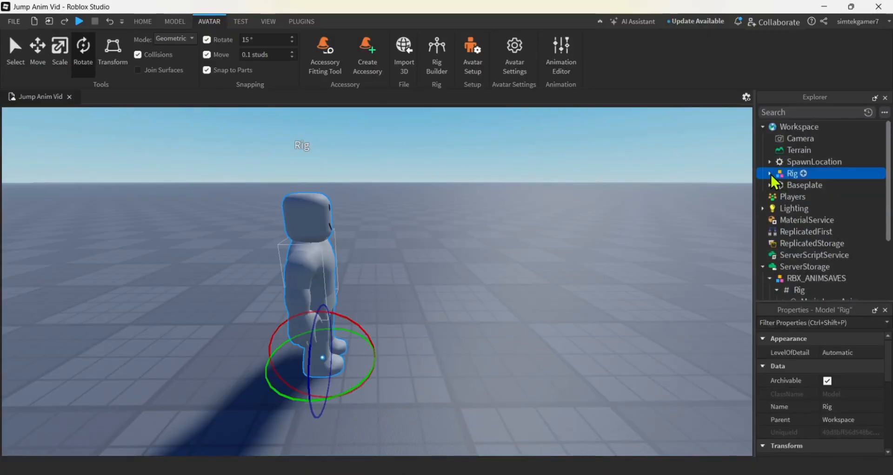
left_click(770, 173)
left_click(801, 221)
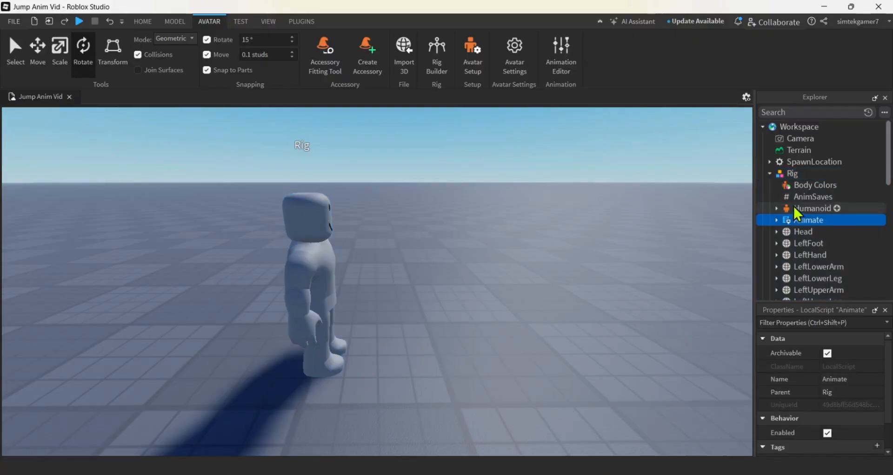
left_click(777, 220)
scroll(815, 199, "down", 3)
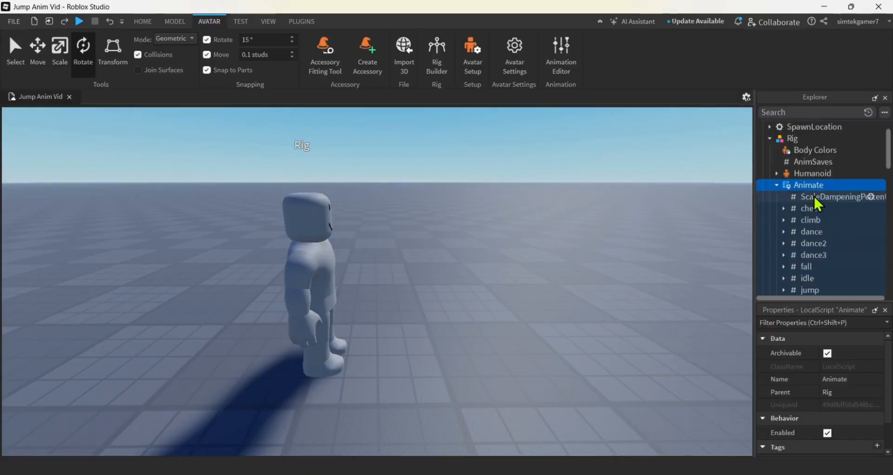
left_click(809, 220)
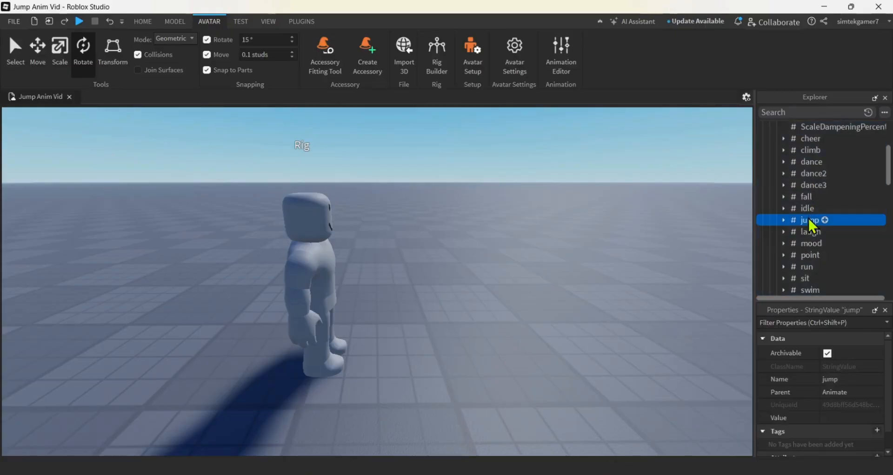
left_click(784, 219)
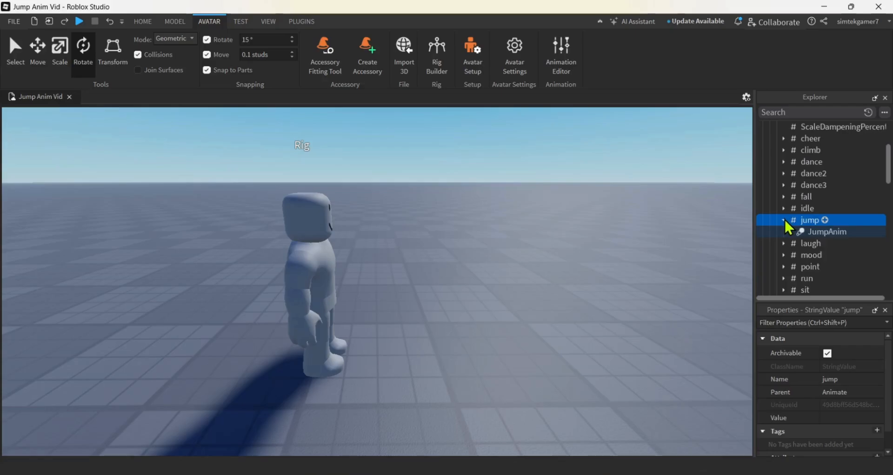
Rename the JumpAnim animation under jump to MarioJumpAnim
left_click(826, 232)
left_click(820, 230)
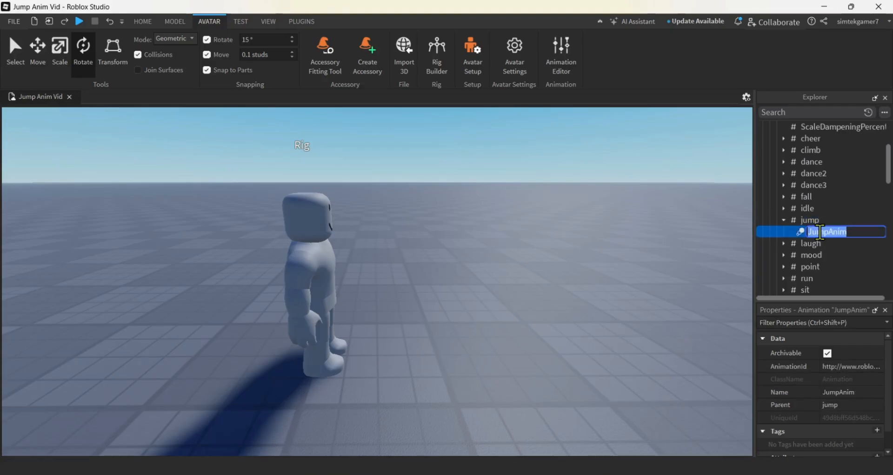
left_click(810, 231)
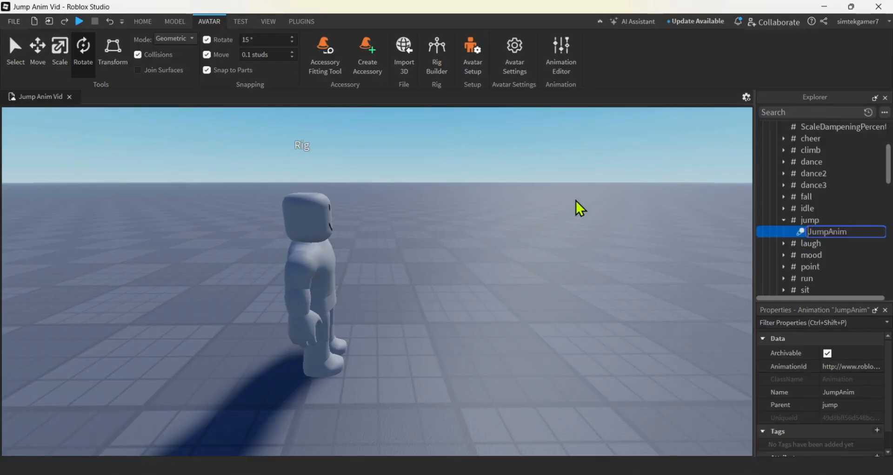
type("Mario")
key("Return")
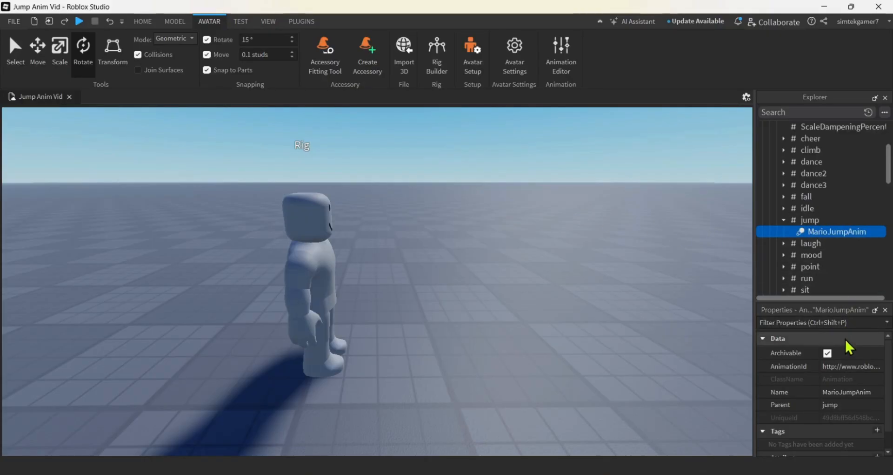
Replace the AnimationId of MarioJumpAnim with the copied asset ID and widen the property area to show the full ID
left_click(841, 367)
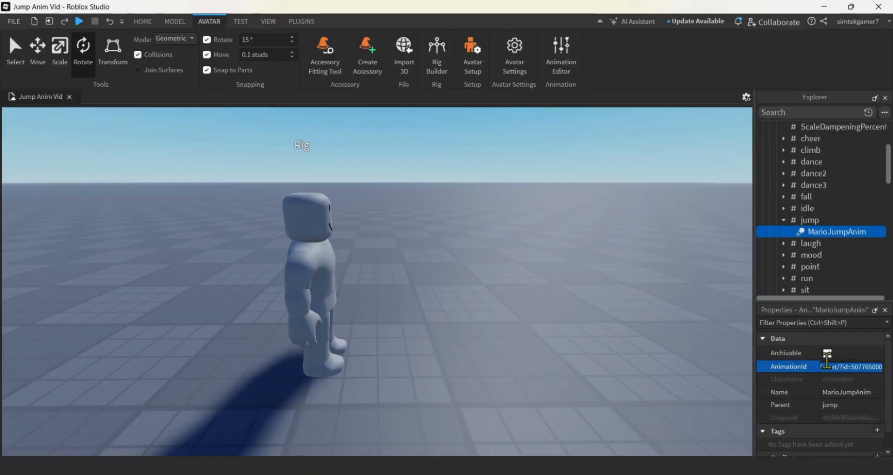
right_click(831, 368)
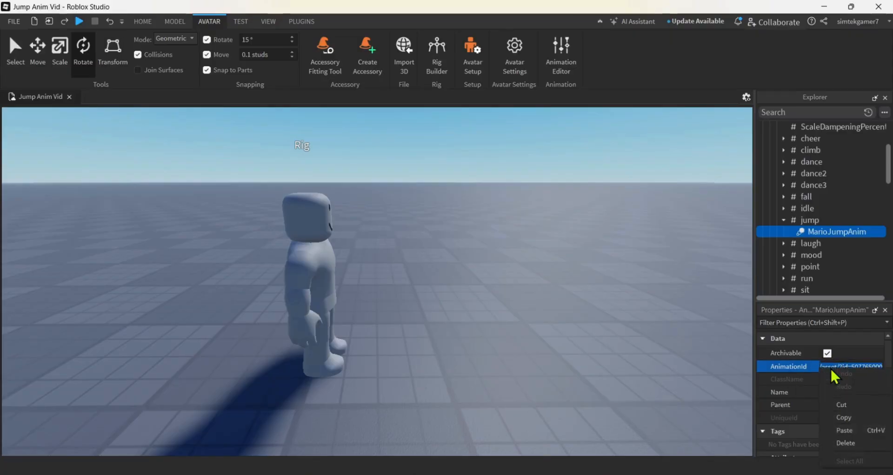
left_click(849, 430)
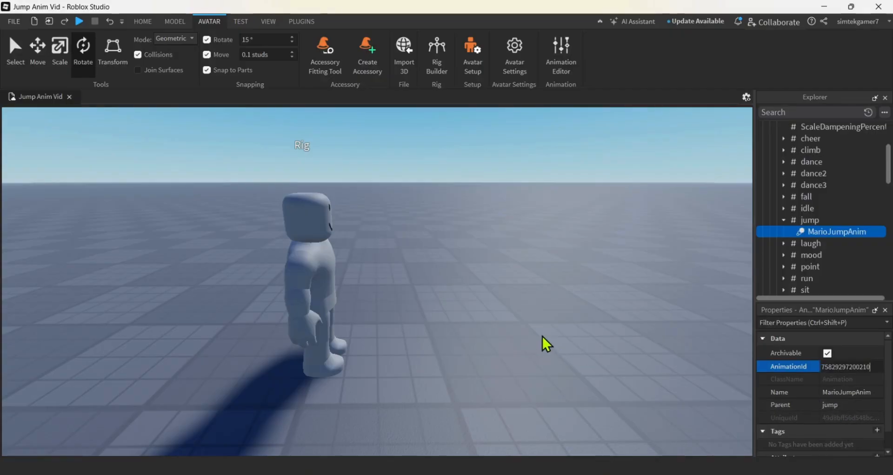
key("Return")
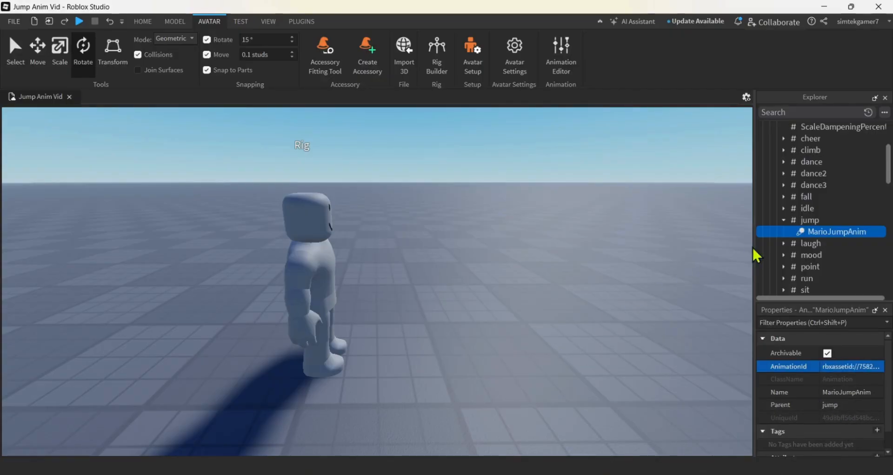
left_click_drag(754, 244, 702, 246)
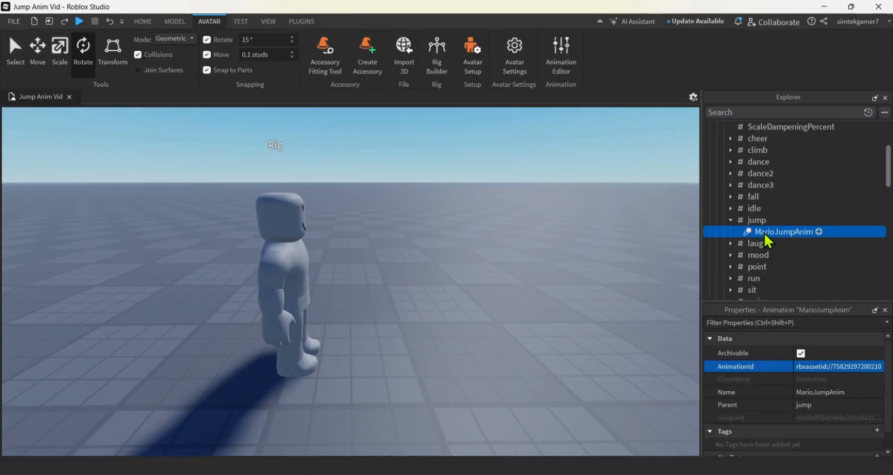
Add a NumberValue named Weight inside the MarioJumpAnim animation
left_click(819, 231)
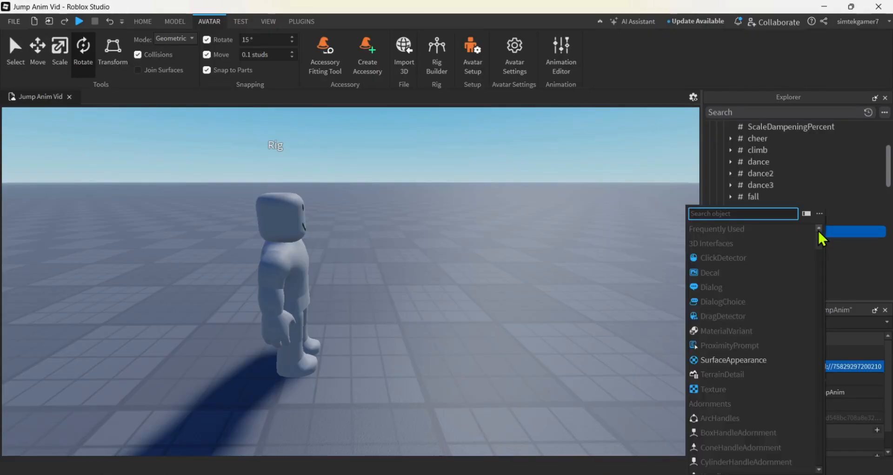
type("Nu")
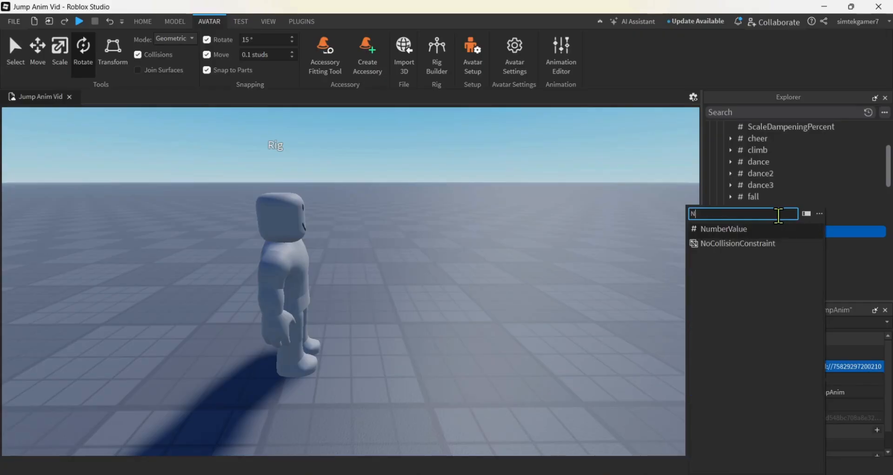
left_click(749, 231)
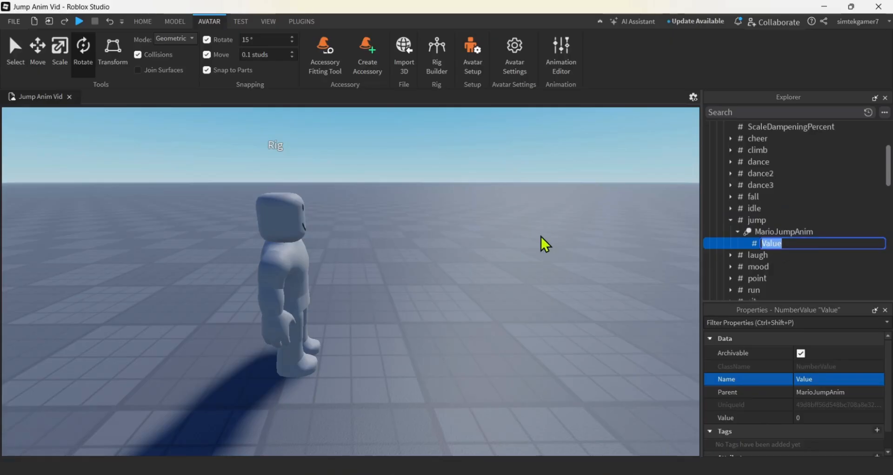
type("Weight")
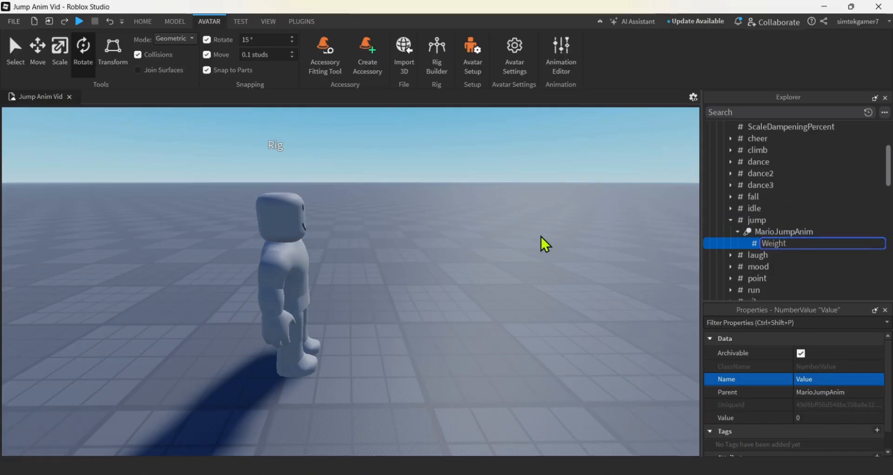
key("Return")
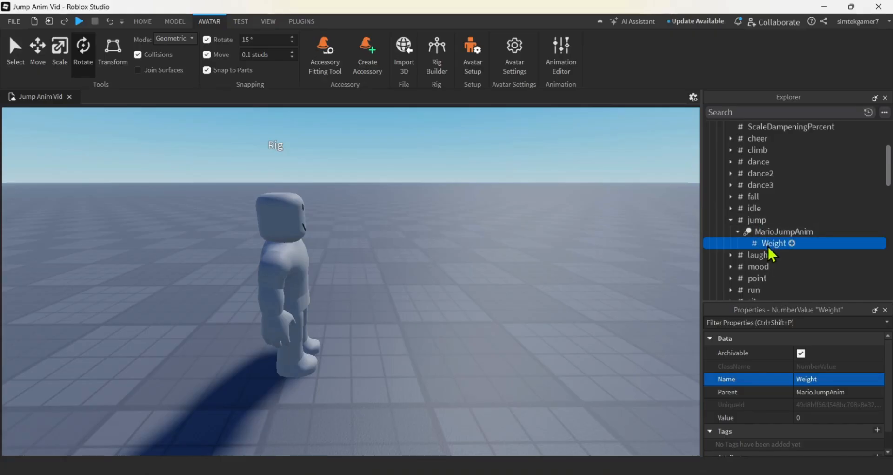
Set the value of the Weight object to 3
left_click(810, 417)
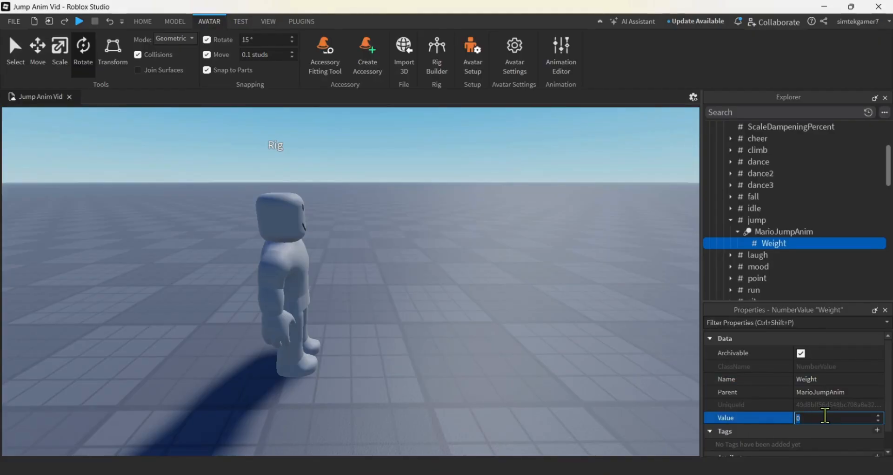
type("3")
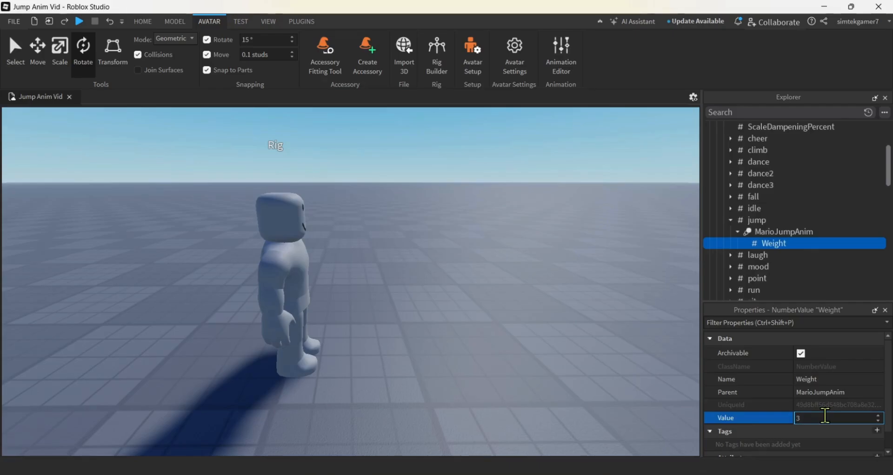
key("Return")
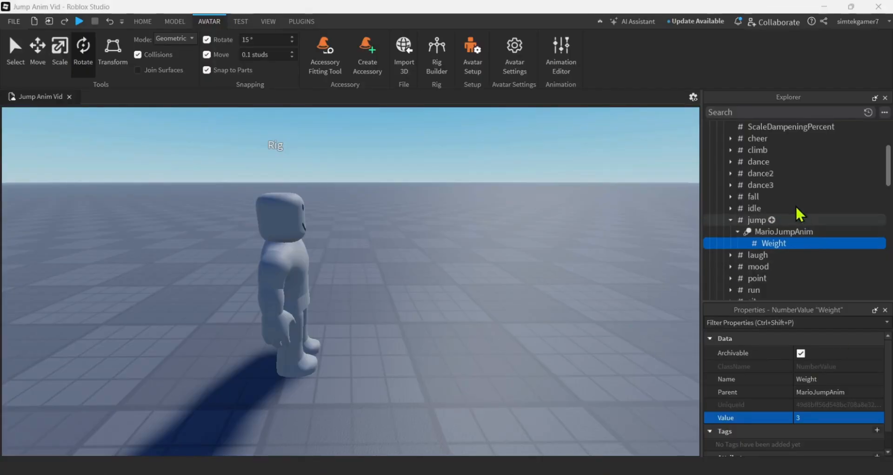
Copy the rig's Animate script and paste it into StarterCharacterScripts under StarterPlayer
scroll(794, 200, "up", 3)
left_click(752, 221)
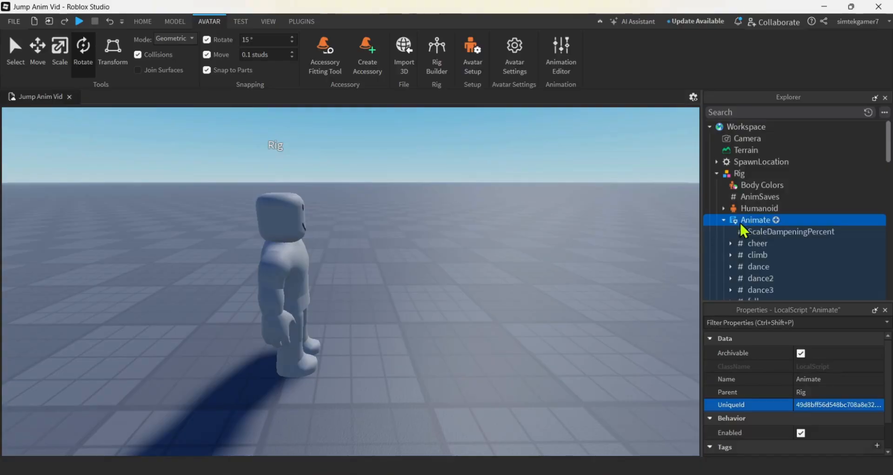
left_click(723, 219)
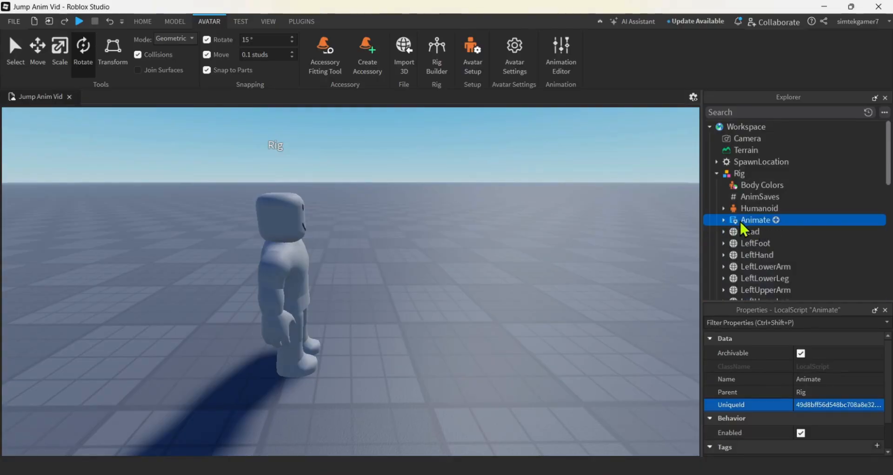
right_click(742, 219)
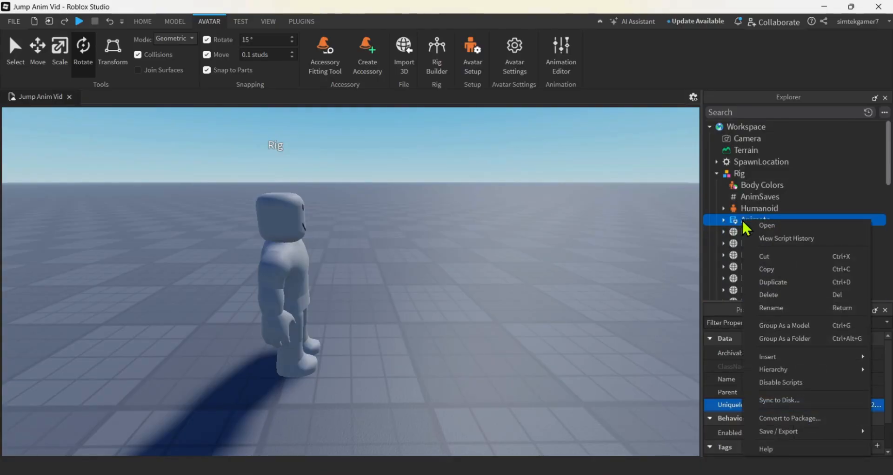
left_click(772, 266)
scroll(785, 207, "down", 10)
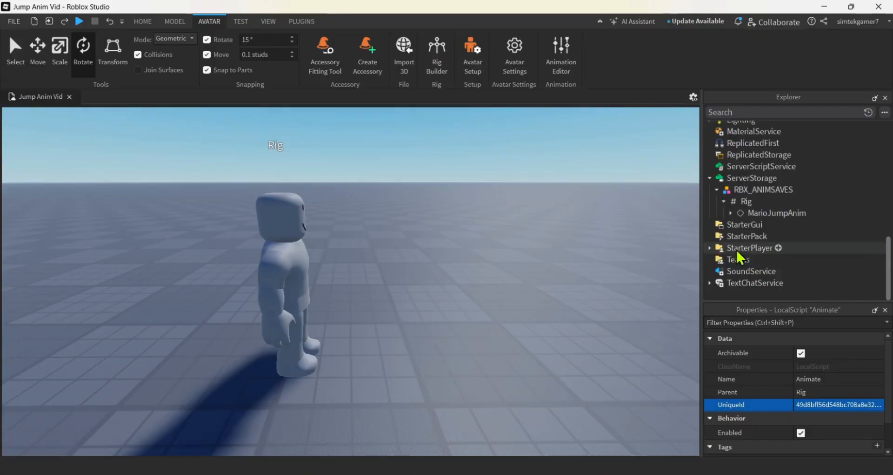
double_click(737, 249)
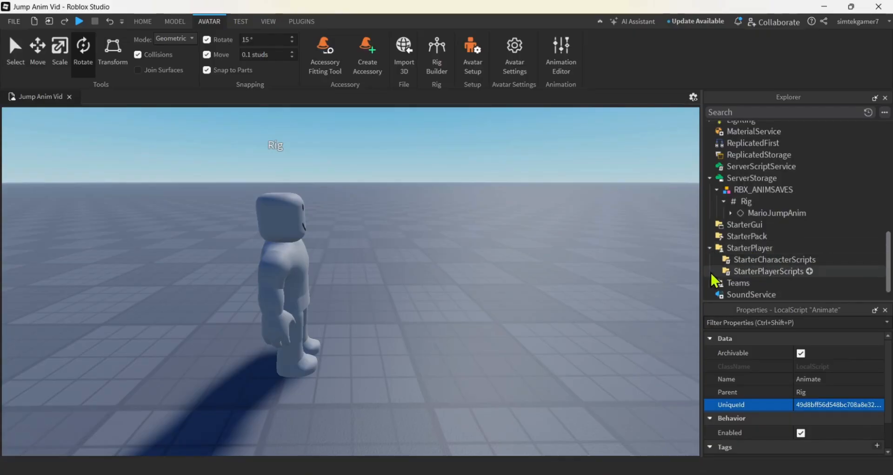
left_click(746, 258)
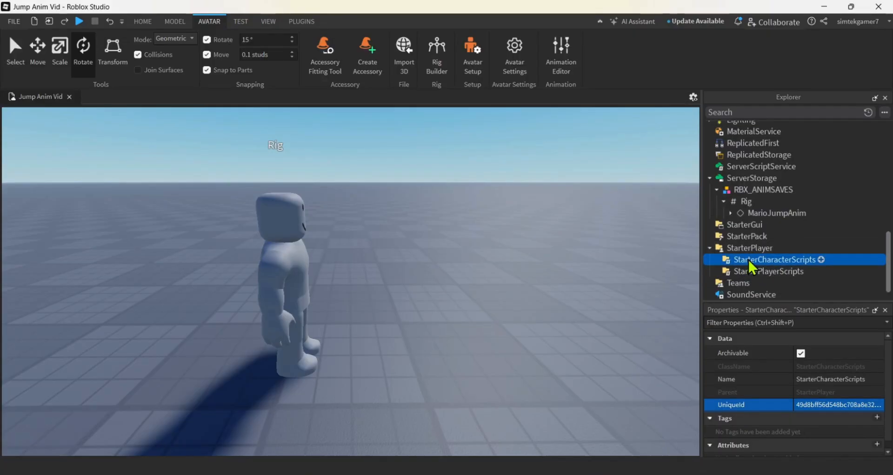
right_click(752, 259)
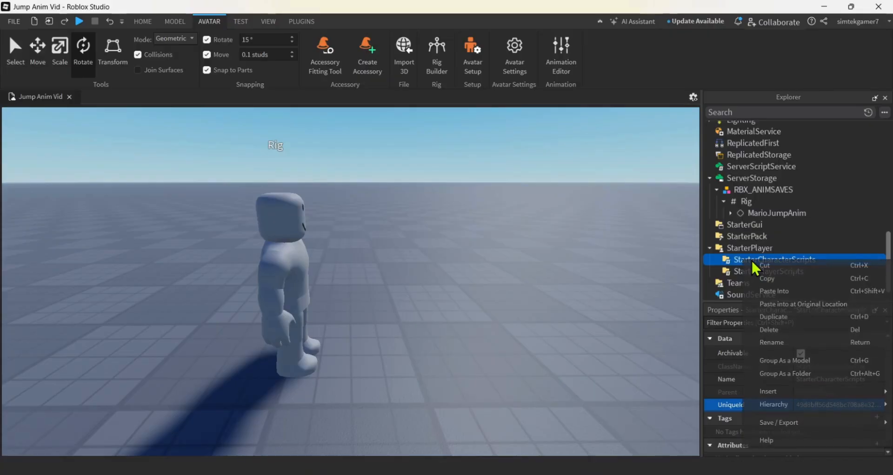
left_click(790, 291)
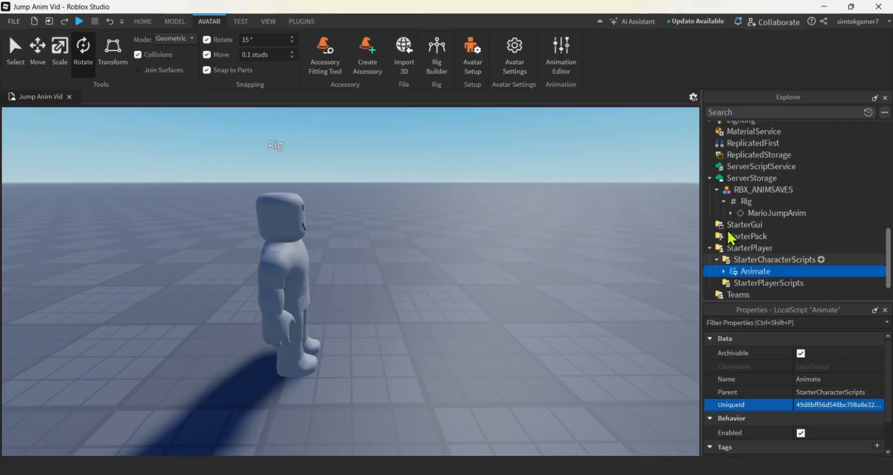
Playtest the place, make the character jump repeatedly on the spawn while viewing it from the side, and stop the test
left_click(78, 21)
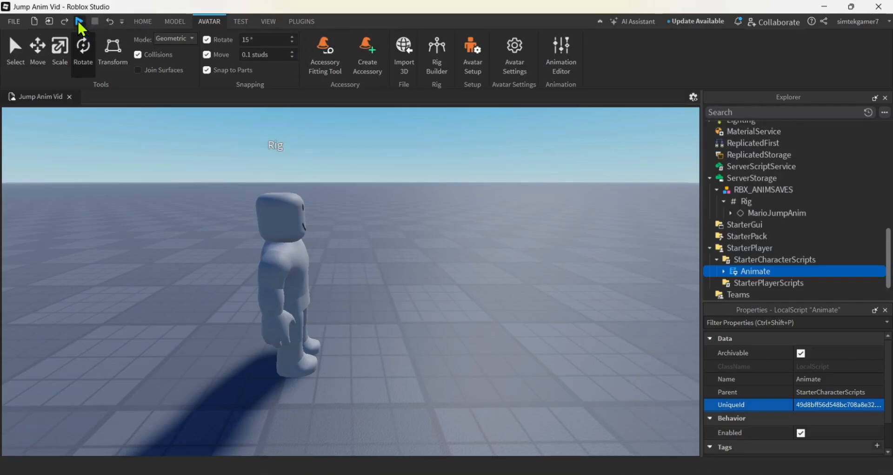
key("w")
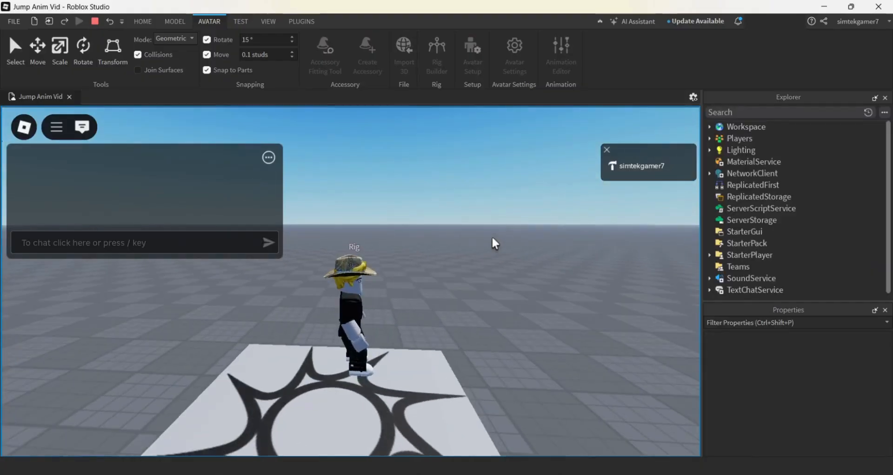
key("space")
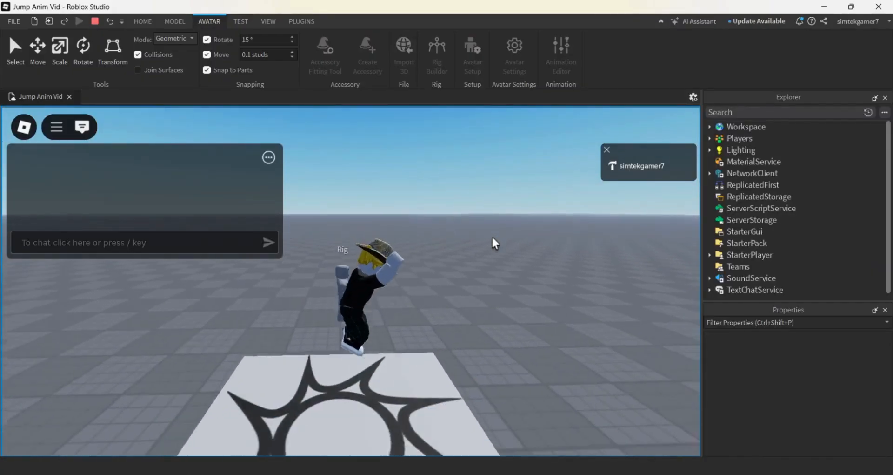
right_click_drag(492, 237, 492, 237)
key("space")
key("space")
right_click_drag(485, 269, 479, 280)
key("space")
key("space")
key("space")
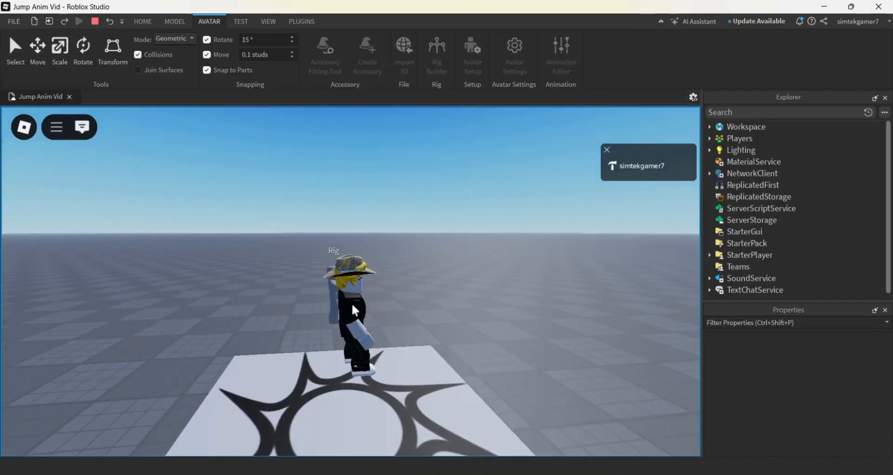
left_click(95, 21)
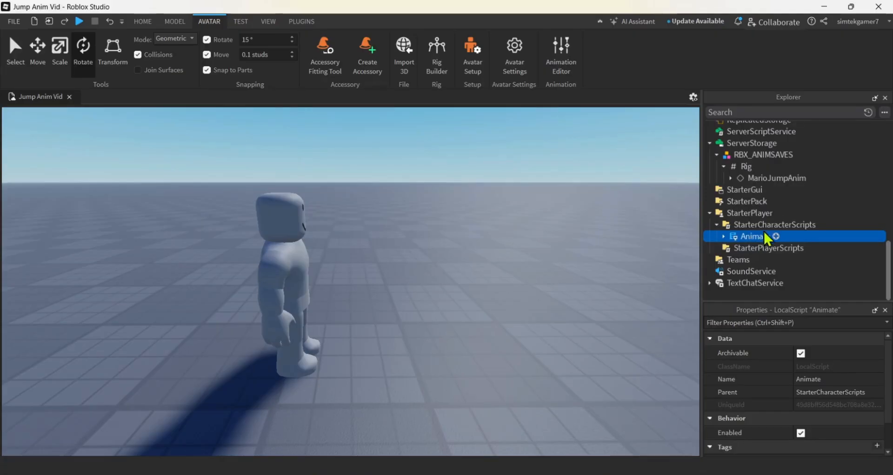
In the rig's Animate script, search for "jumpan" and set jumpAnimDuration to 0.4
scroll(777, 209, "up", 1)
scroll(777, 213, "up", 8)
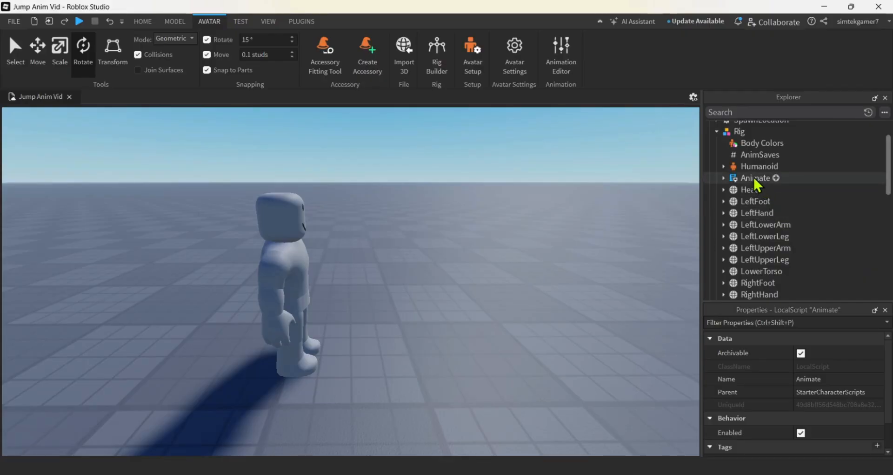
double_click(754, 179)
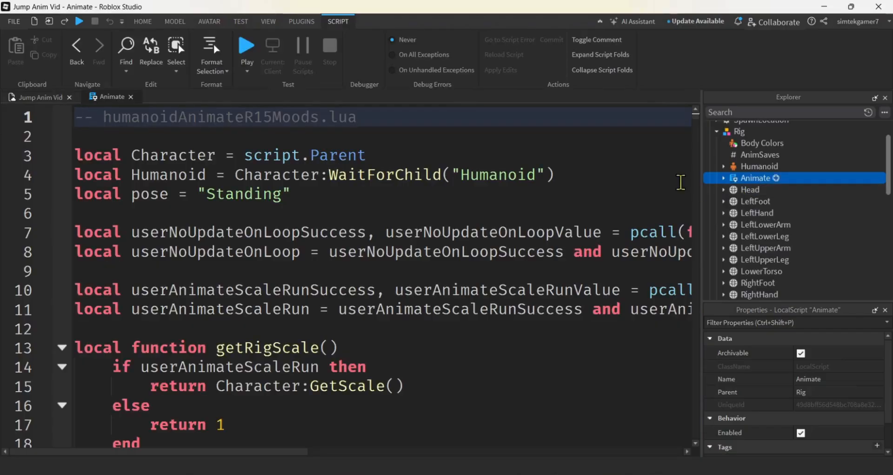
key("ctrl+f")
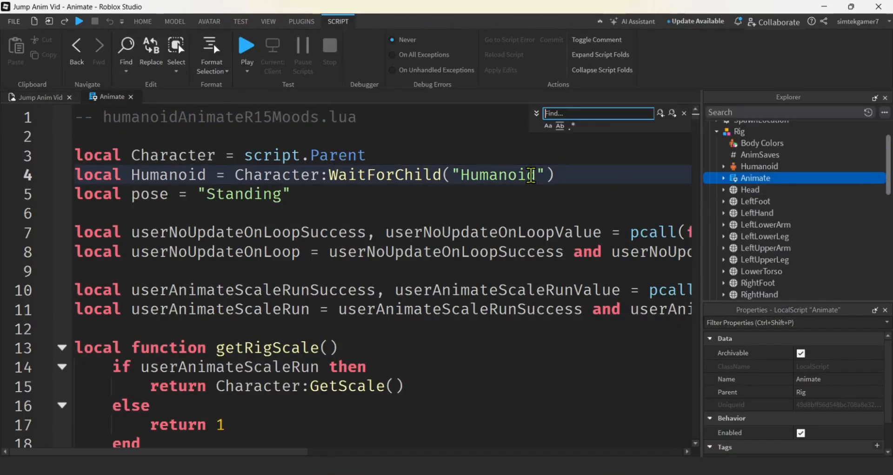
type("jum")
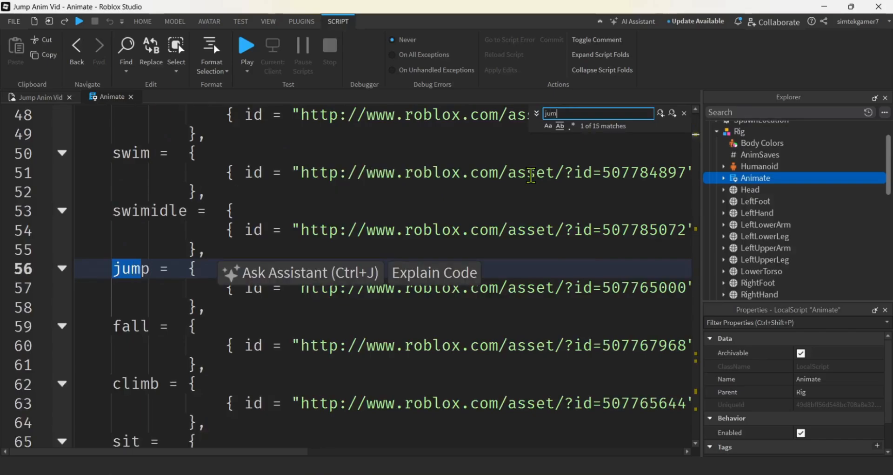
type("pan")
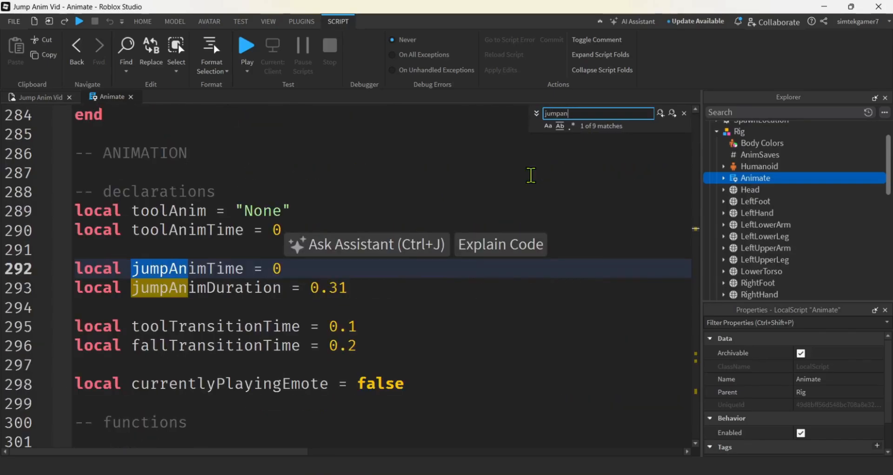
left_click(261, 325)
left_click(330, 288)
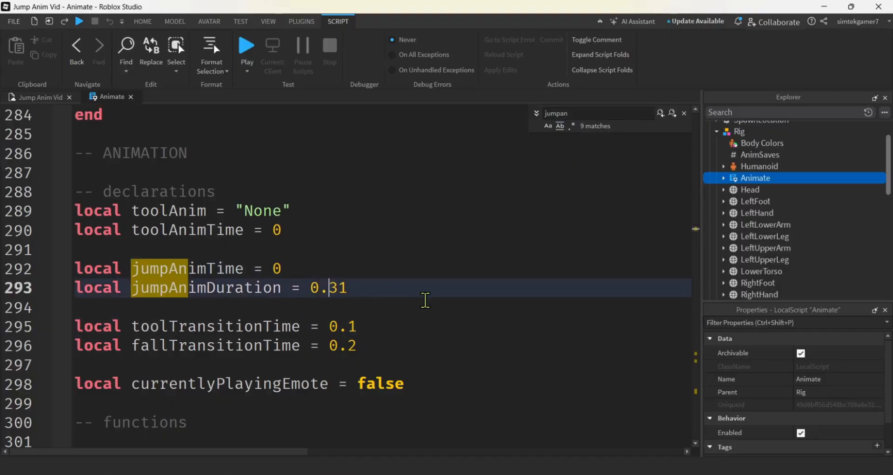
key("Delete")
key("Delete")
type("4")
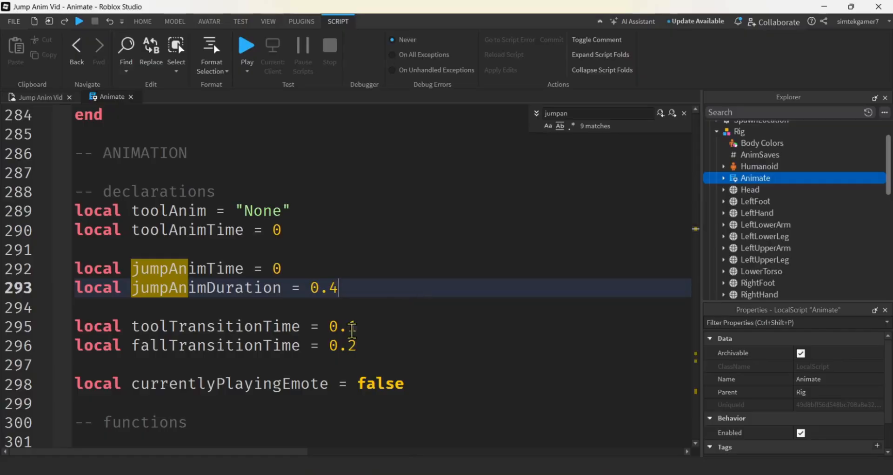
Set fallTransitionTime to 0.1 in the rig's Animate script
left_click_drag(132, 346, 302, 346)
left_click(376, 347)
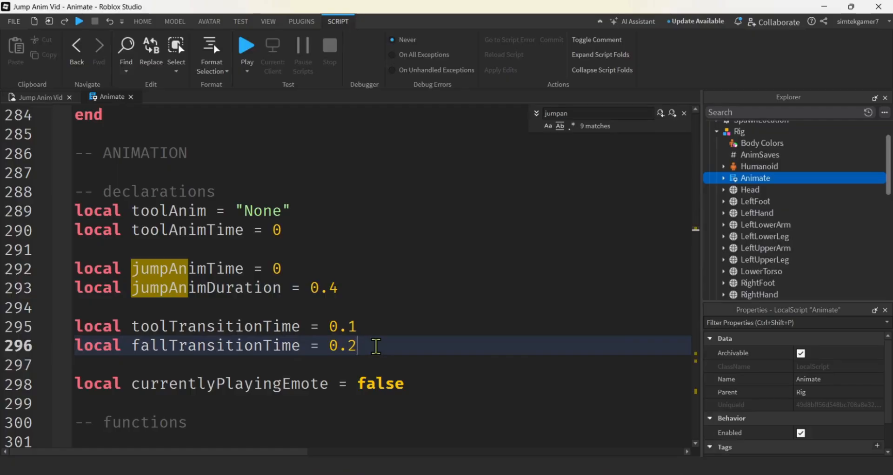
key("BackSpace")
type("1")
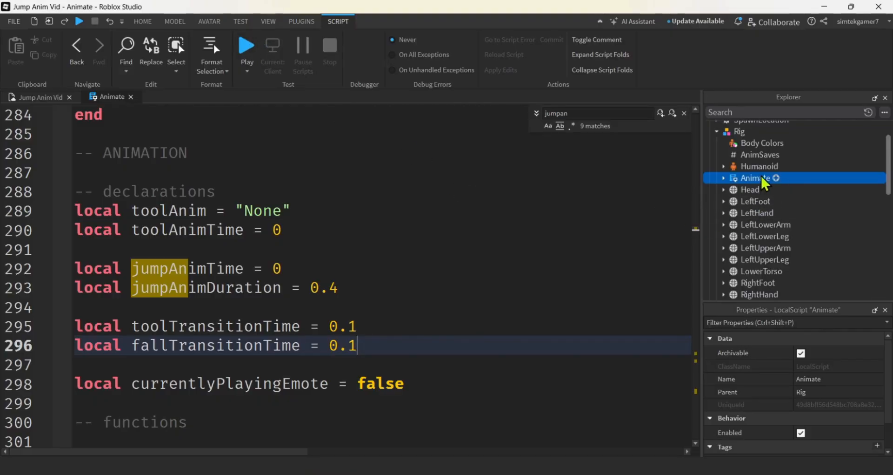
Replace the Animate script in StarterCharacterScripts with a fresh copy of the rig's edited Animate script
right_click(754, 178)
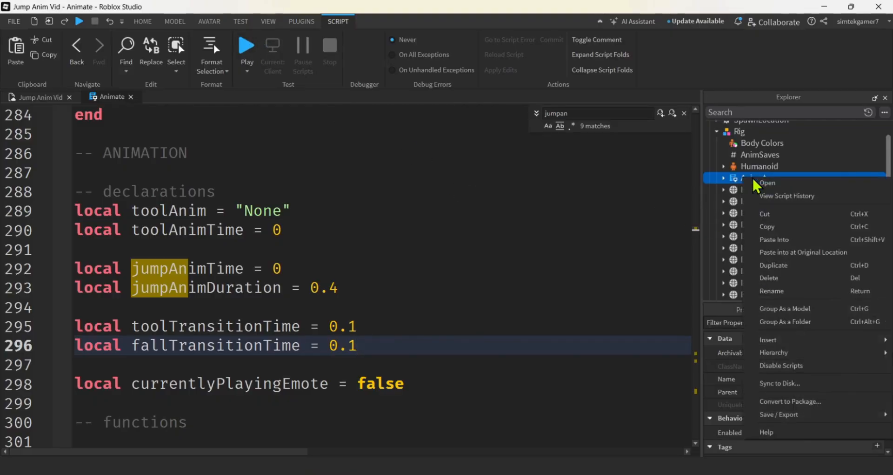
left_click(767, 226)
scroll(768, 205, "down", 6)
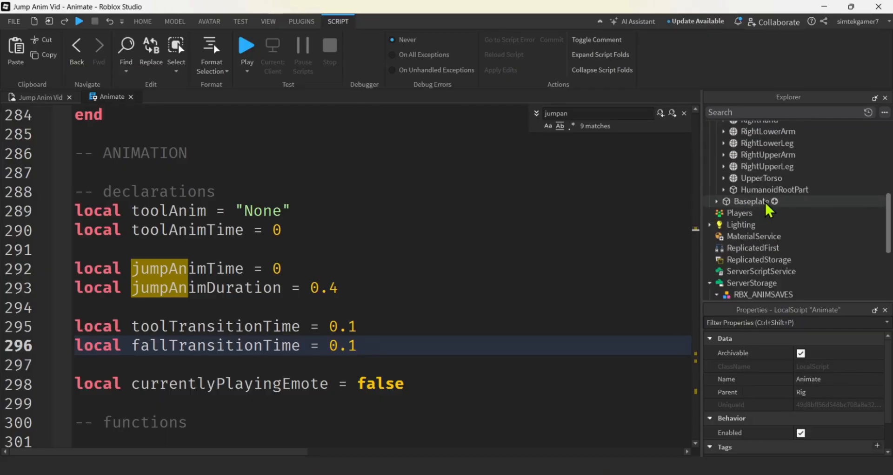
left_click(756, 235)
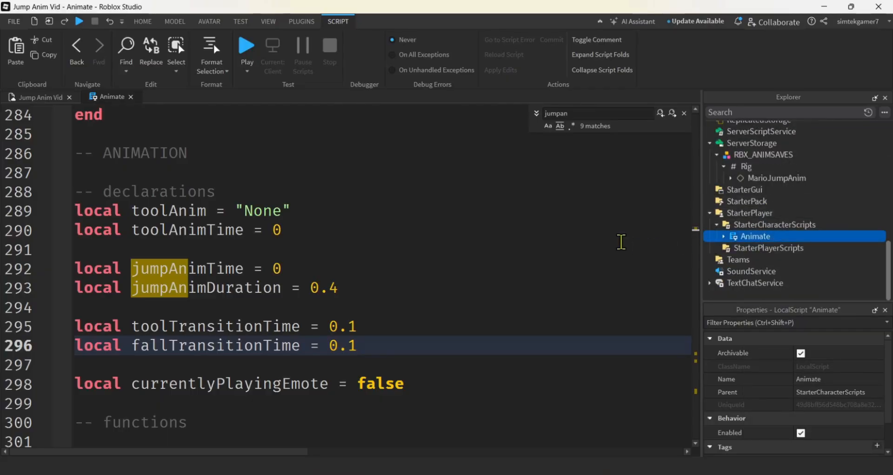
right_click(754, 237)
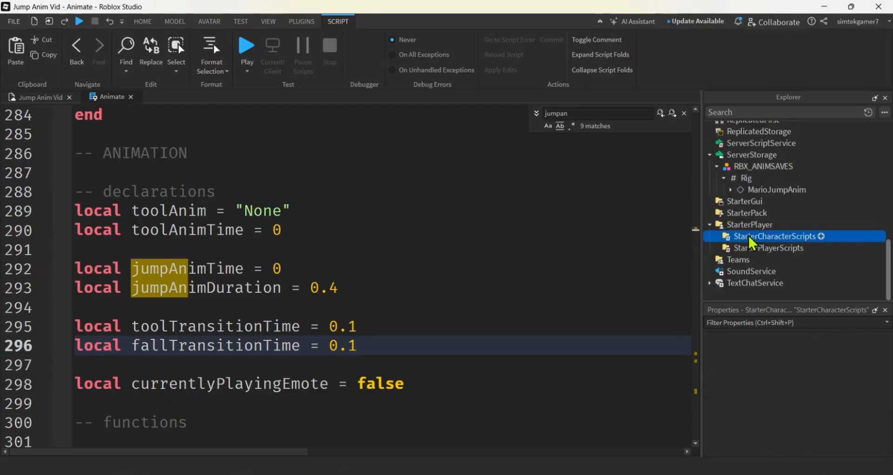
left_click(763, 264)
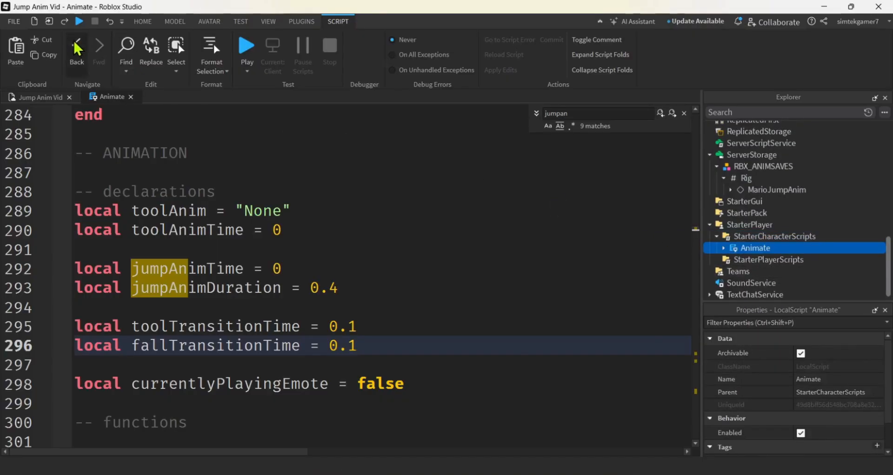
Start another playtest and check the standing jump on the spawn from the side
left_click(247, 47)
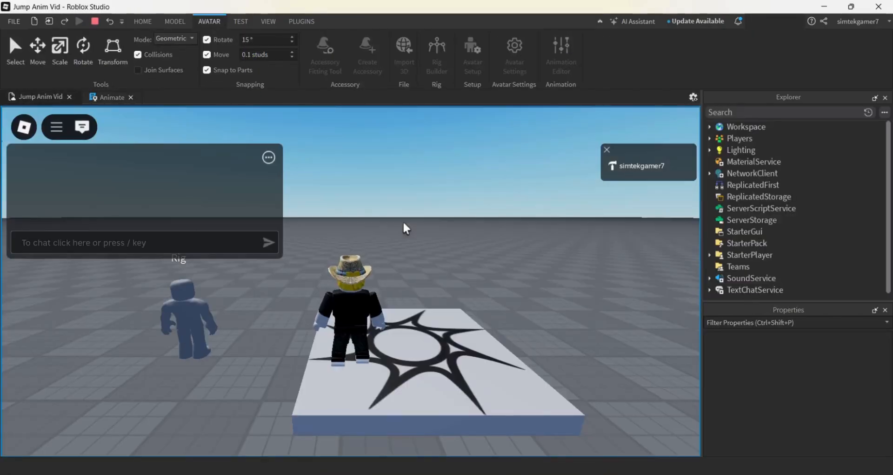
right_click_drag(409, 224, 408, 225)
key("space")
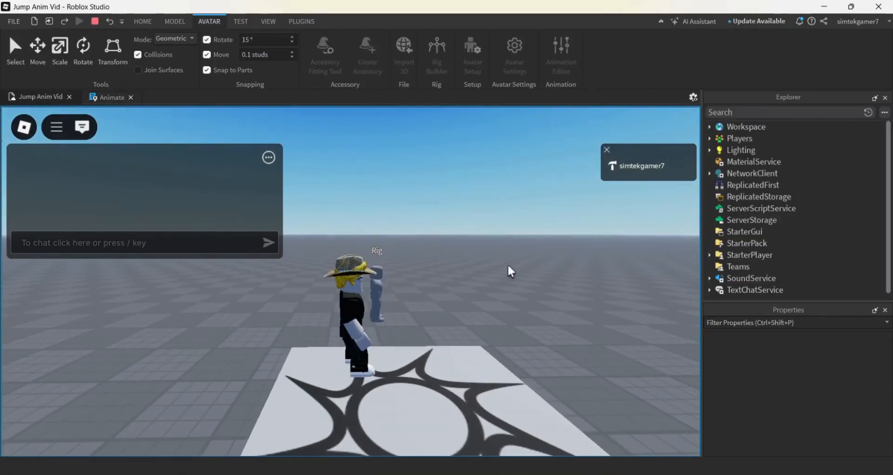
key("space")
Check the jump animation while running across the baseplate and back towards the spawn, and end the playtest
key("space")
right_click_drag(508, 265, 508, 266)
key("d")
key("w")
key("space")
key("a")
key("space")
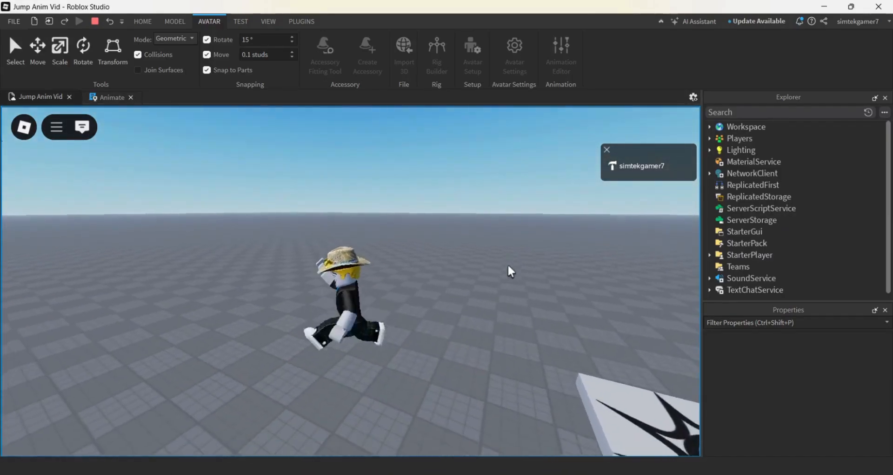
key("space")
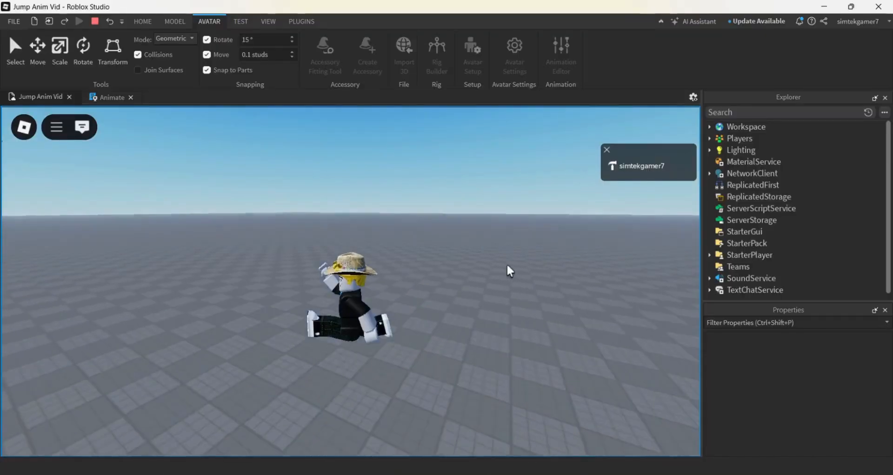
right_click_drag(507, 263, 506, 263)
key("w")
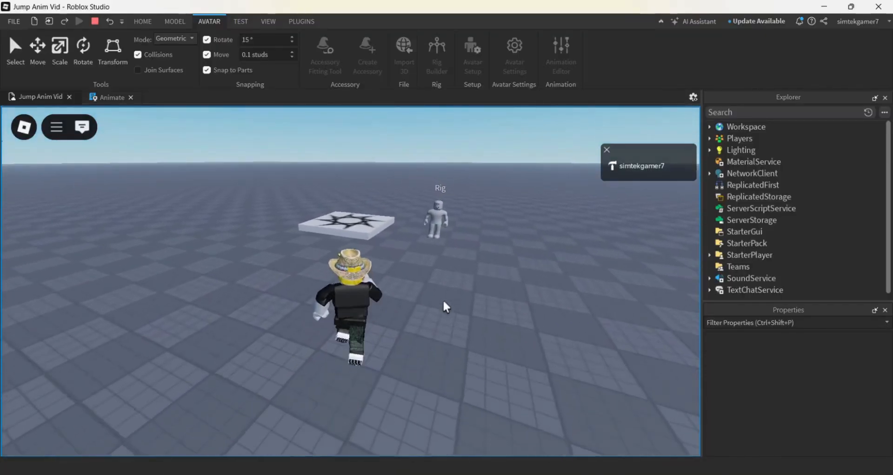
key("a")
key("space")
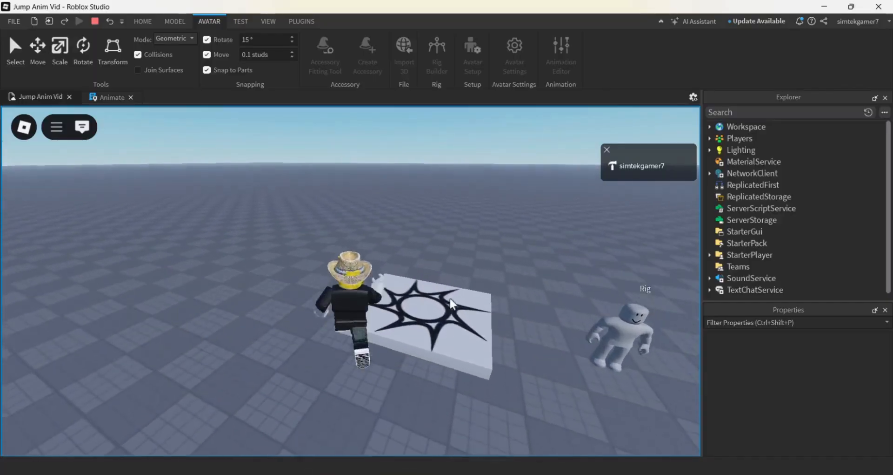
right_click_drag(450, 298, 452, 270)
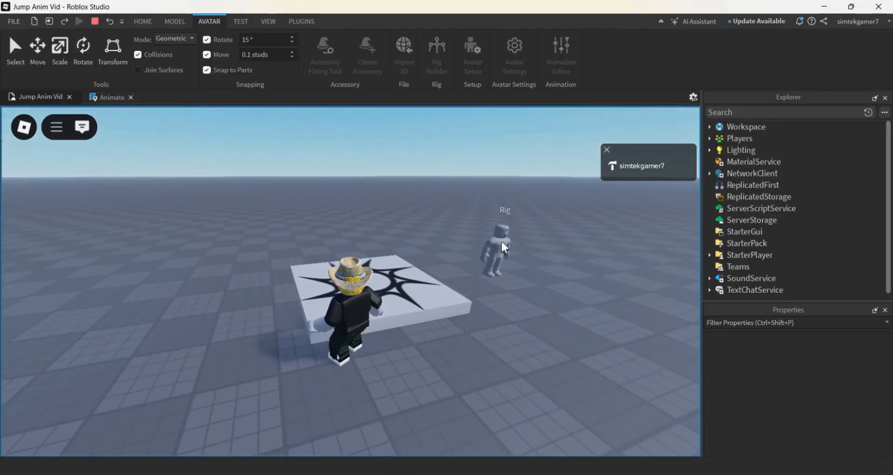
left_click(95, 21)
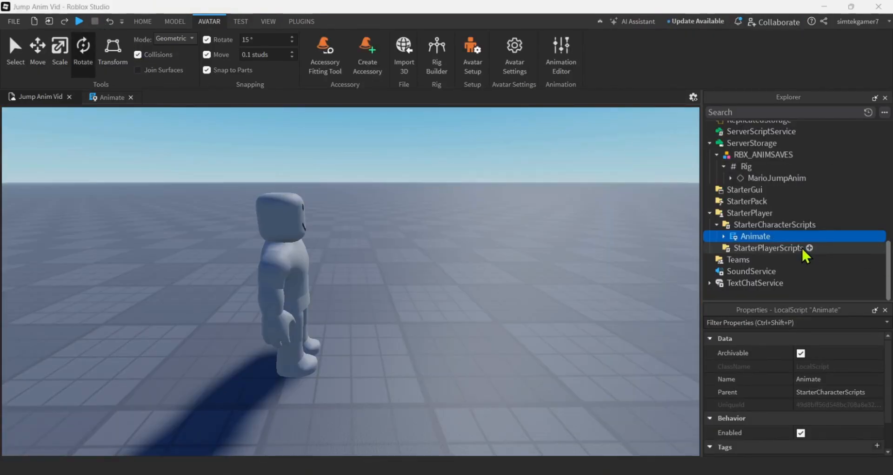
Duplicate the MarioJumpAnim animation inside the jump value of the rig's Animate script
scroll(765, 221, "up", 1)
scroll(764, 221, "up", 7)
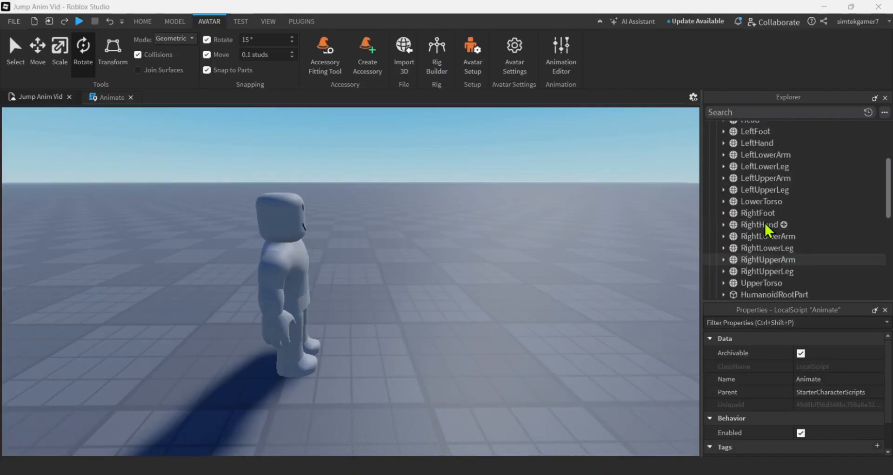
left_click(741, 166)
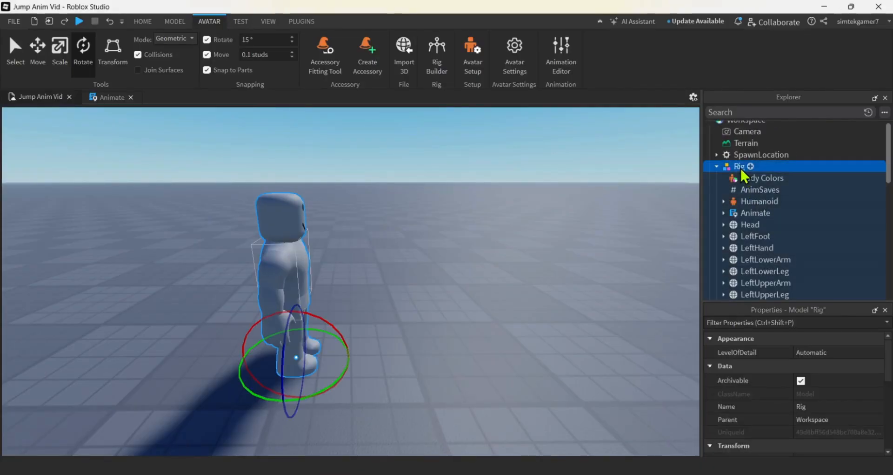
left_click(747, 212)
scroll(740, 200, "down", 1)
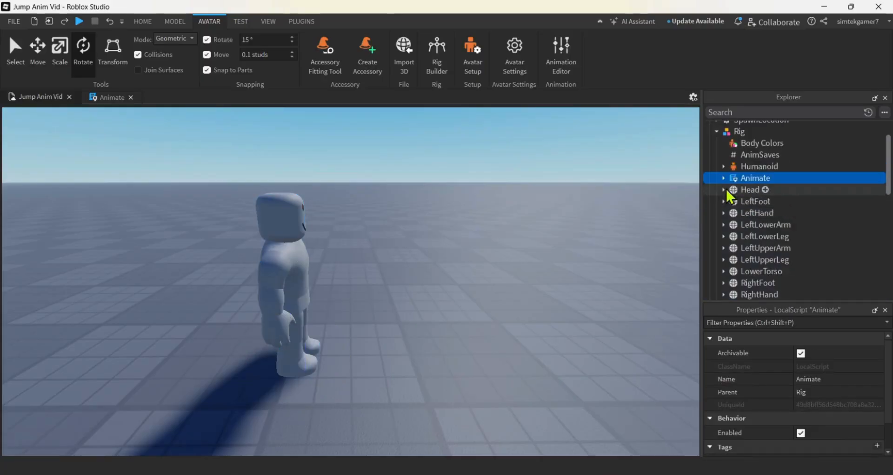
left_click(722, 176)
scroll(723, 179, "down", 3)
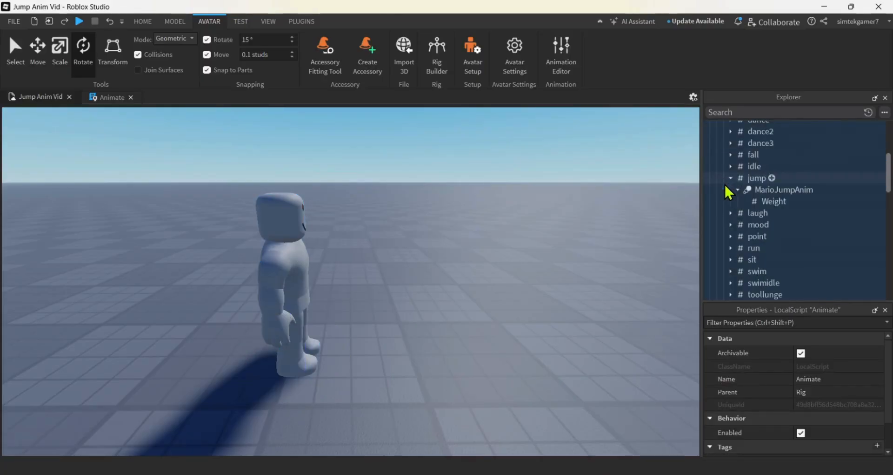
left_click(759, 178)
left_click(768, 191)
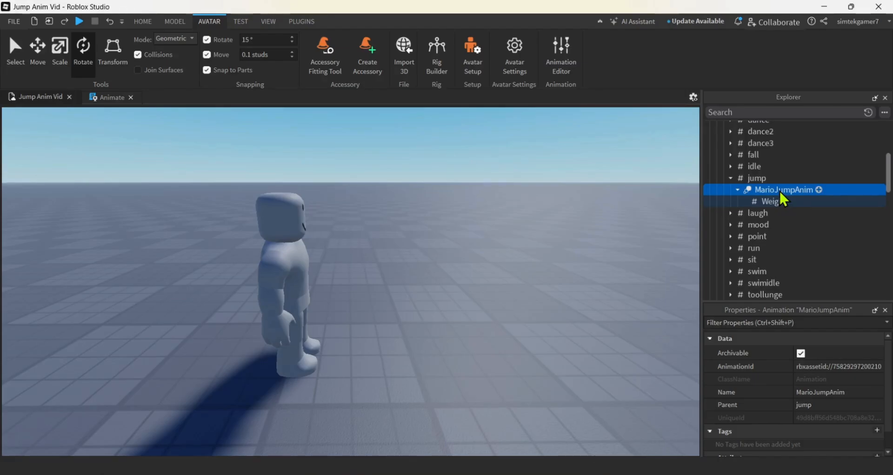
right_click(779, 189)
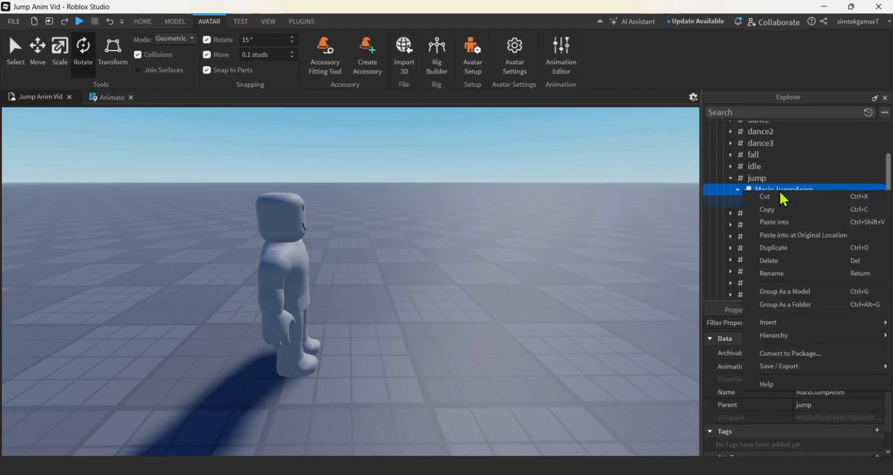
left_click(785, 249)
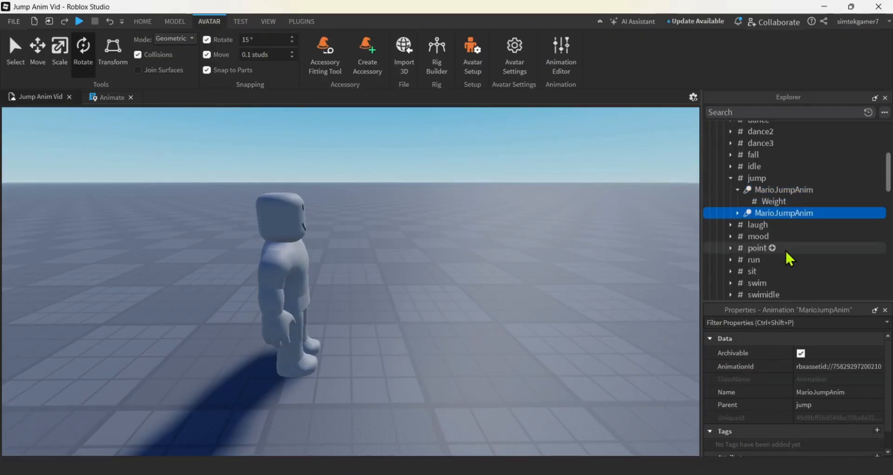
Rename the duplicated jump animation to StrattleJumpAnim
double_click(772, 214)
left_click(773, 213)
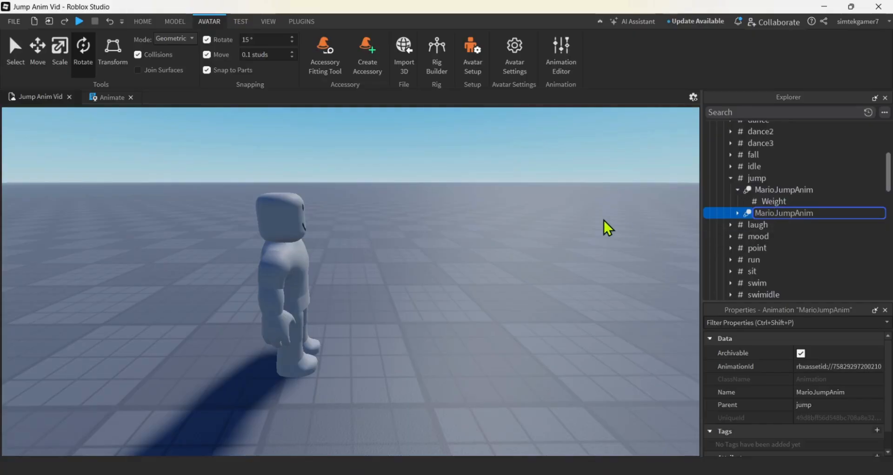
key("BackSpace")
key("BackSpace")
key("BackSpace")
key("BackSpace")
key("BackSpace")
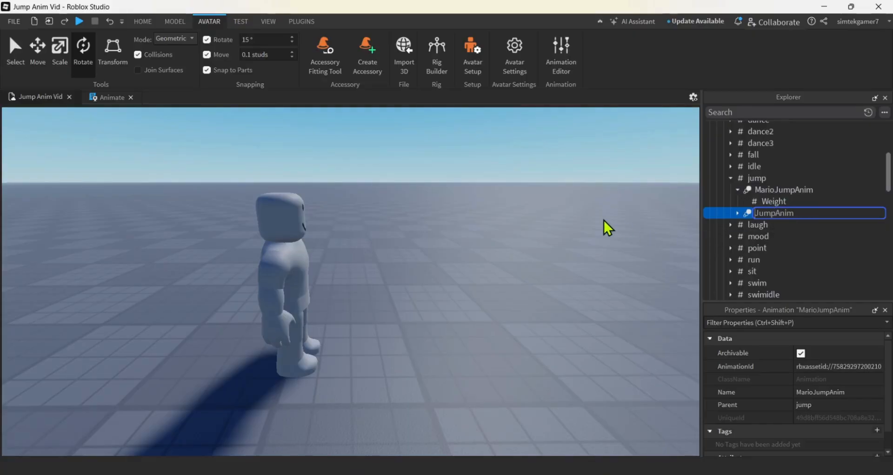
type("S")
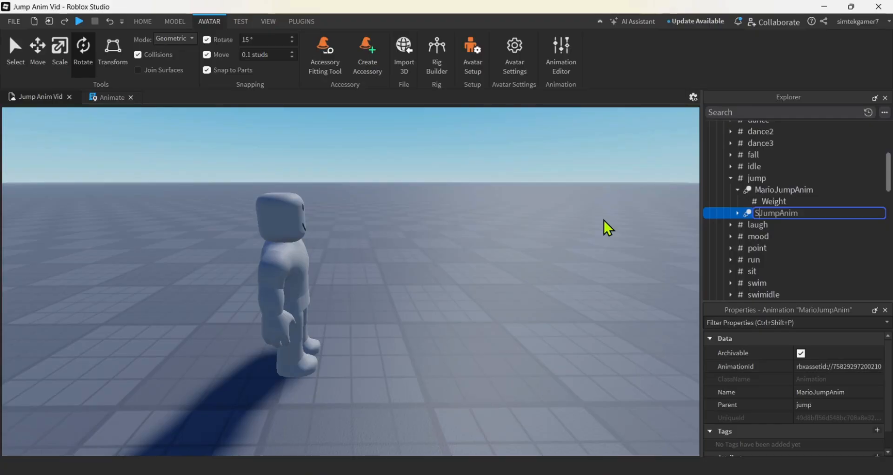
type("trattle")
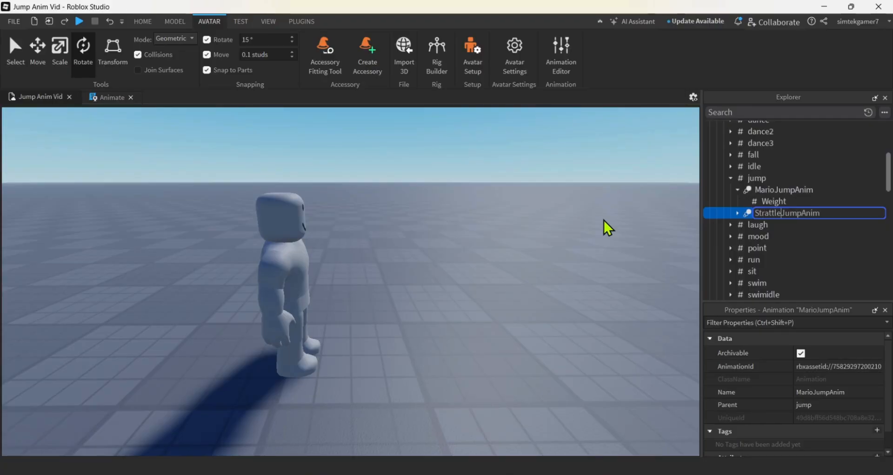
key("Return")
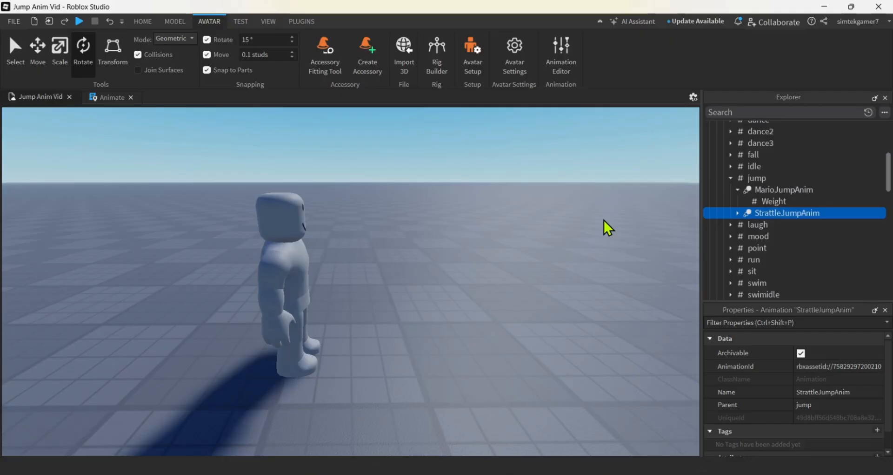
Duplicate StrattleJumpAnim with its Weight value and rename the copy to FlipJumpAnim
left_click(738, 213)
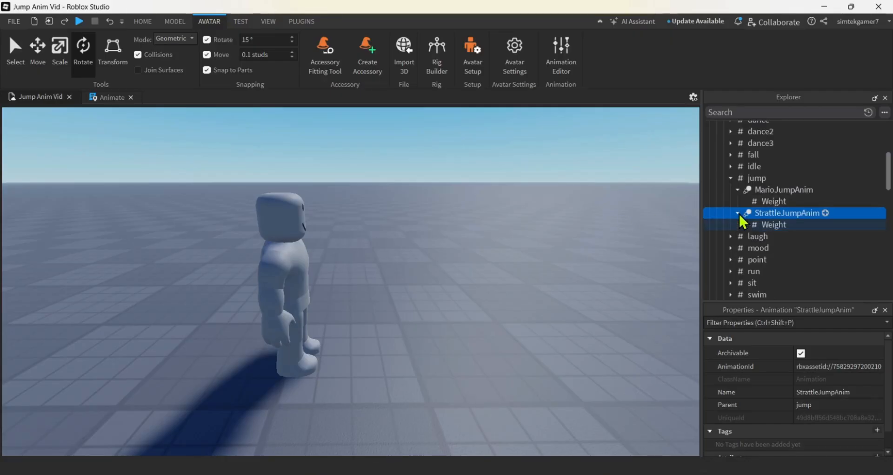
left_click(779, 228)
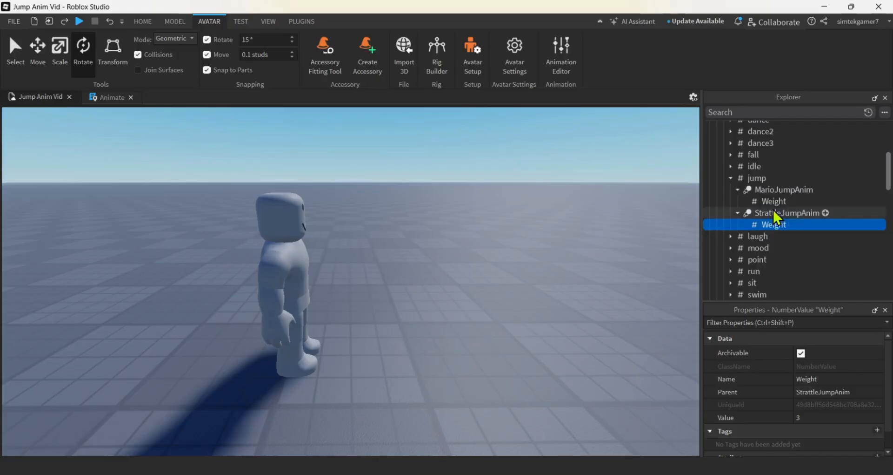
left_click(774, 213)
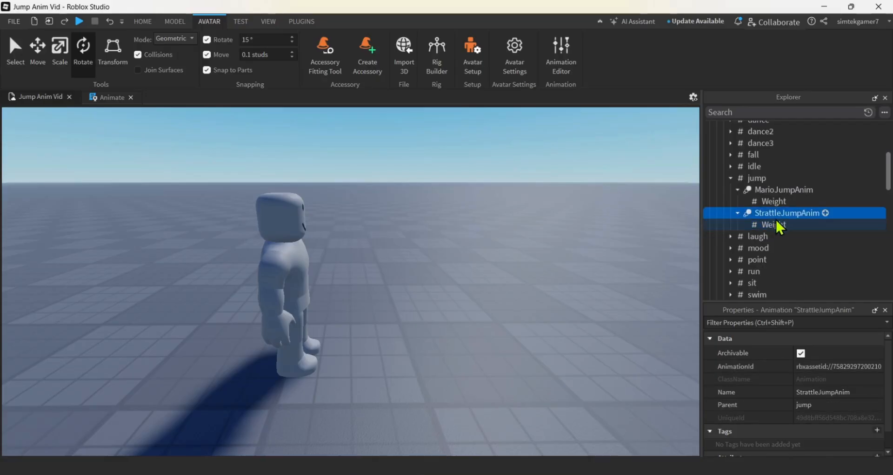
key("ctrl+d")
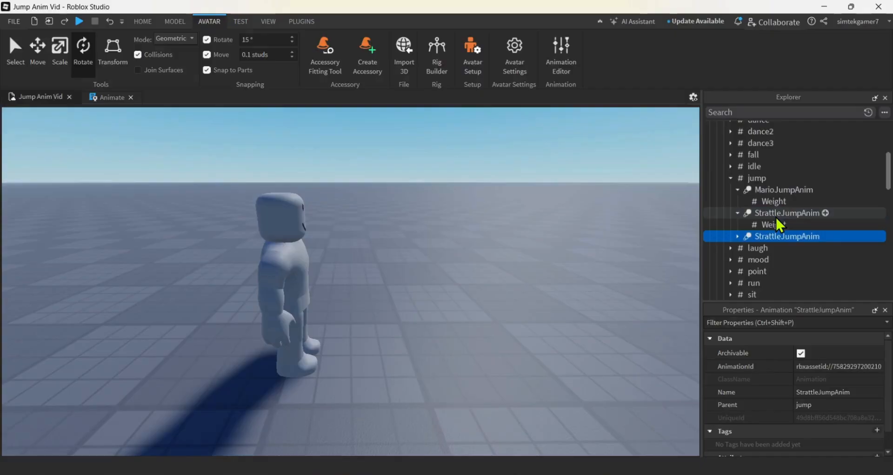
left_click(779, 236)
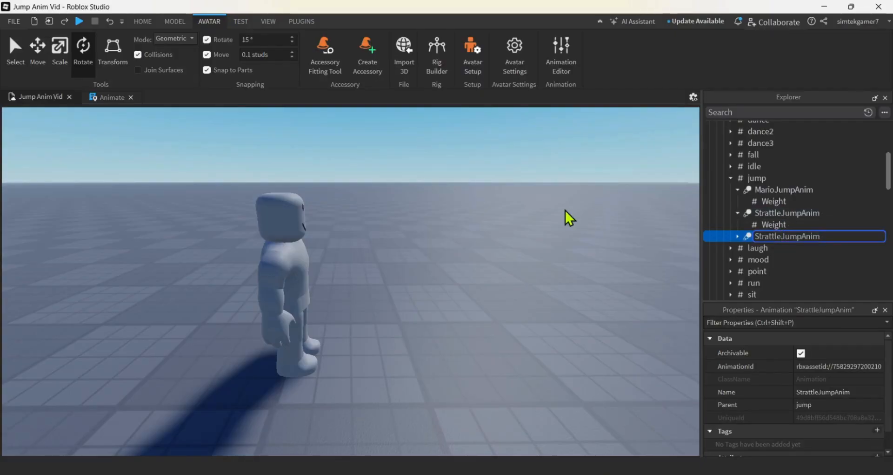
key("BackSpace")
key("BackSpace")
key("BackSpace")
key("BackSpace")
key("BackSpace")
key("BackSpace")
key("BackSpace")
key("BackSpace")
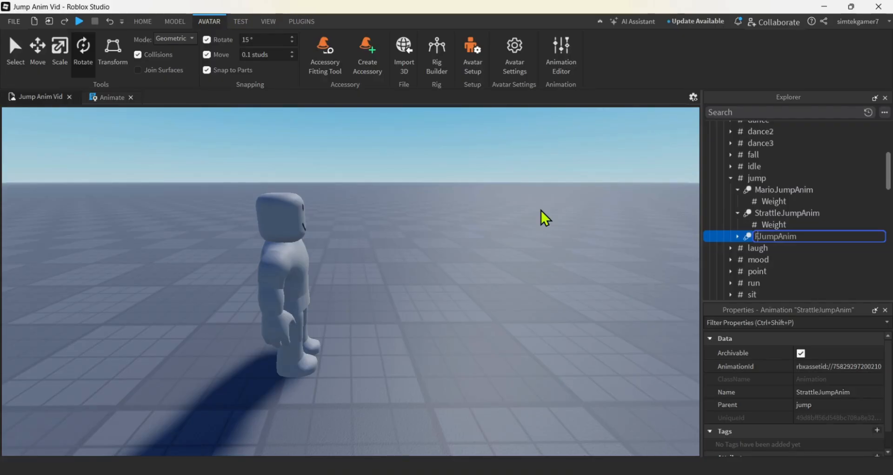
type("Flip")
key("Return")
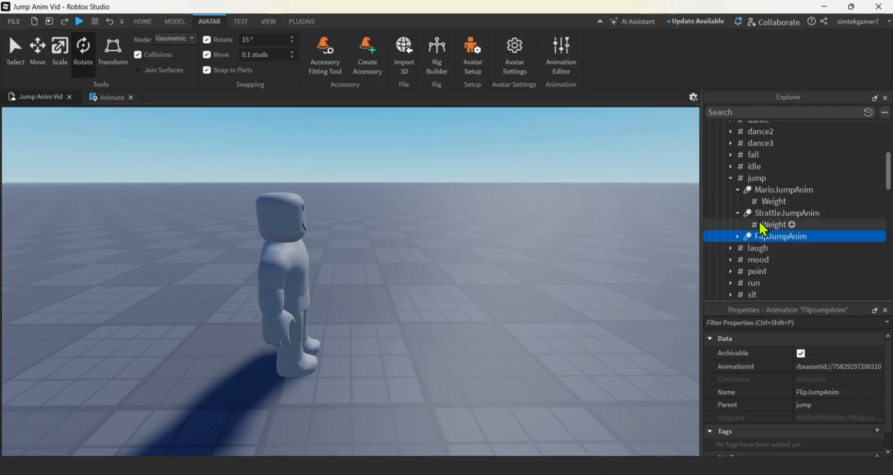
Reopen the rig's MarioJumpAnim in the Animation Editor and save it
left_click(772, 212)
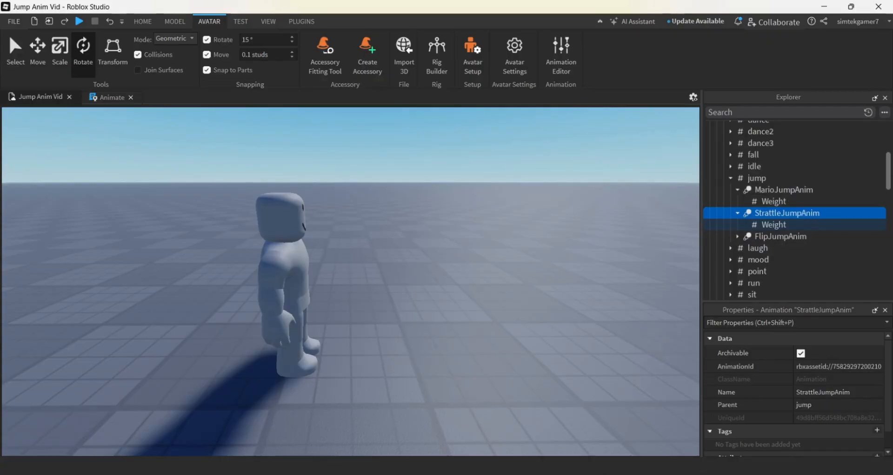
left_click(561, 59)
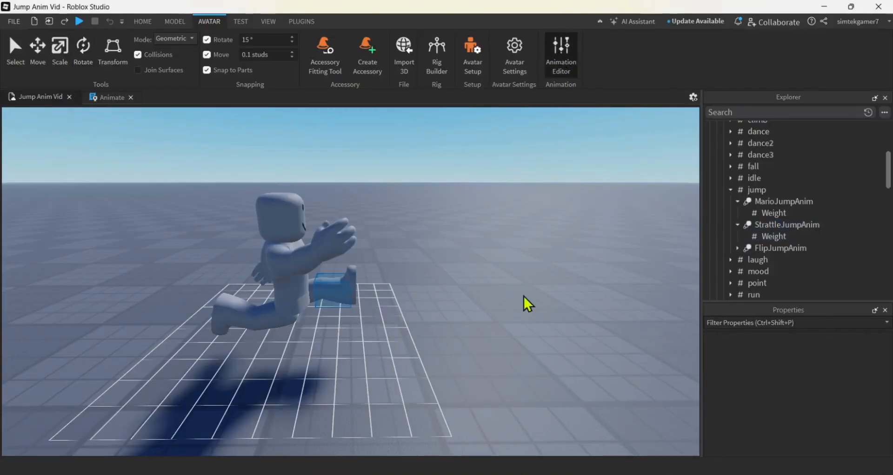
left_click(558, 51)
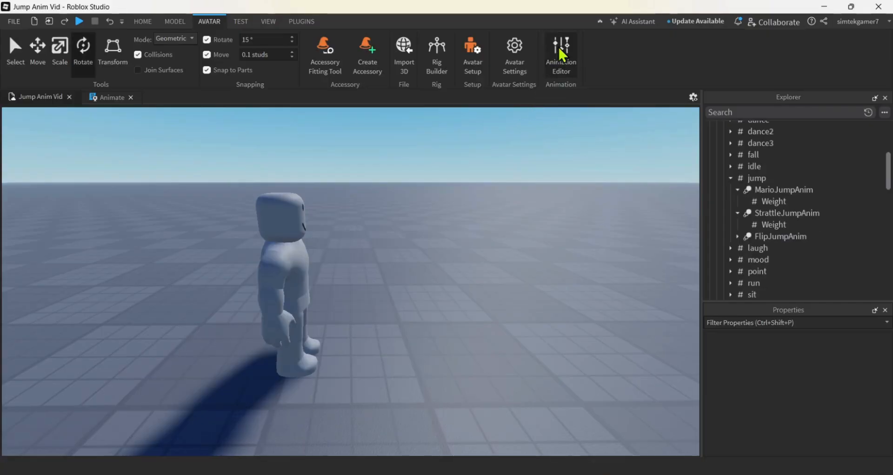
left_click(563, 54)
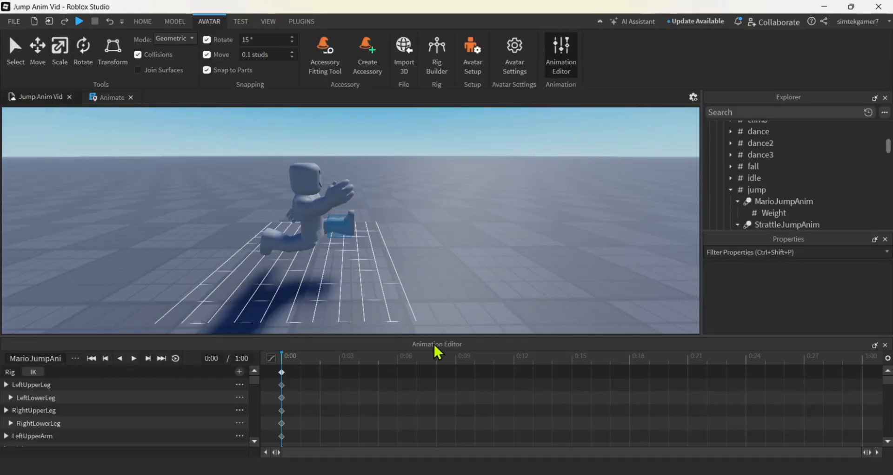
left_click(75, 358)
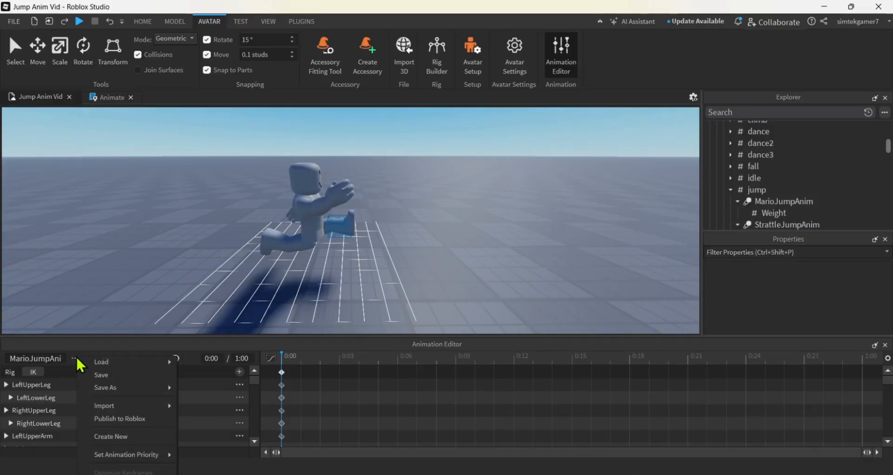
left_click(106, 375)
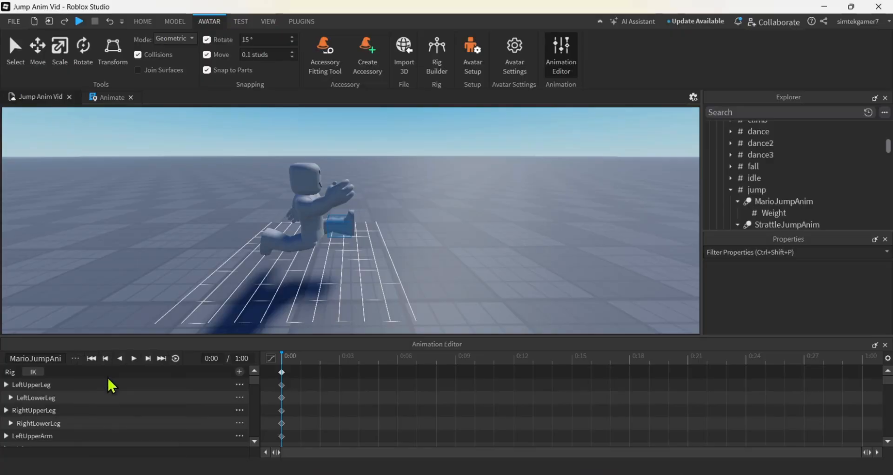
Create a new animation for the rig and name it StrattleJumpAnim
left_click(76, 358)
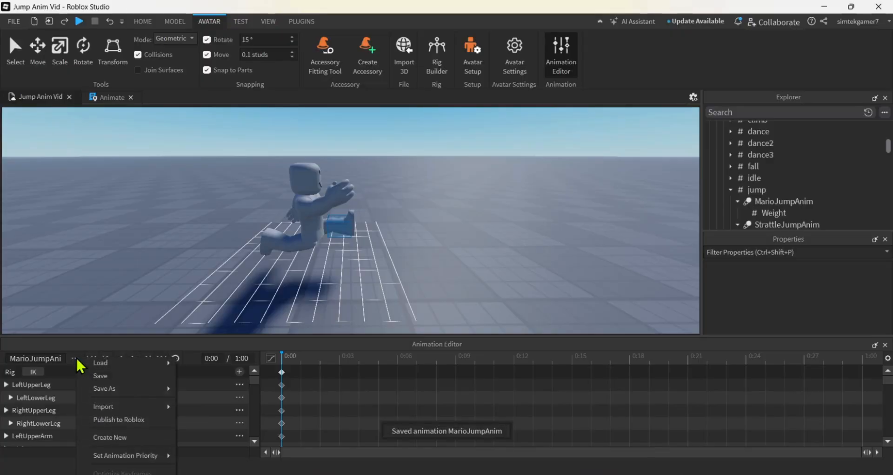
left_click(123, 437)
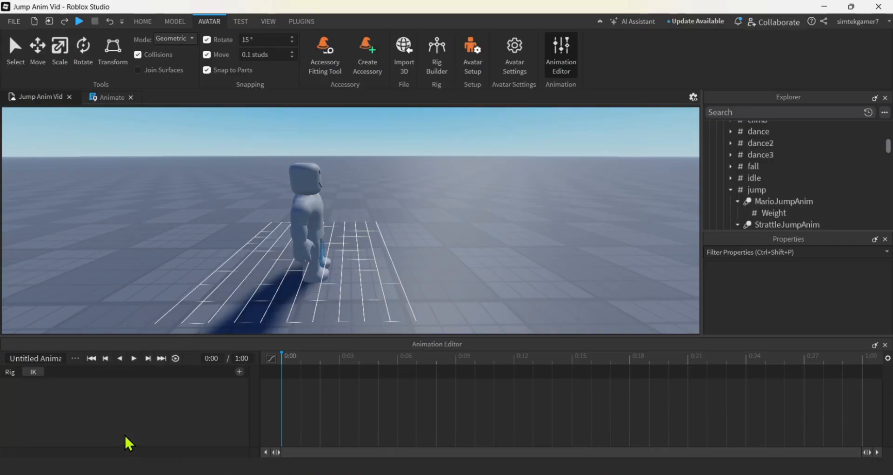
left_click(36, 357)
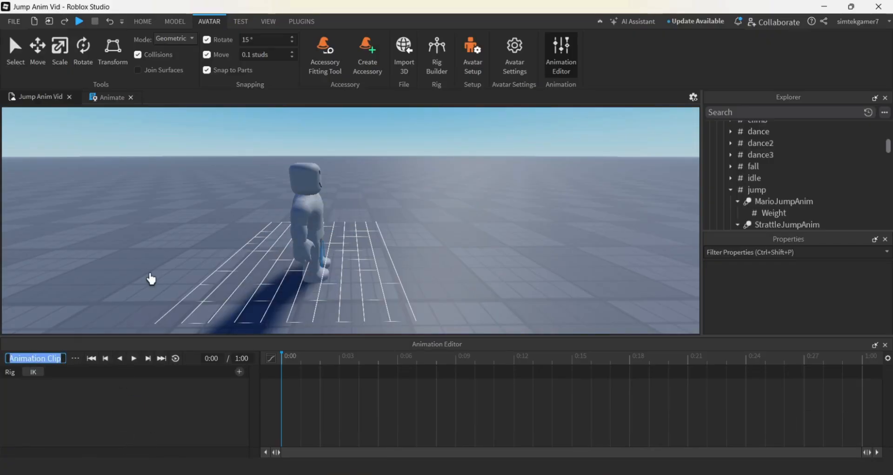
type("Stra")
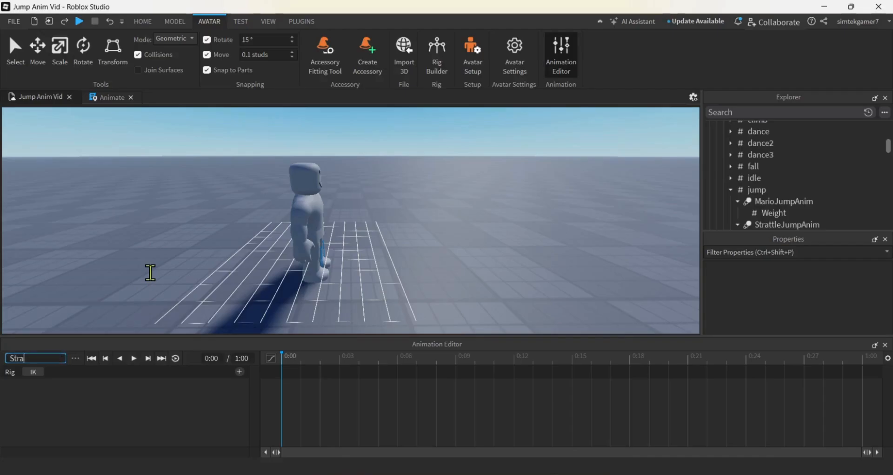
type("ttleJum")
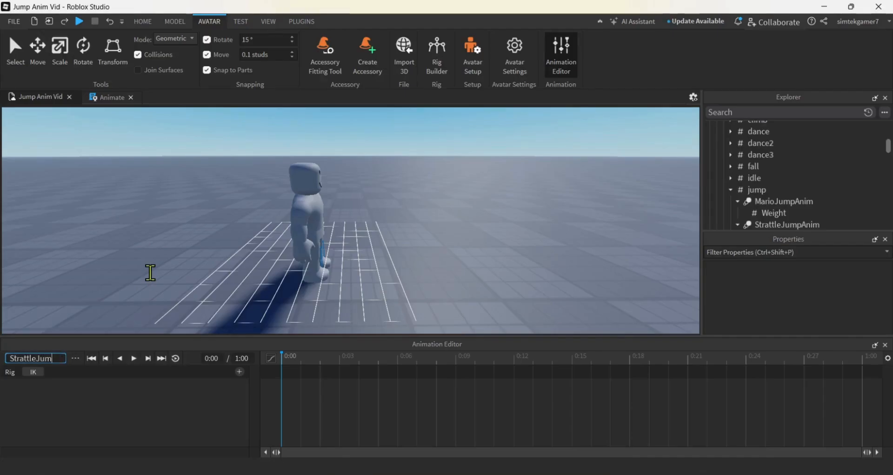
type("pAnim")
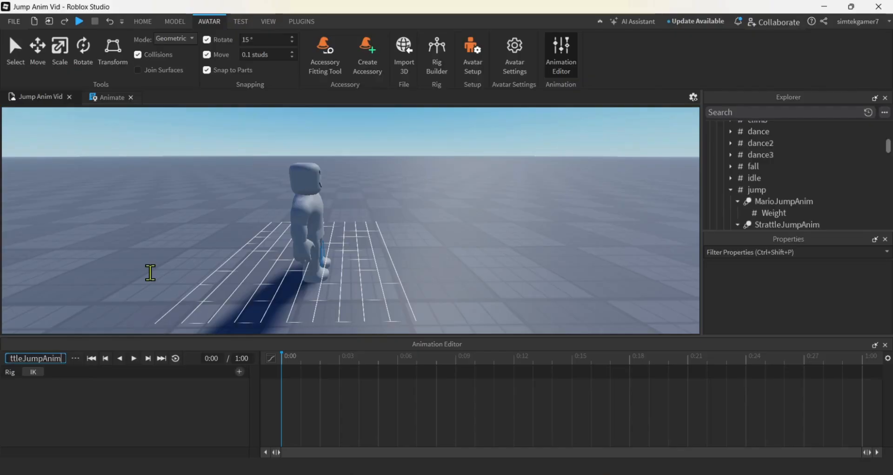
key("Return")
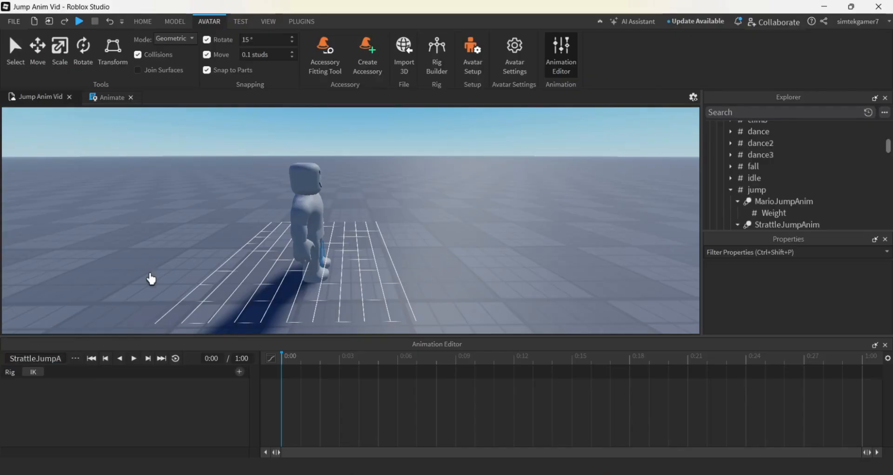
Set the new animation's priority to Movement and save it
left_click(75, 358)
mouse_move(112, 455)
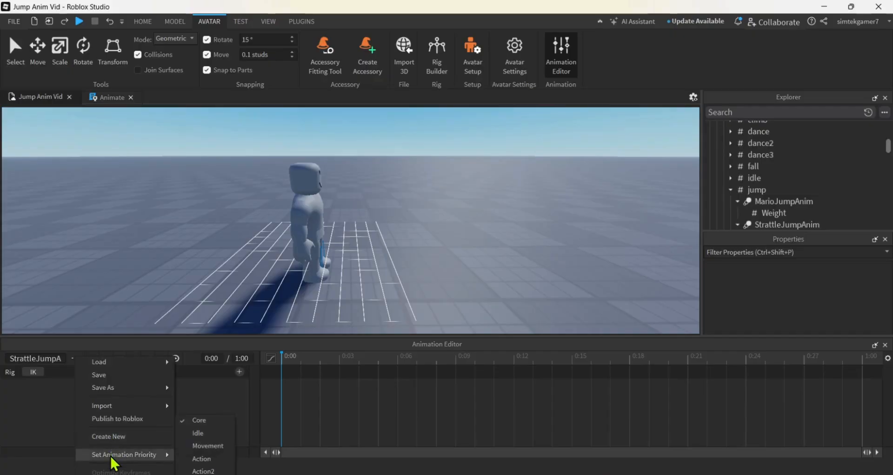
left_click(208, 446)
left_click(76, 360)
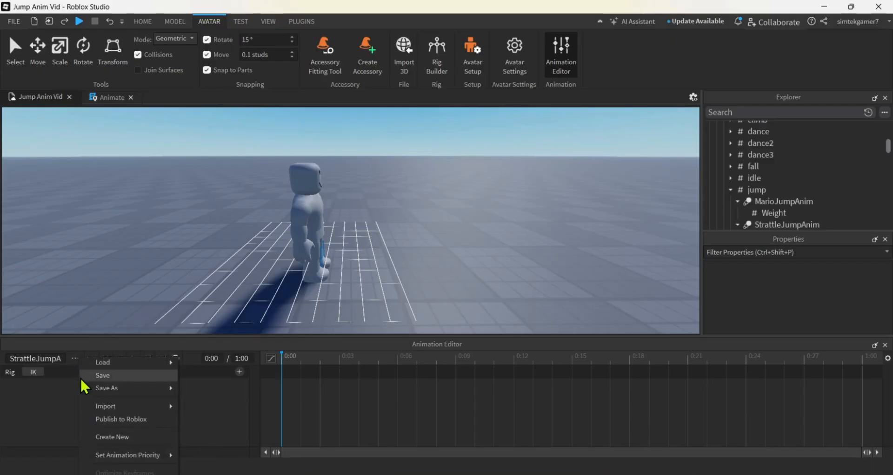
left_click(111, 376)
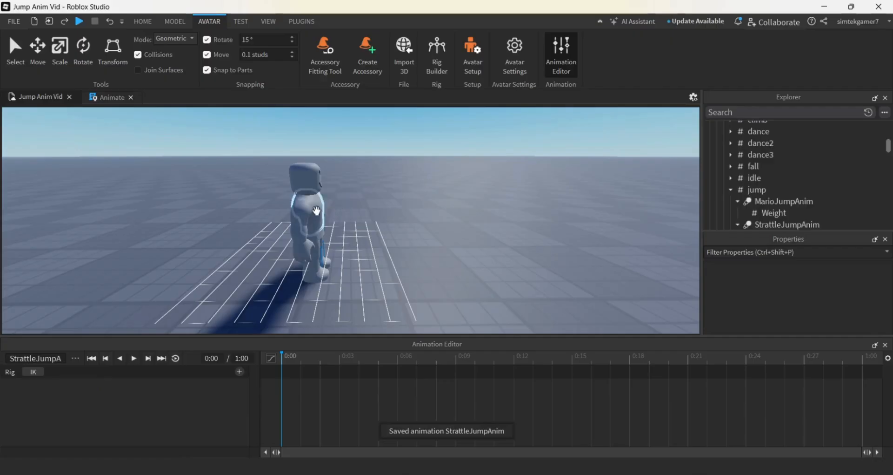
Rotate the rig's right and left upper arms straight out to the sides at frame 0:00
left_click(319, 222)
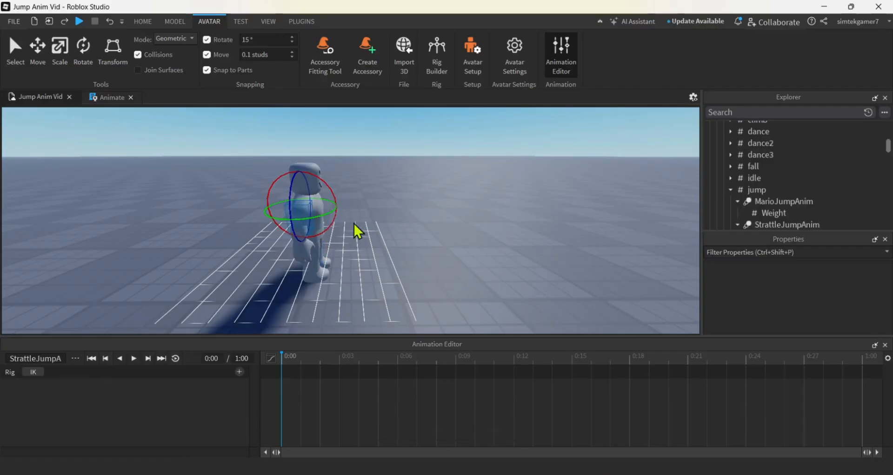
right_click_drag(431, 239, 430, 238)
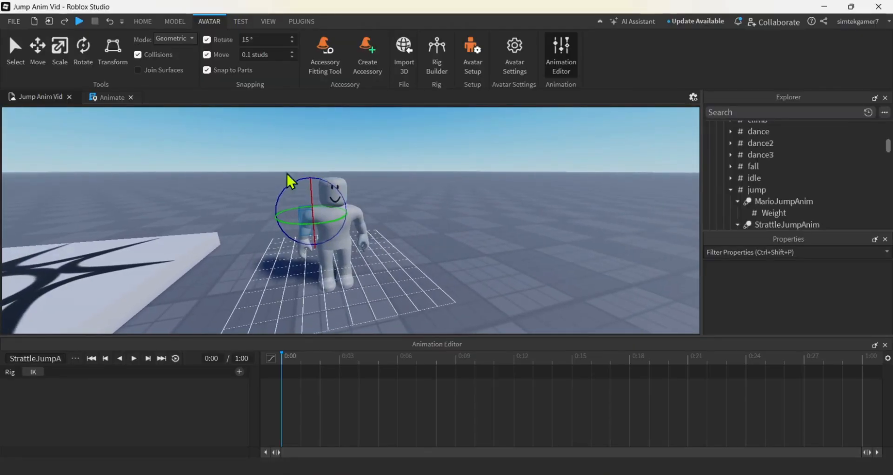
left_click_drag(278, 192, 322, 190)
right_click_drag(451, 240, 449, 239)
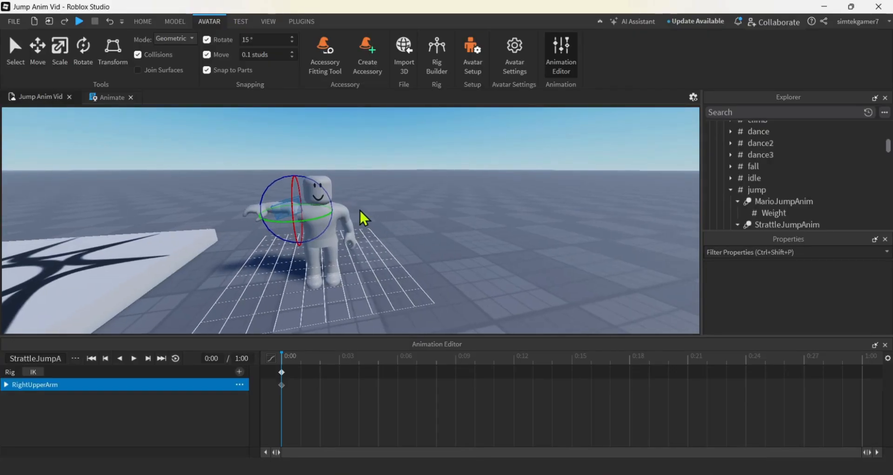
left_click(352, 209)
left_click_drag(364, 194, 332, 185)
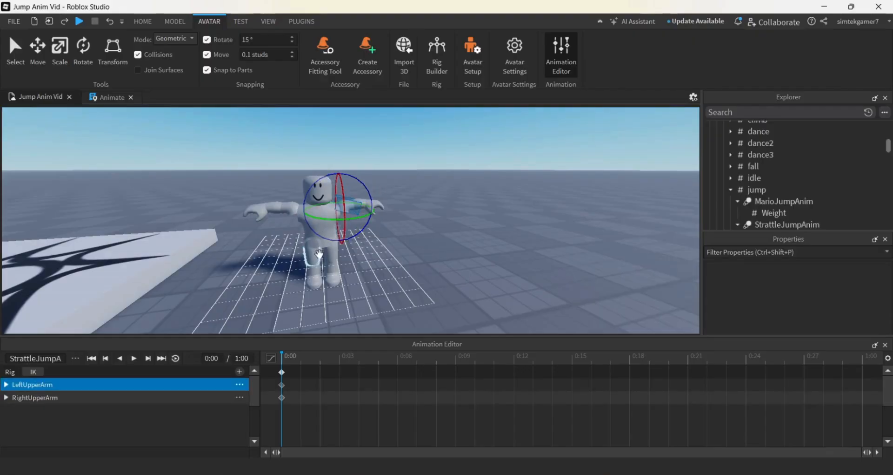
Rotate the rig's right upper leg forward and out to the side for the straddle pose at 0:00
right_click_drag(341, 284, 340, 282)
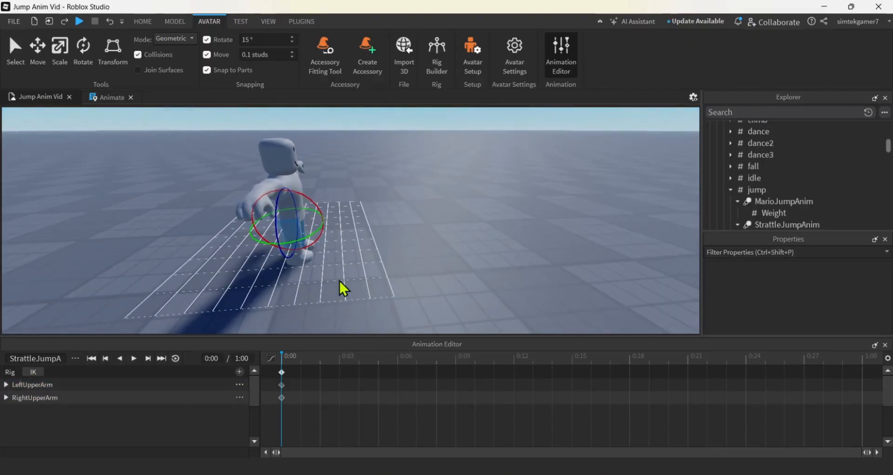
left_click_drag(320, 212, 270, 193)
right_click_drag(378, 261, 379, 260)
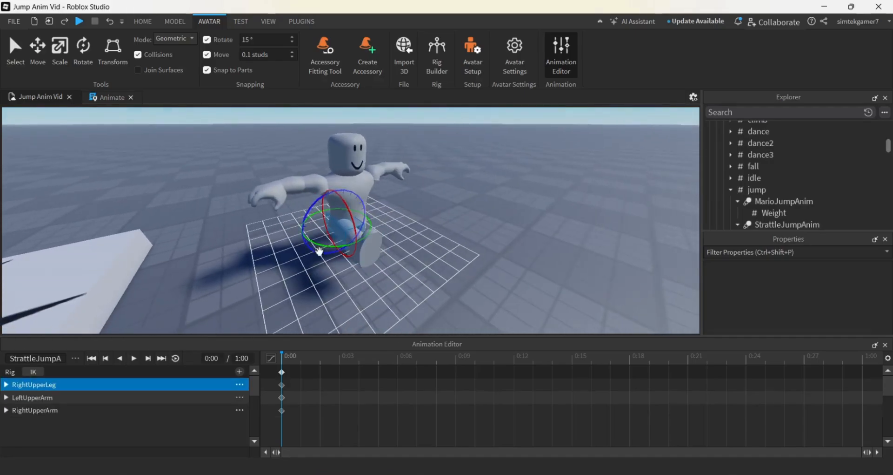
left_click_drag(321, 246, 255, 225)
Rotate the left upper leg forward and out to the side to mirror the right leg at 0:00
right_click_drag(598, 264, 598, 263)
scroll(599, 262, "down", 3)
scroll(518, 266, "up", 2)
right_click_drag(517, 266, 498, 248)
scroll(498, 248, "up", 3)
left_click(514, 257)
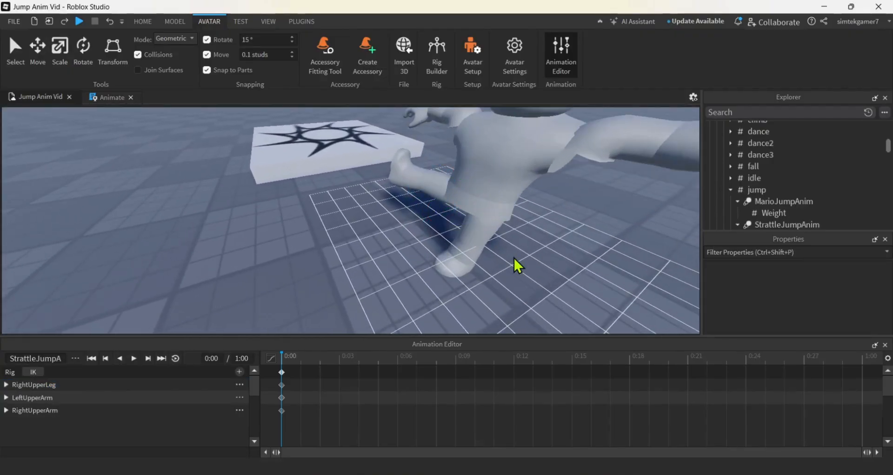
left_click(481, 230)
right_click_drag(560, 268, 558, 268)
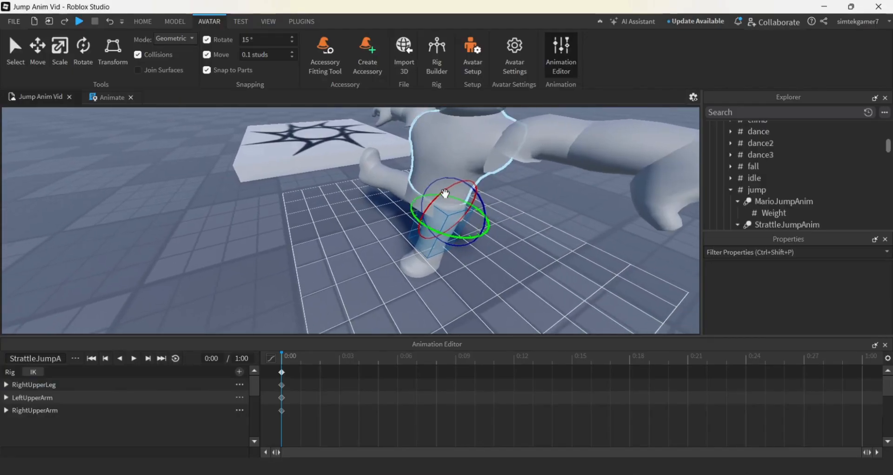
left_click_drag(446, 193, 494, 175)
right_click_drag(478, 228, 479, 228)
key("a")
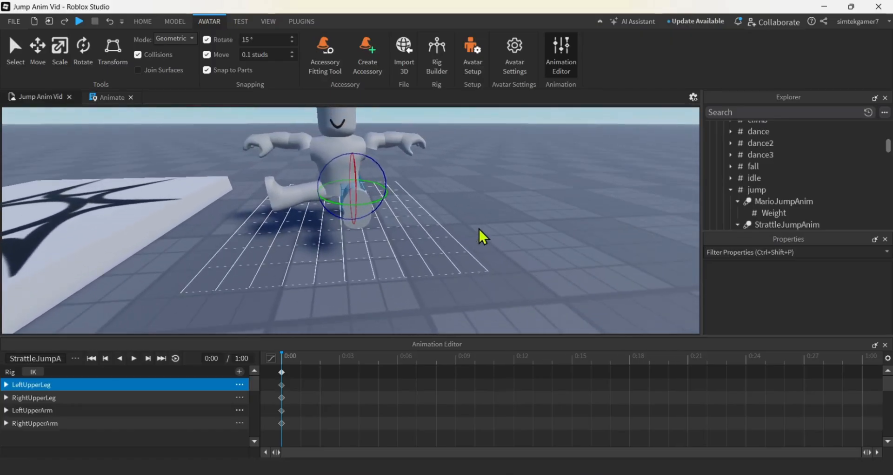
left_click_drag(385, 195, 427, 186)
right_click_drag(448, 224, 448, 225)
key("w")
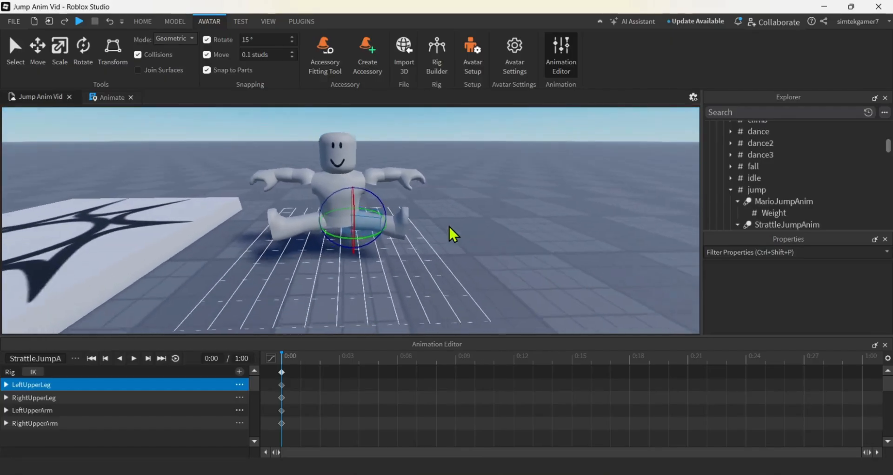
Check the straddle pose from the side and save the StrattleJumpAnim animation
scroll(448, 224, "down", 1)
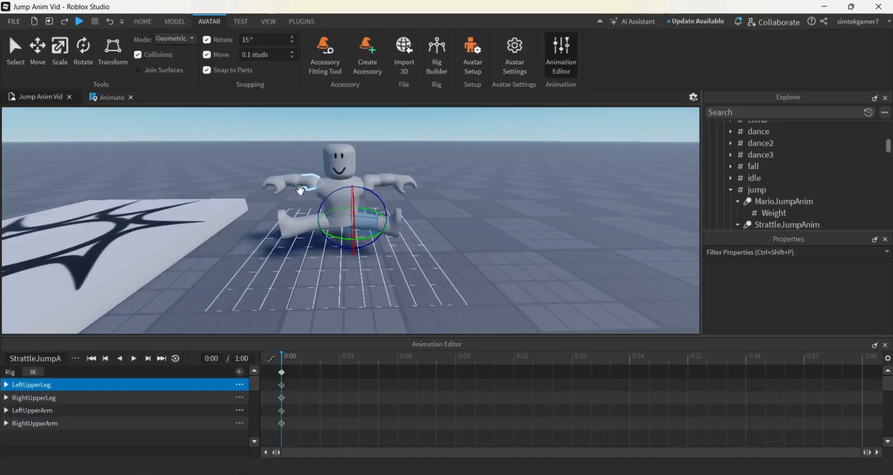
left_click(356, 269)
right_click_drag(356, 269, 356, 269)
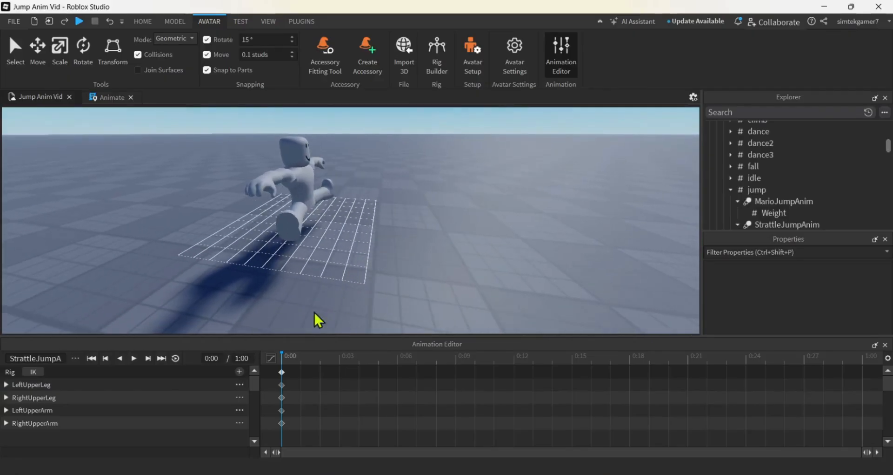
left_click(75, 357)
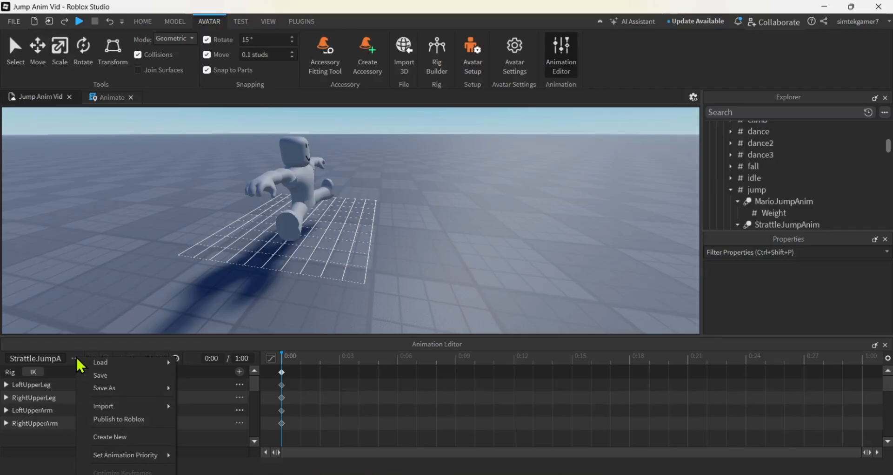
left_click(100, 375)
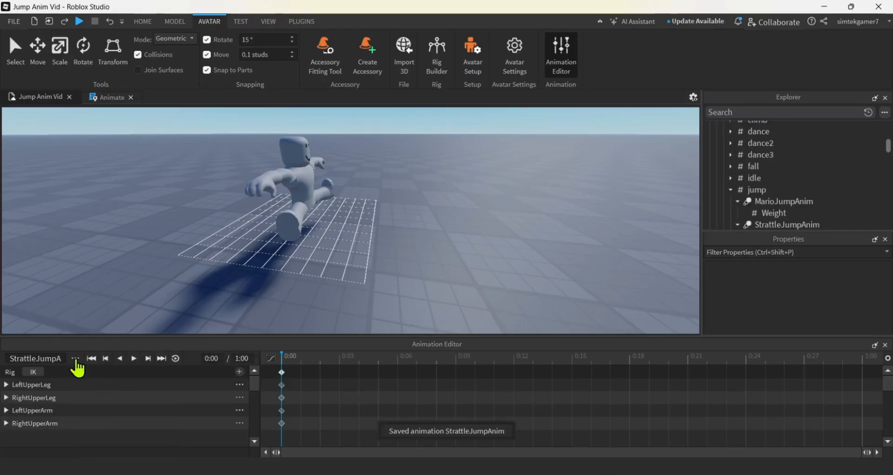
Publish the animation to Roblox under the title StrattleJumpAnim with creator Me, and copy its asset ID
left_click(75, 360)
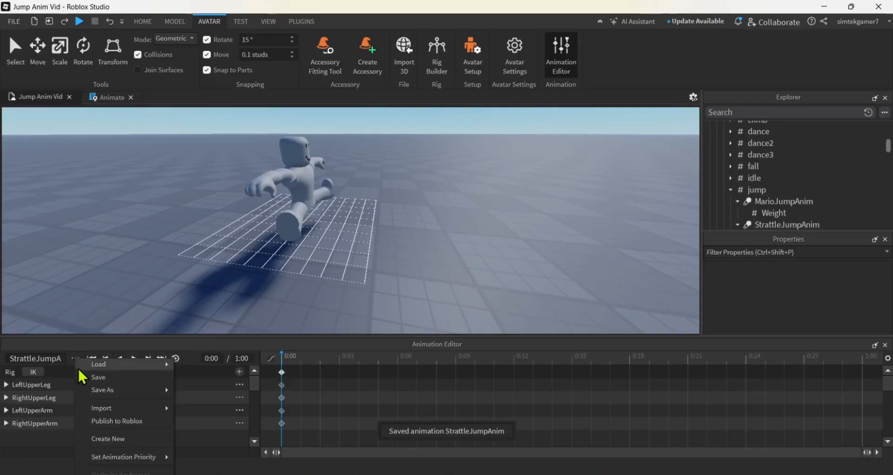
left_click(94, 420)
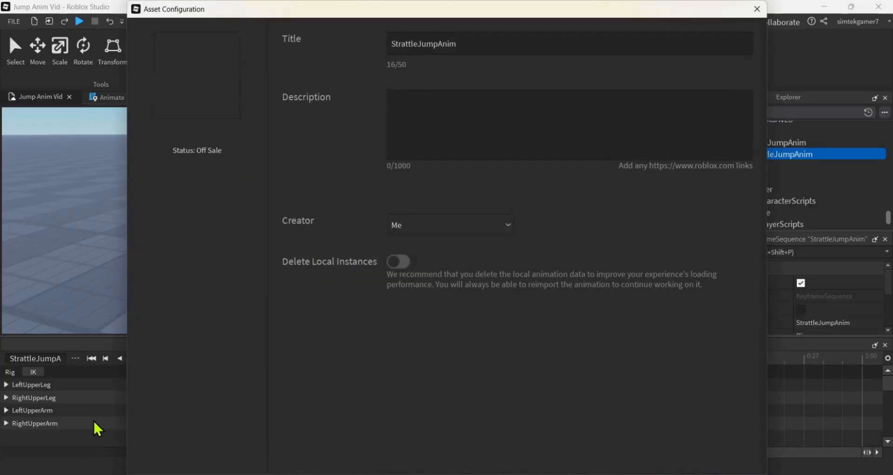
left_click_drag(346, 5, 338, 41)
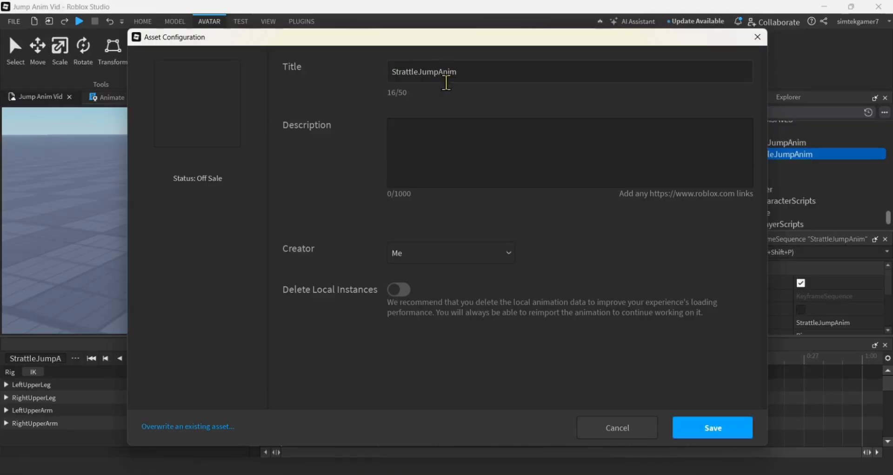
left_click(716, 428)
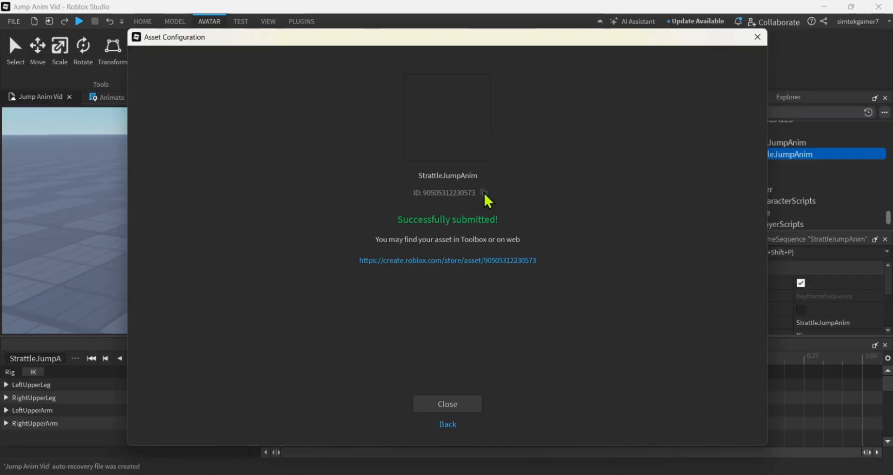
left_click(484, 192)
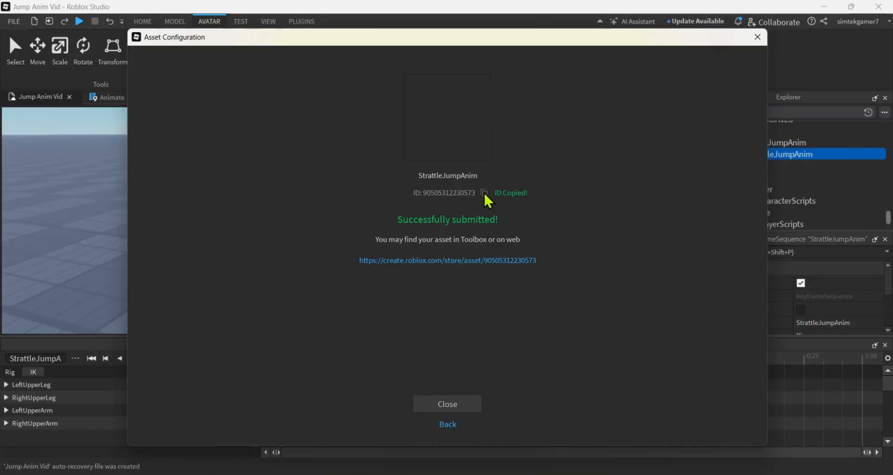
left_click(465, 404)
scroll(784, 161, "up", 10)
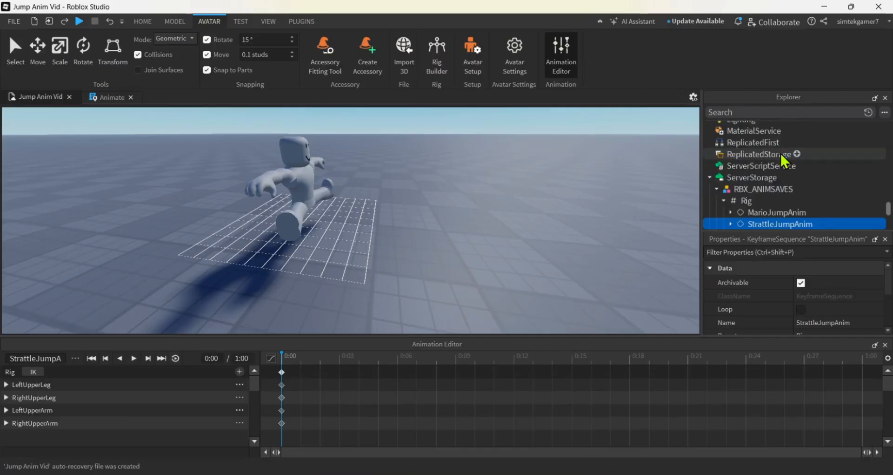
scroll(782, 163, "up", 3)
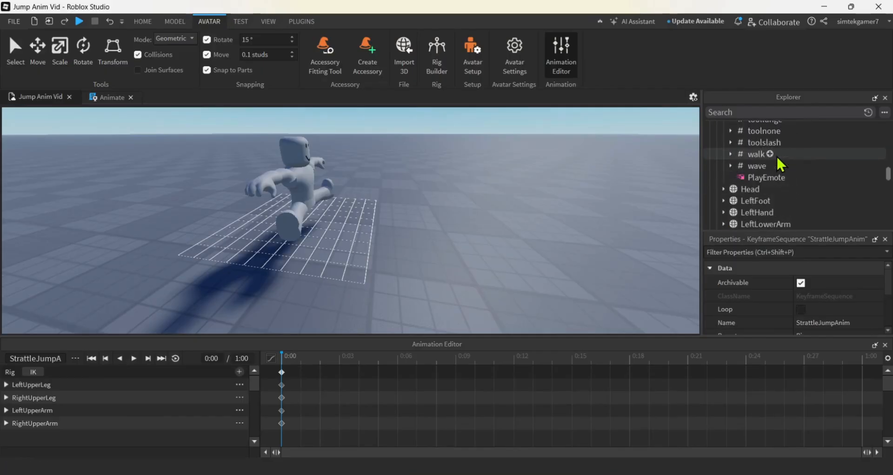
scroll(781, 164, "up", 5)
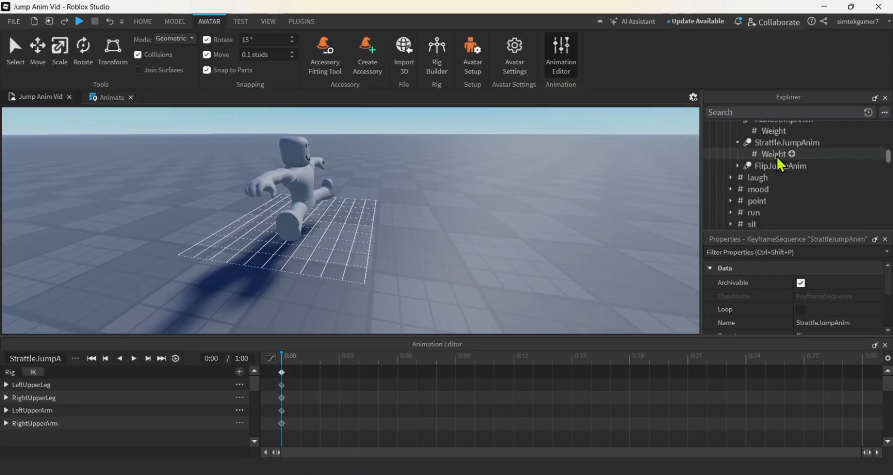
scroll(777, 161, "up", 4)
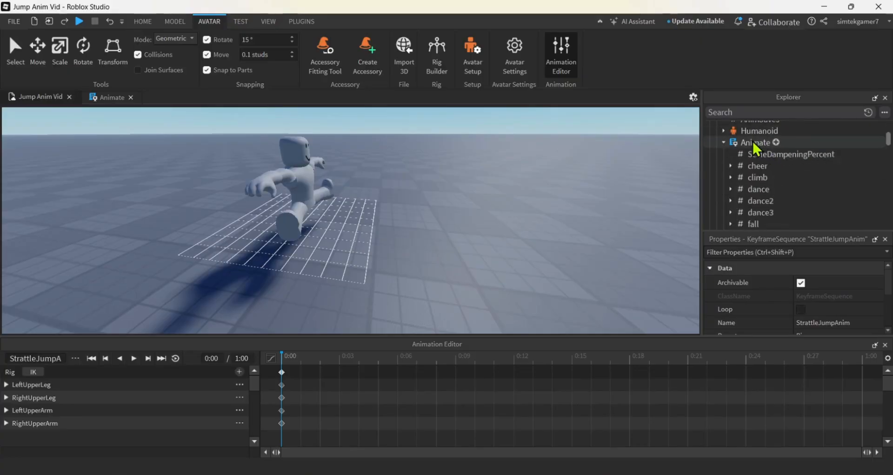
scroll(756, 149, "down", 3)
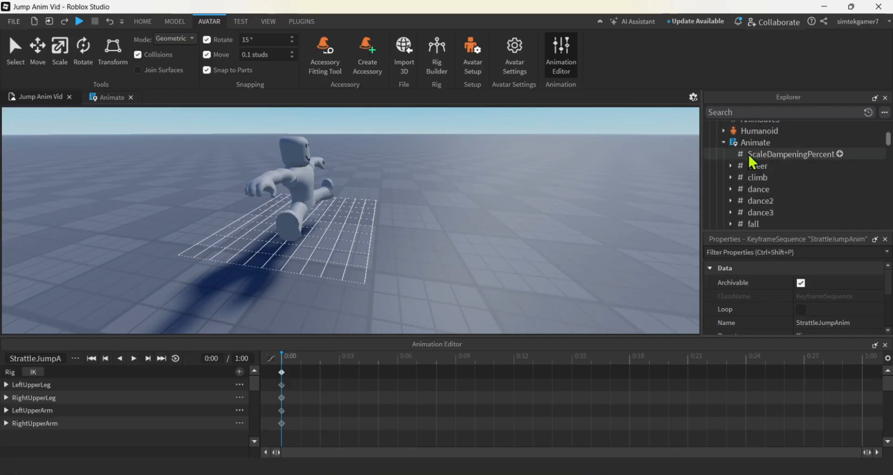
scroll(788, 197, "down", 2)
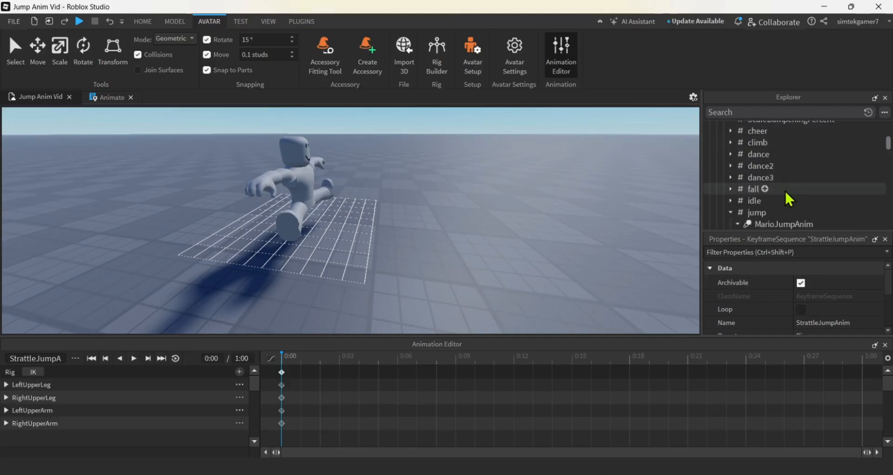
scroll(786, 195, "down", 2)
scroll(777, 186, "down", 2)
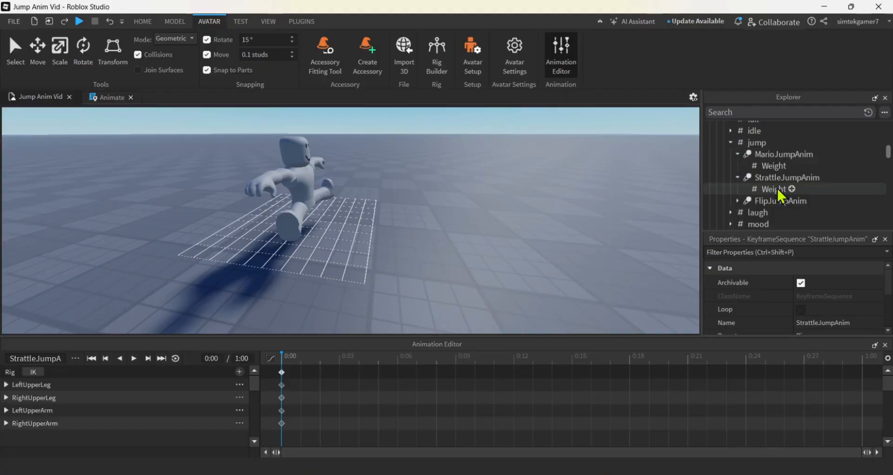
left_click(775, 176)
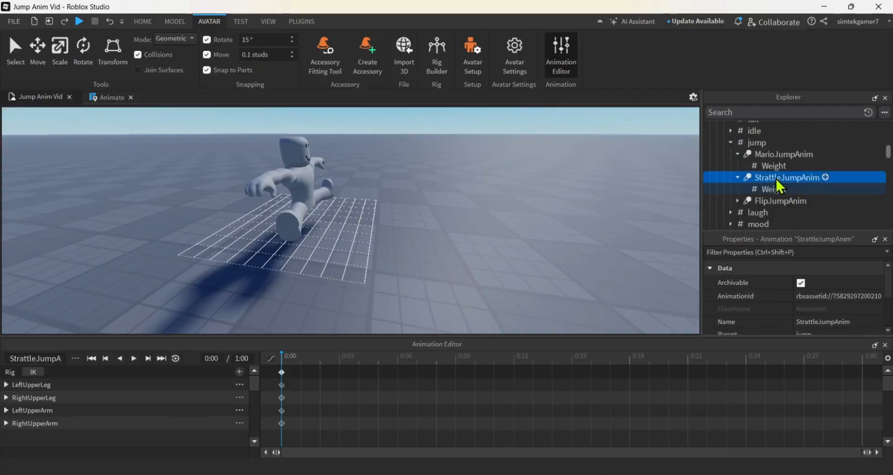
left_click(828, 294)
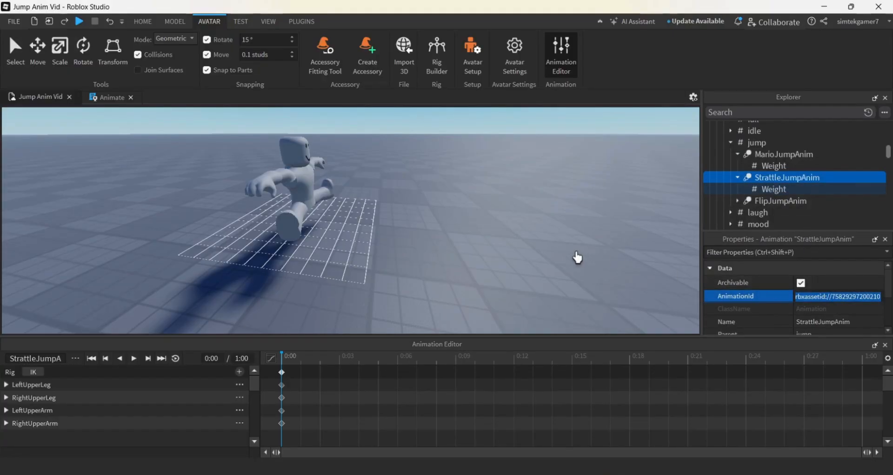
key("ctrl+v")
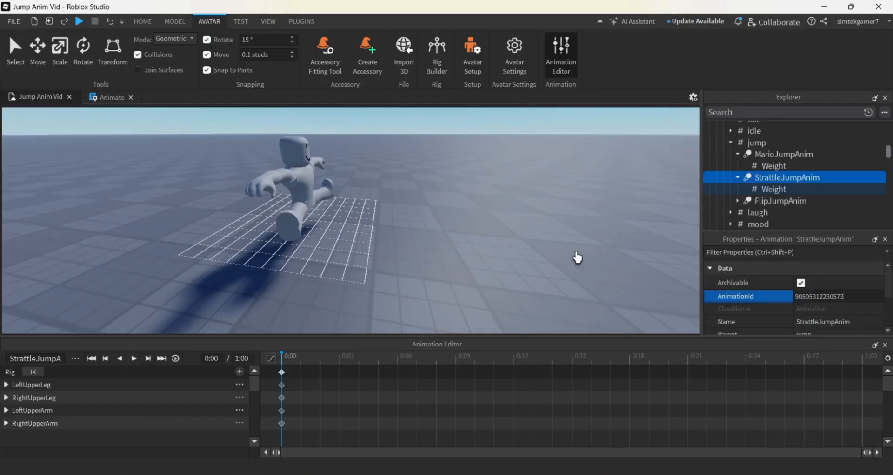
key("Return")
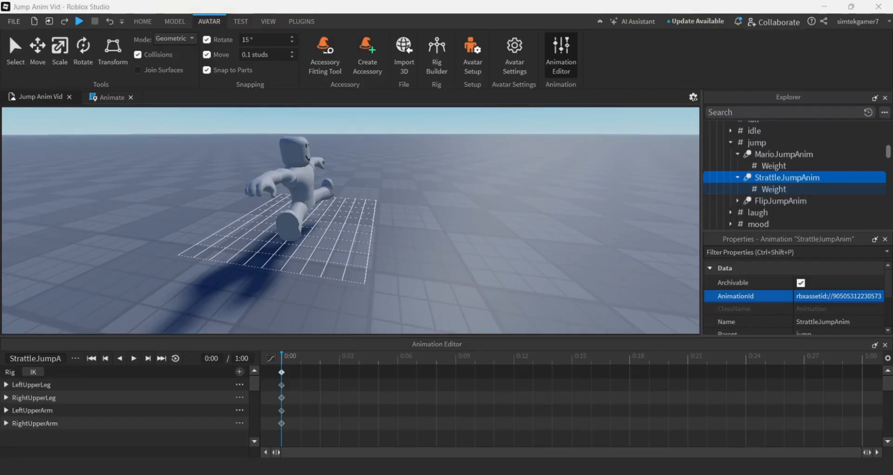
Close the Animation Editor and set the Weight value under StrattleJumpAnim to 6
left_click(885, 345)
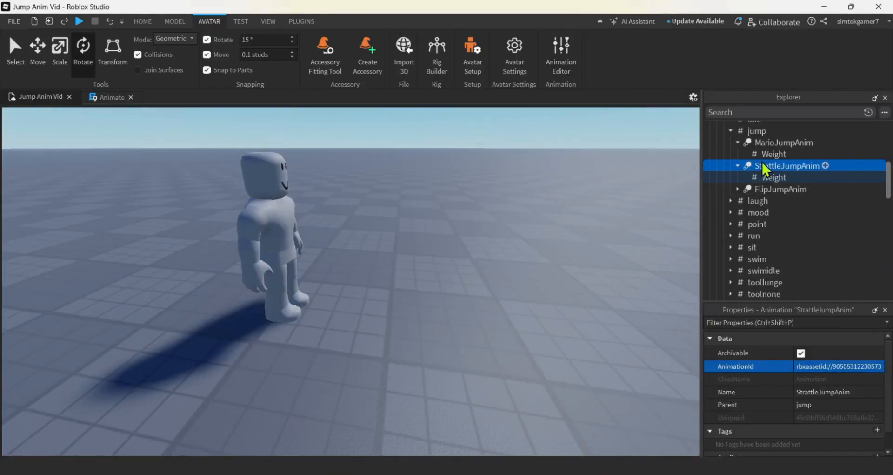
left_click(785, 179)
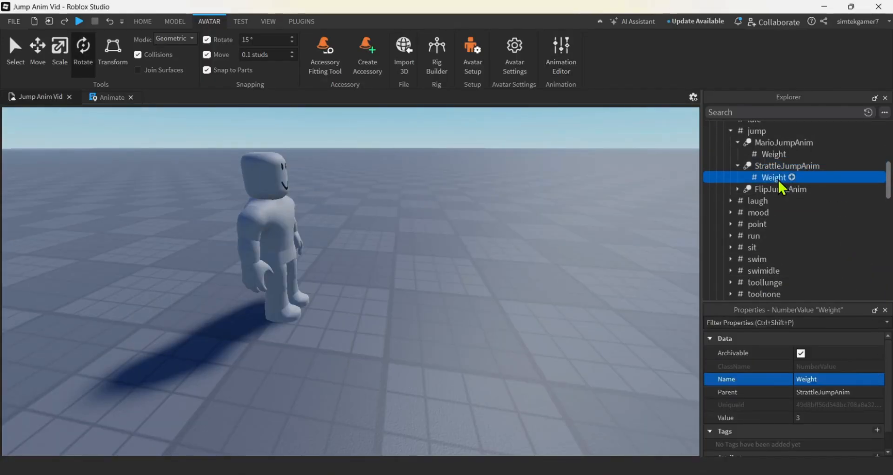
left_click(825, 418)
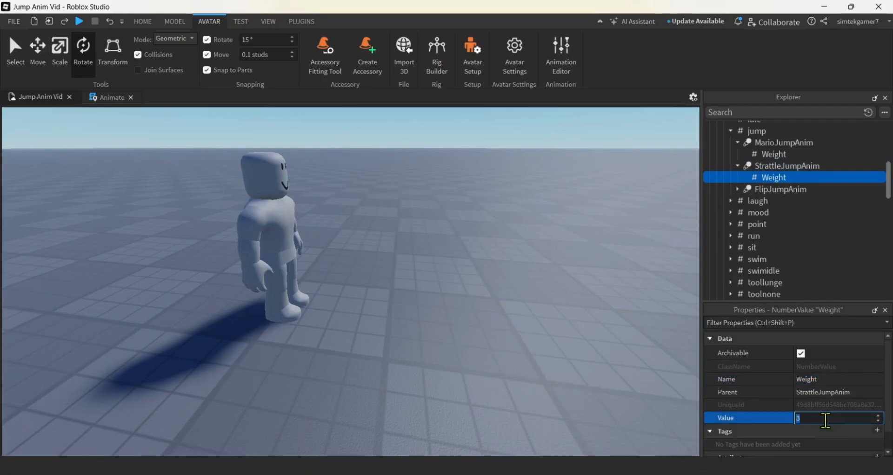
type("6")
key("Return")
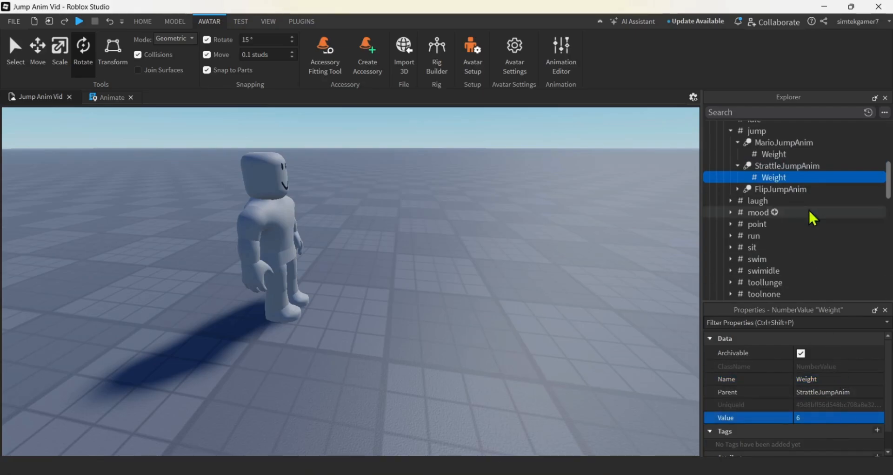
scroll(771, 178, "up", 5)
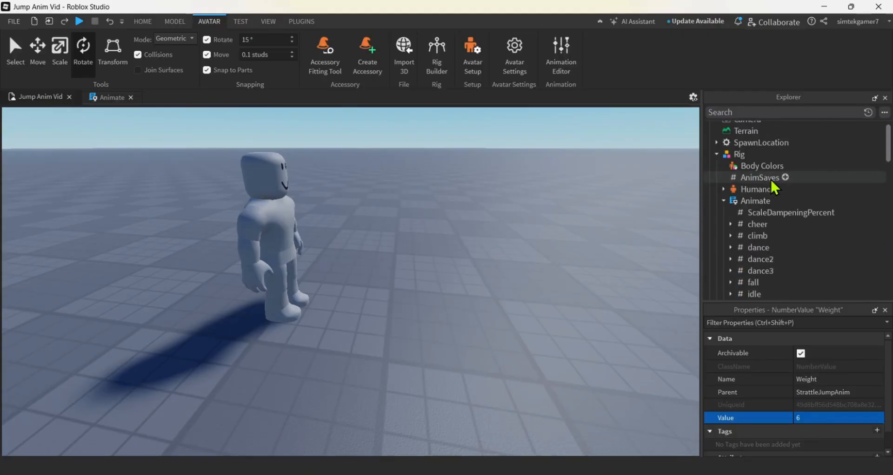
Replace the Animate script in StarterCharacterScripts with a copy of the Rig's updated Animate script
left_click(751, 202)
left_click(723, 201)
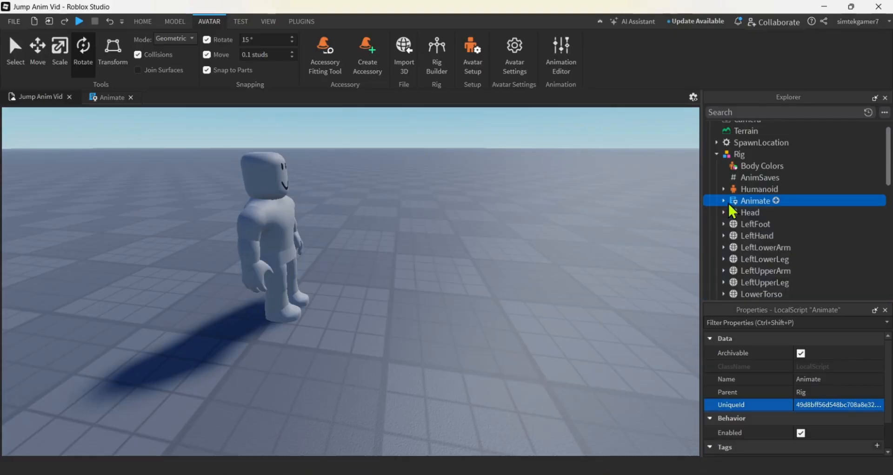
right_click(752, 200)
left_click(774, 248)
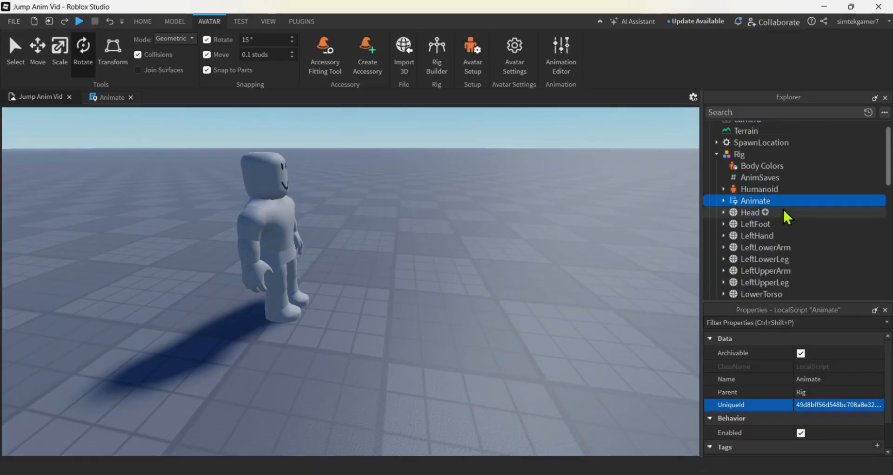
scroll(783, 208, "down", 8)
scroll(784, 210, "down", 3)
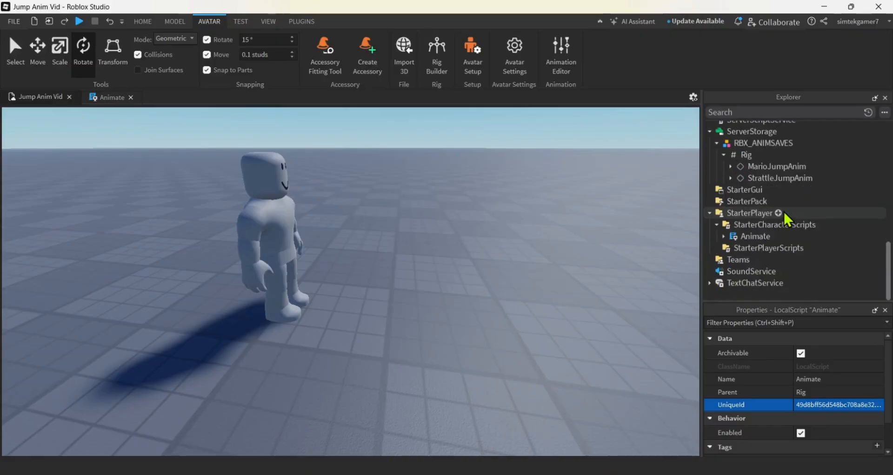
left_click(753, 236)
key("Delete")
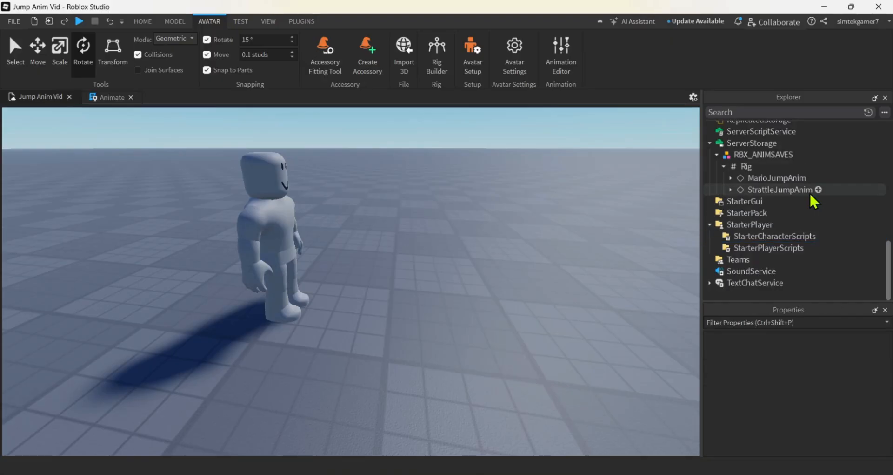
right_click(786, 235)
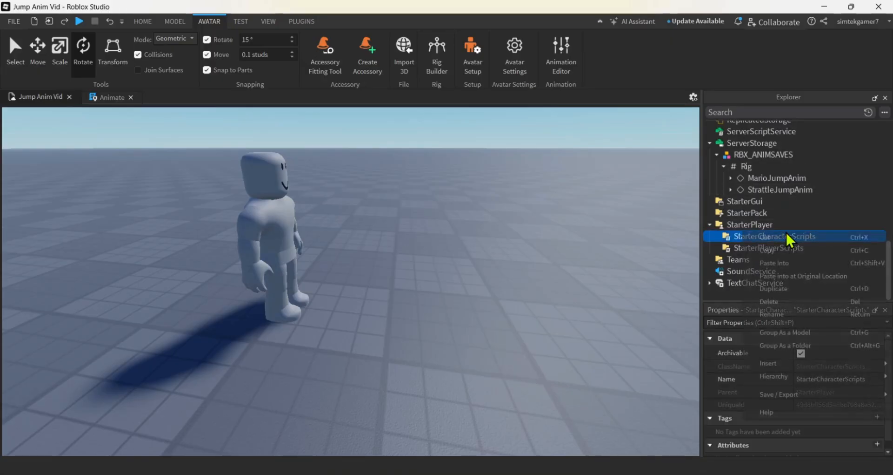
left_click(783, 264)
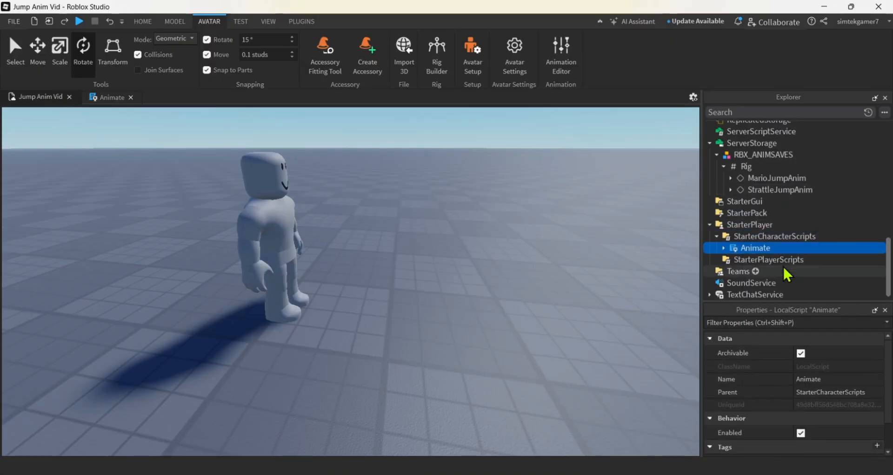
Playtest the game, jump several times while facing the character to check the jump animations, and stop the test
left_click(77, 20)
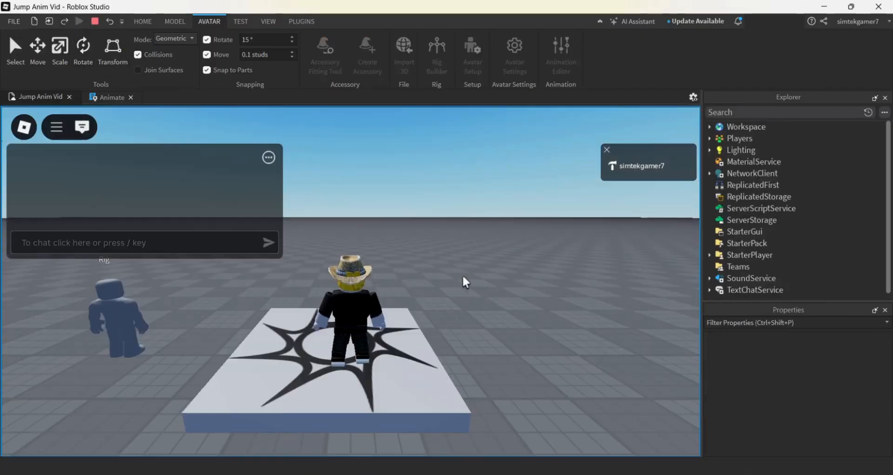
right_click_drag(462, 275, 462, 275)
key("space")
key("space")
key("space")
key("space")
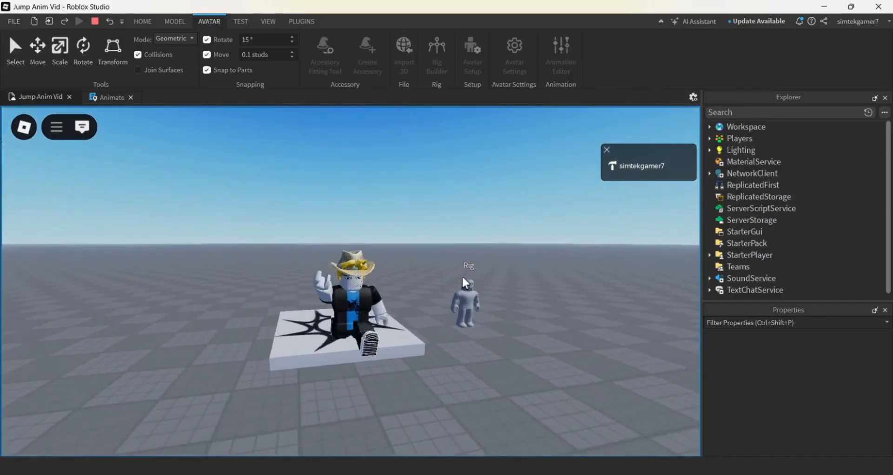
key("space")
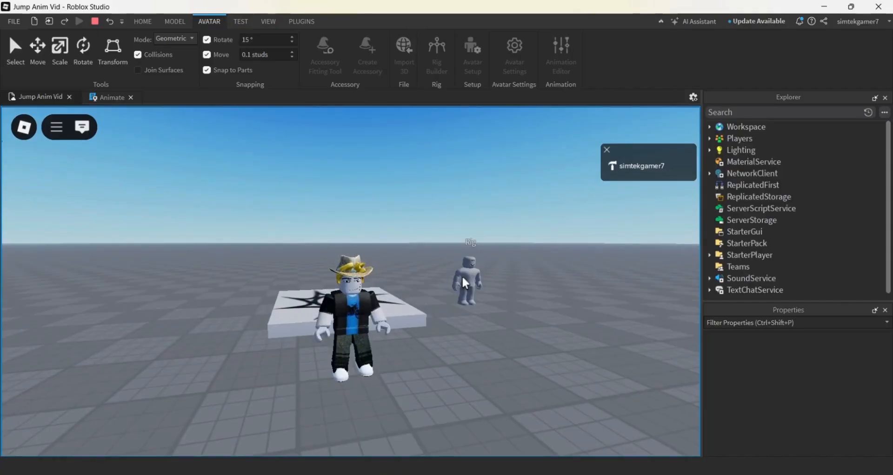
key("space")
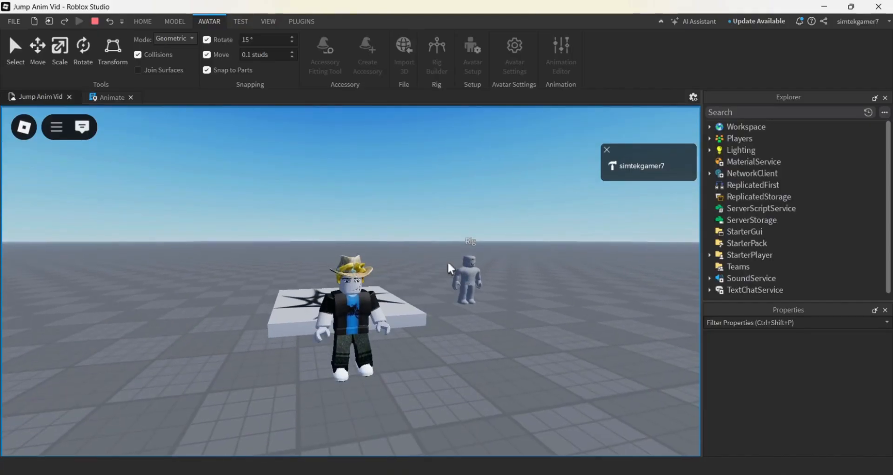
left_click(92, 19)
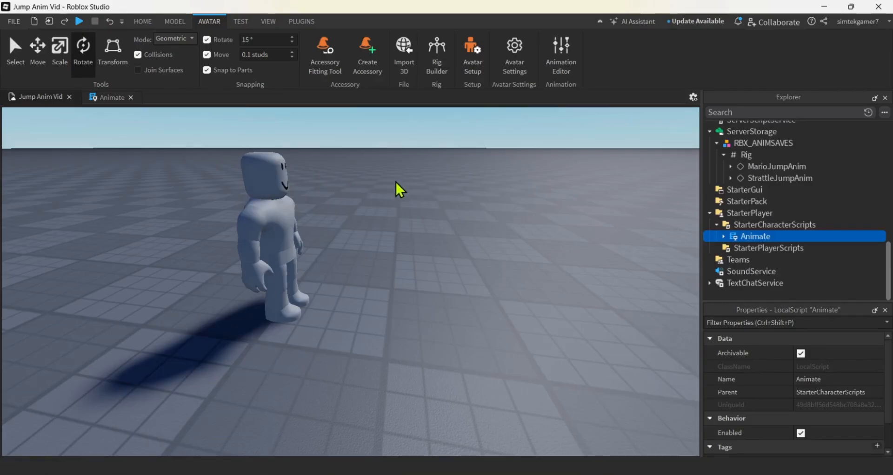
Set the Weight value under StrattleJumpAnim in the Rig's Animate script to 3
scroll(804, 203, "up", 15)
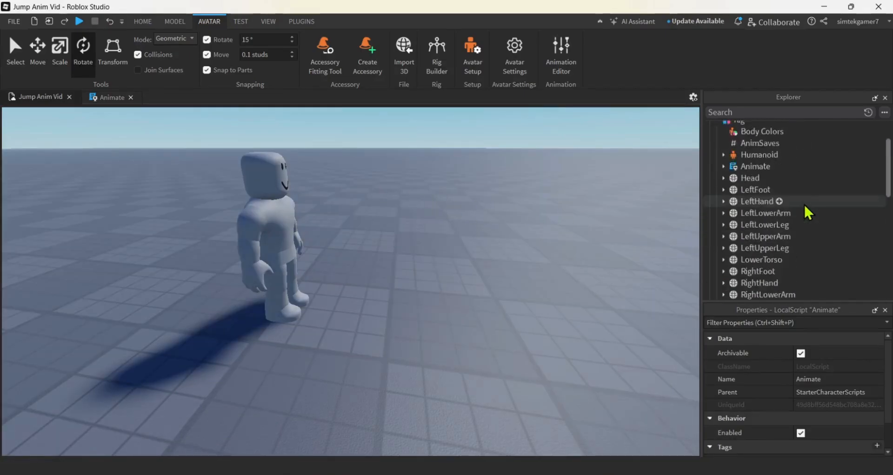
left_click(738, 172)
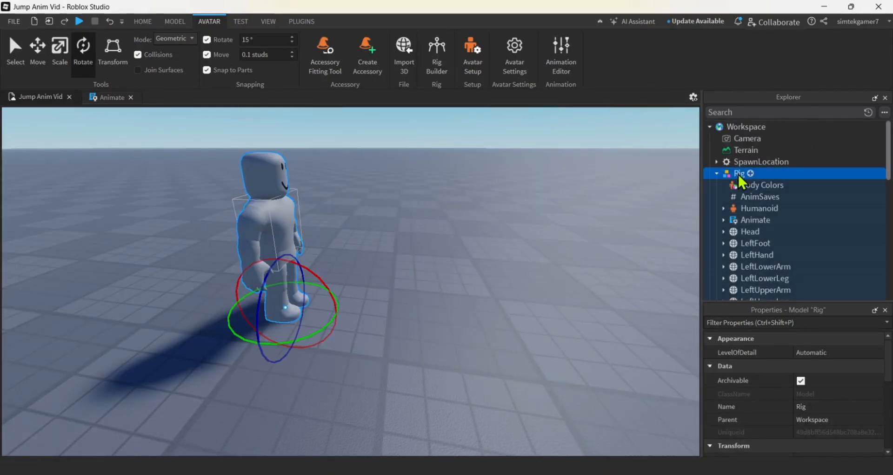
left_click(724, 220)
scroll(754, 231, "down", 2)
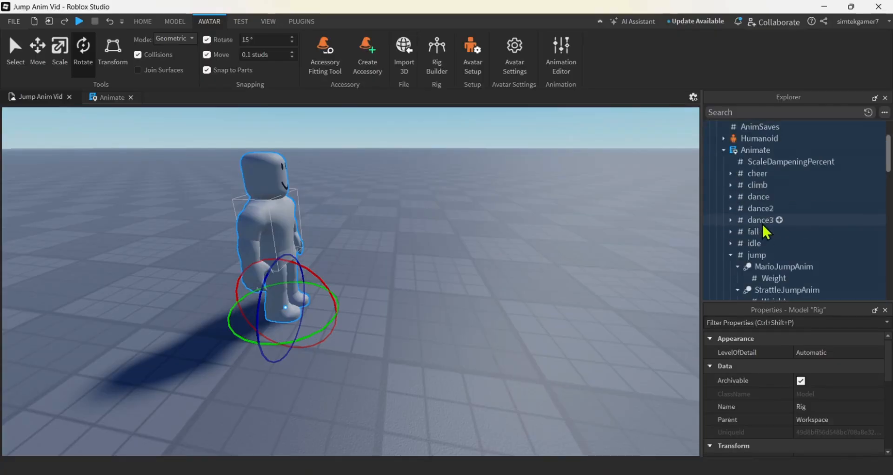
scroll(758, 265, "down", 1)
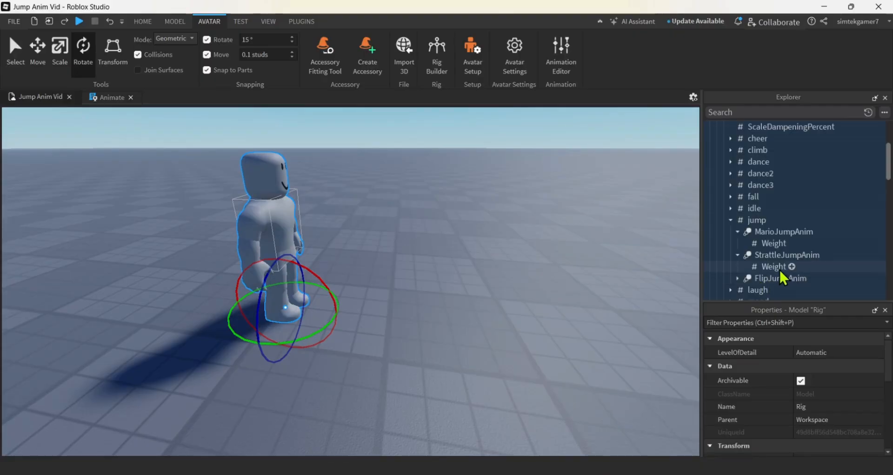
left_click(778, 268)
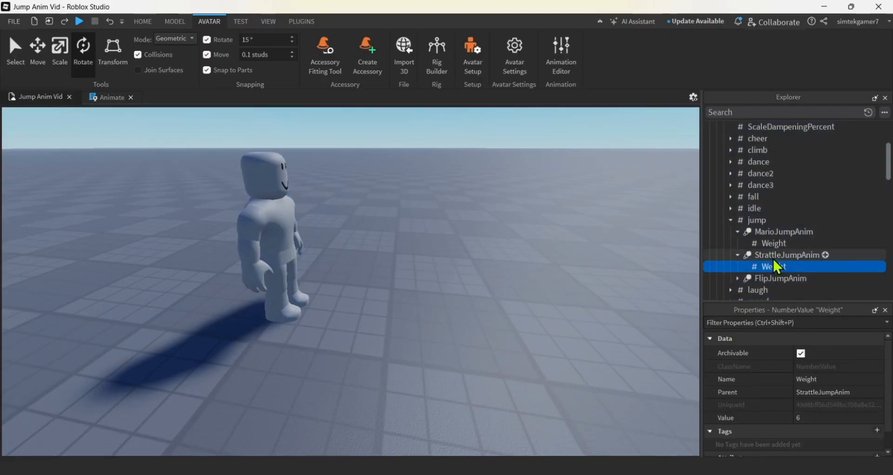
left_click(809, 416)
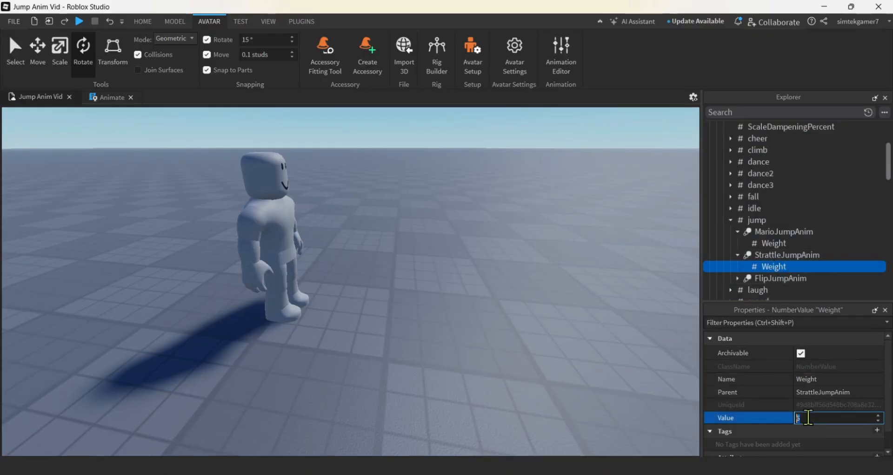
key("Return")
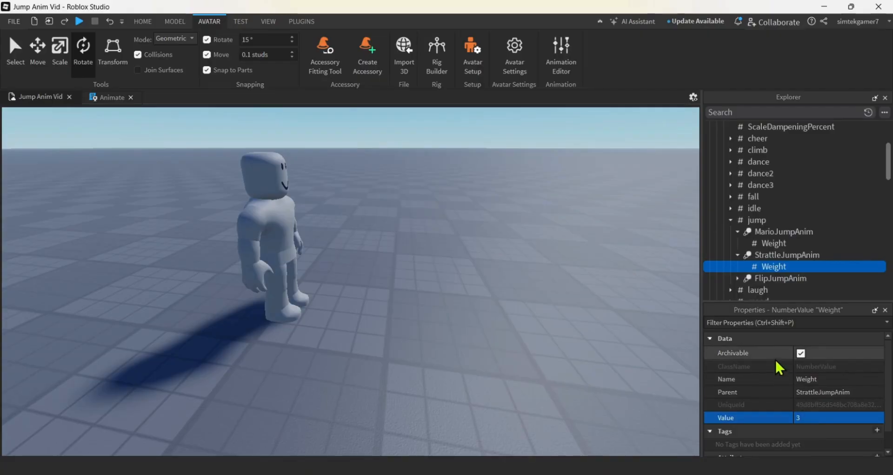
Open the Animation Editor on the Rig and create a new, empty animation
scroll(776, 266, "down", 1)
left_click(781, 243)
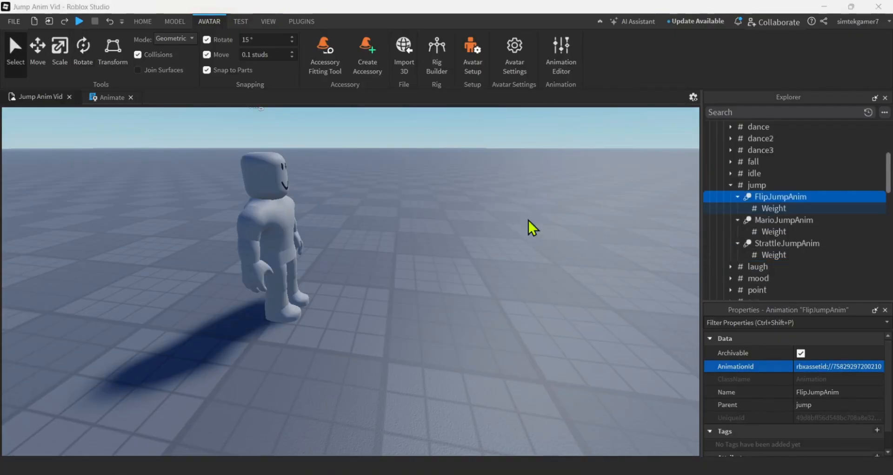
left_click(554, 48)
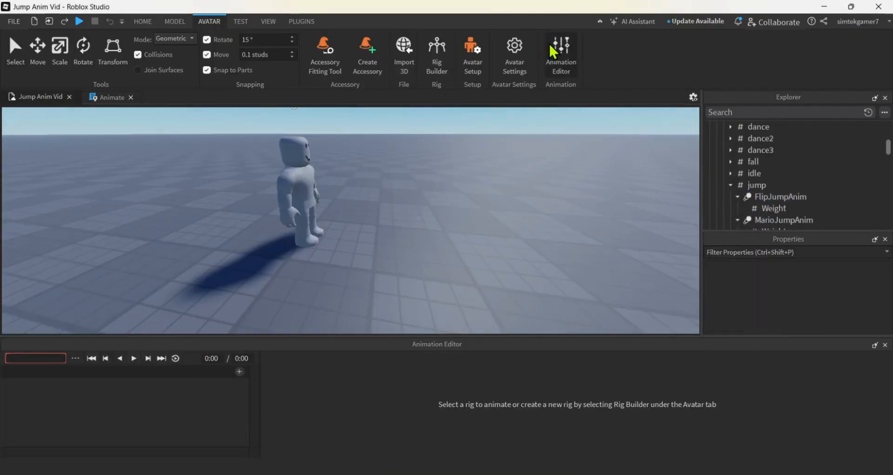
left_click(302, 191)
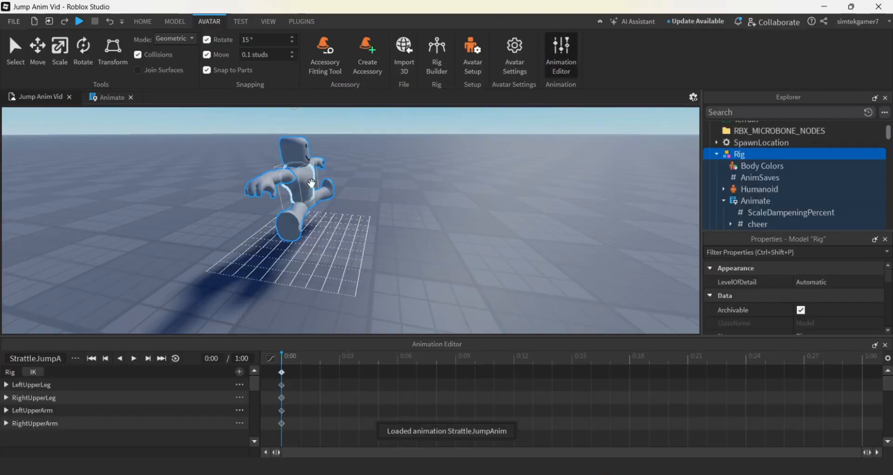
left_click(74, 358)
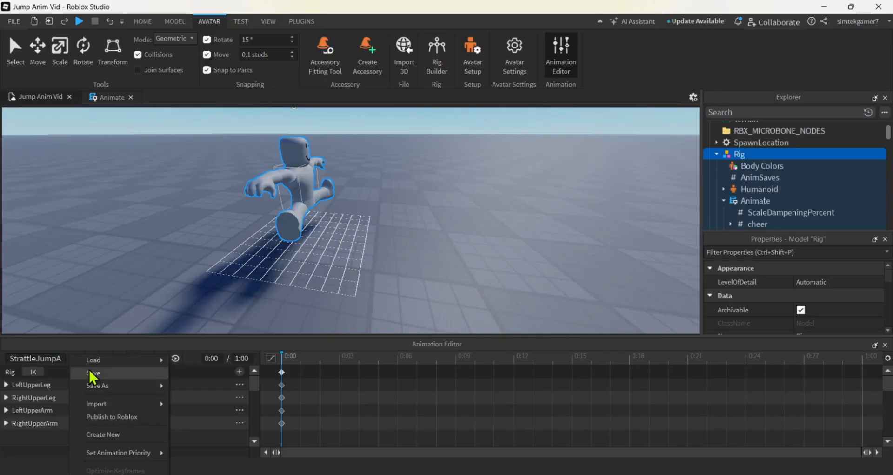
left_click(108, 433)
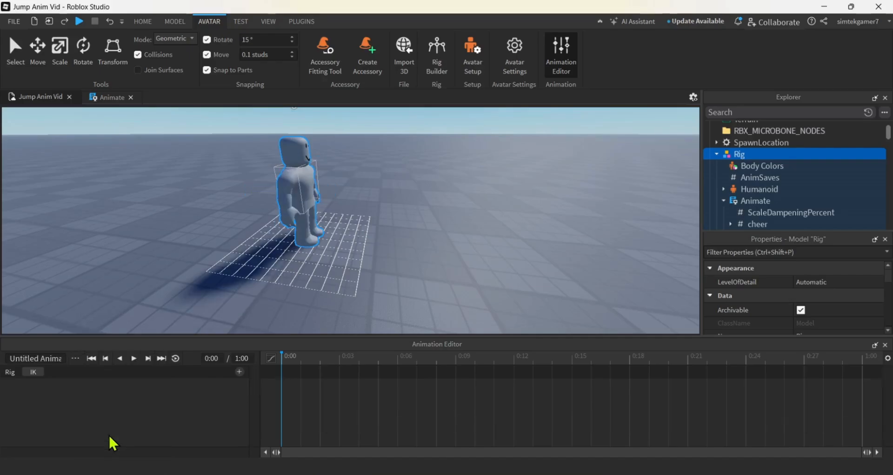
Name the new animation FlipJumpAnim and set its animation priority to Movement
double_click(38, 354)
type("F")
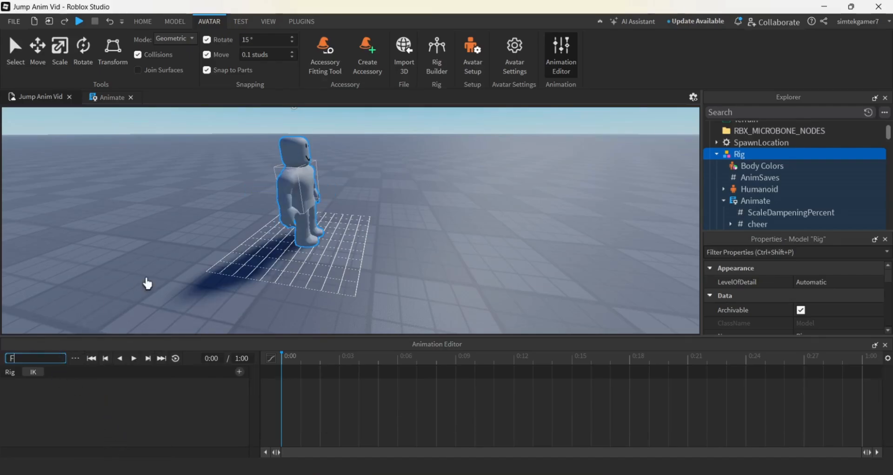
type("lipJum")
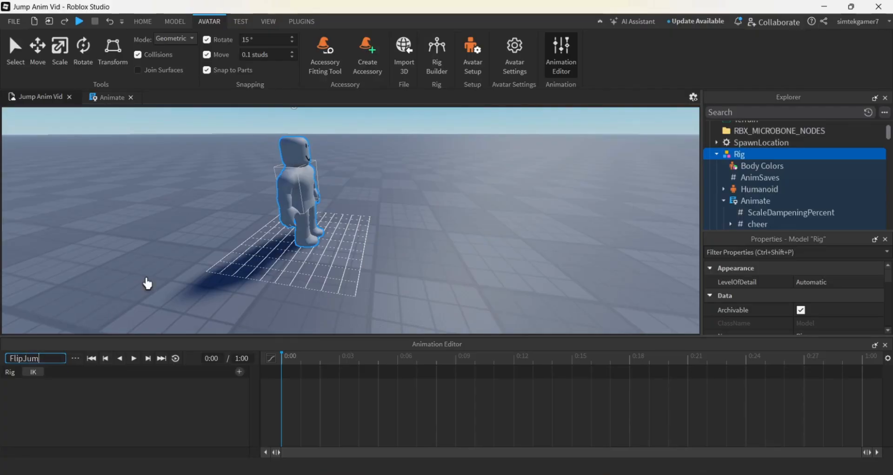
type("pAnim")
key("Return")
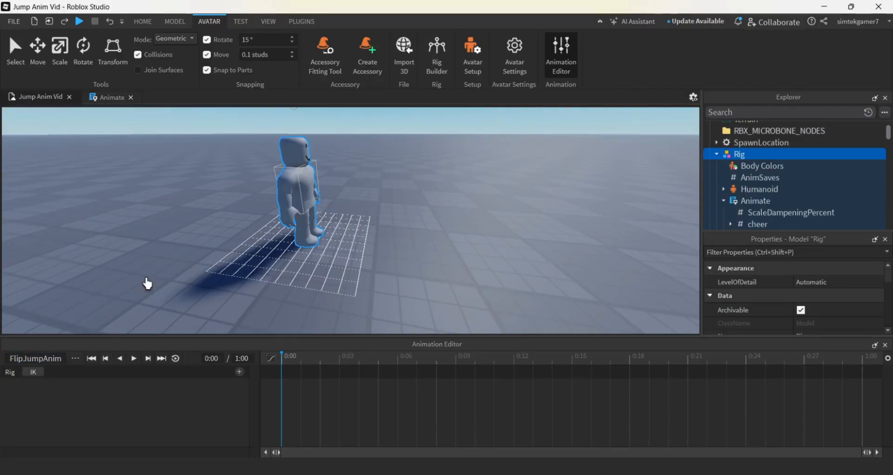
left_click(76, 361)
mouse_move(143, 457)
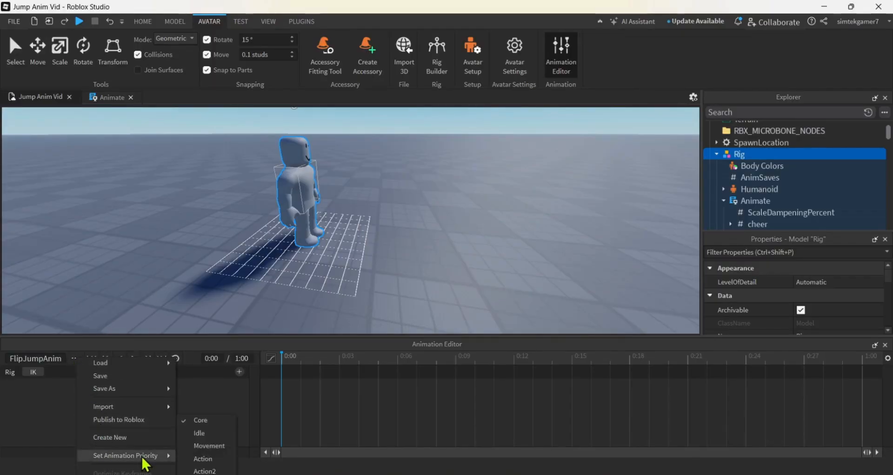
left_click(213, 445)
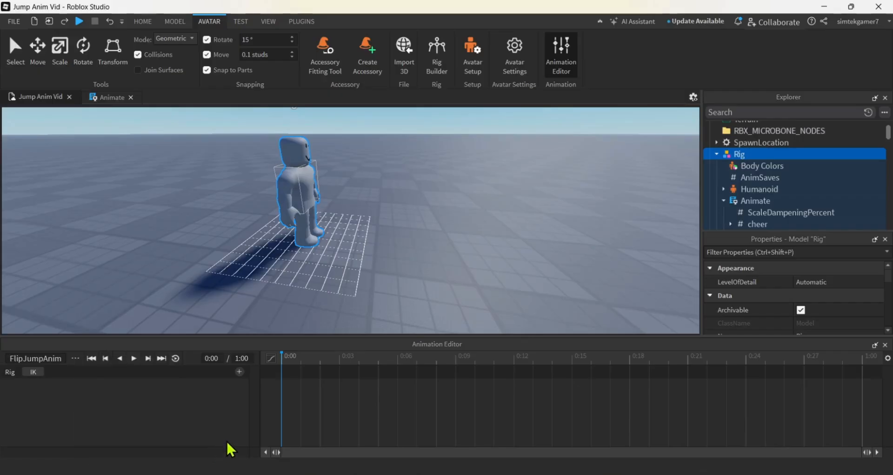
Rotate the Rig's right upper leg forward and up at frame 0:00 of FlipJumpAnim
left_click(300, 222)
scroll(356, 261, "up", 3)
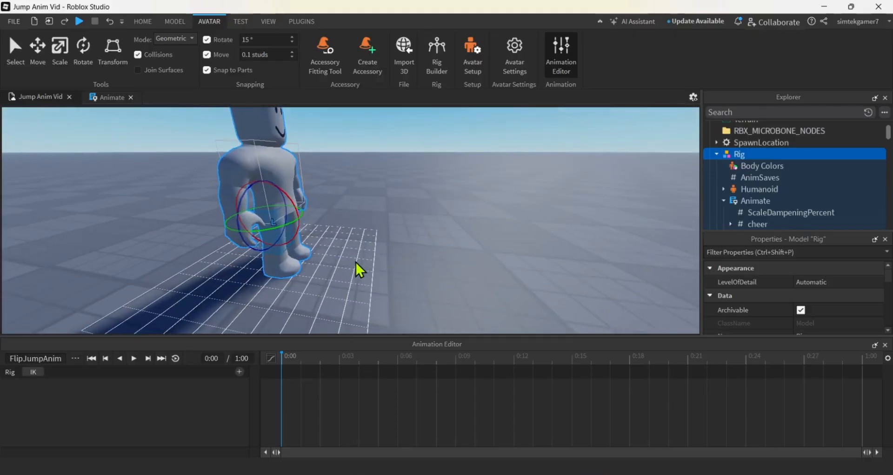
scroll(356, 262, "up", 2)
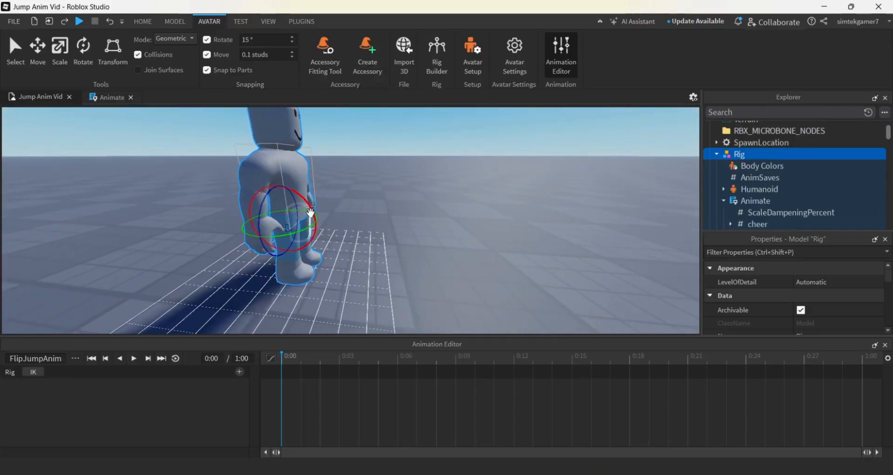
left_click_drag(311, 210, 244, 189)
left_click(357, 254)
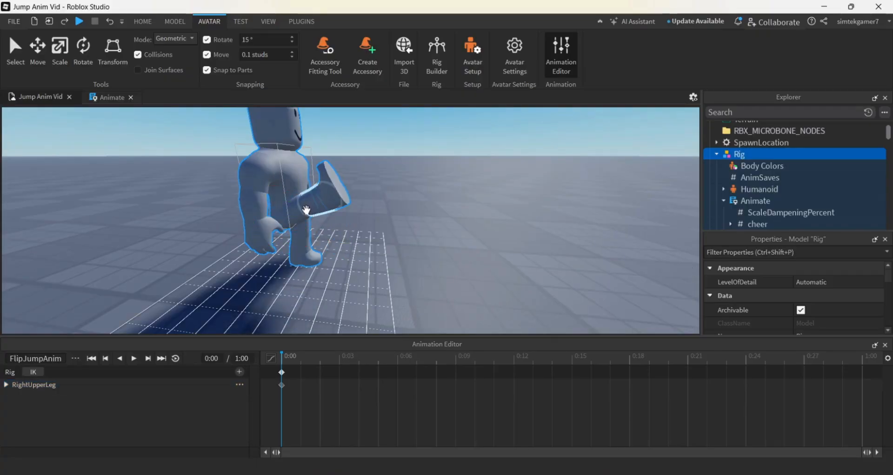
Bend the right lower leg down and back at the knee at frame 0:00
right_click_drag(373, 242, 373, 242)
left_click(334, 184)
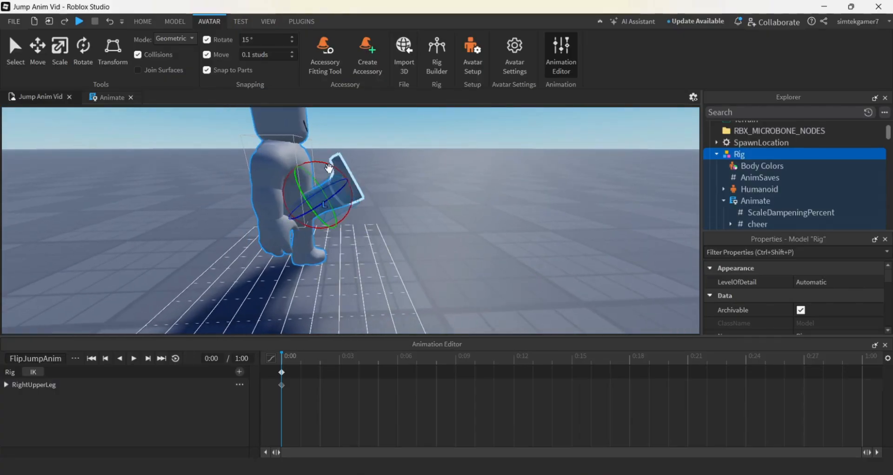
left_click_drag(329, 169, 342, 220)
right_click_drag(400, 239, 401, 238)
left_click(400, 238)
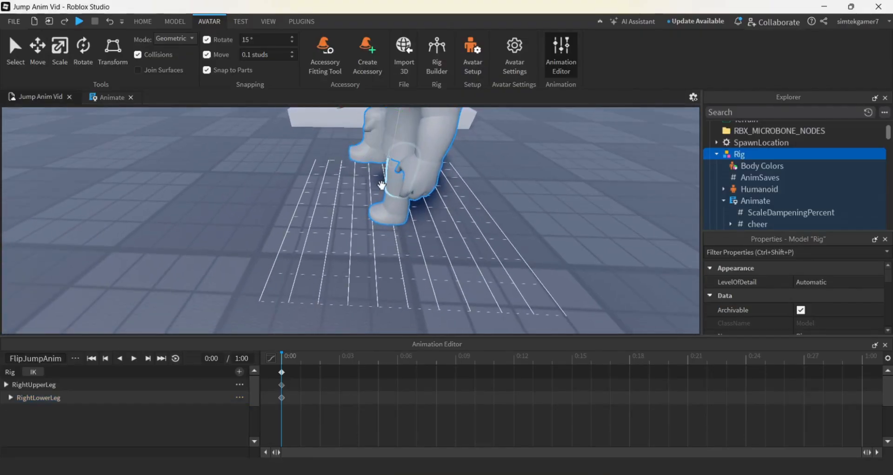
Rotate the left upper leg forward and up at frame 0:00 to match the right one
left_click(386, 185)
left_click_drag(393, 123, 474, 145)
right_click_drag(447, 224, 448, 224)
Bend the left lower leg down at the knee at frame 0:00 to match the right one
left_click(327, 206)
left_click(346, 187)
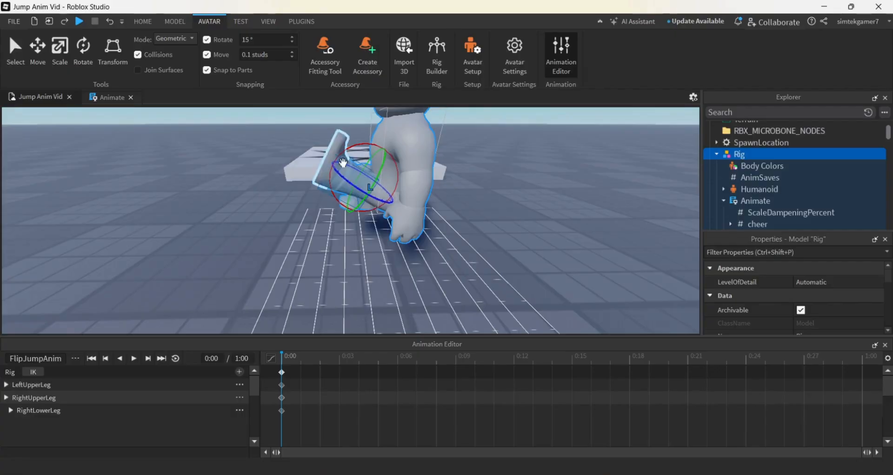
left_click(349, 151)
left_click(352, 200)
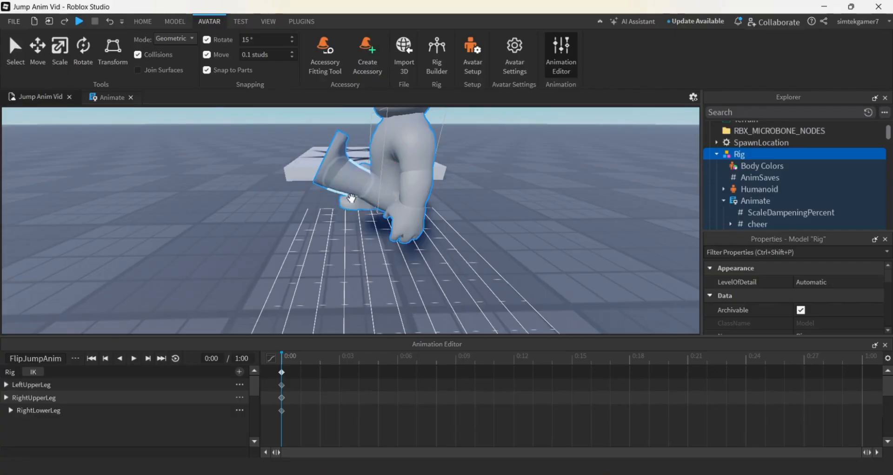
left_click(352, 192)
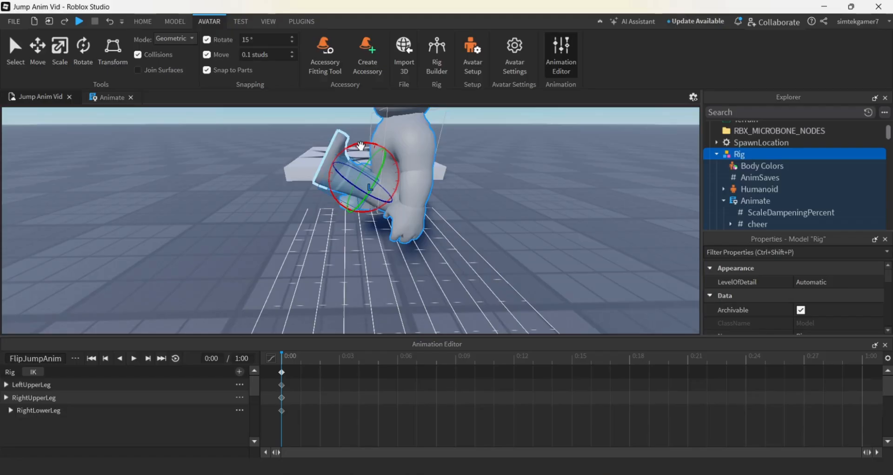
left_click_drag(362, 145, 332, 177)
right_click_drag(479, 251, 492, 236)
Tilt the upper torso forward over the tucked legs at frame 0:00
left_click(311, 168)
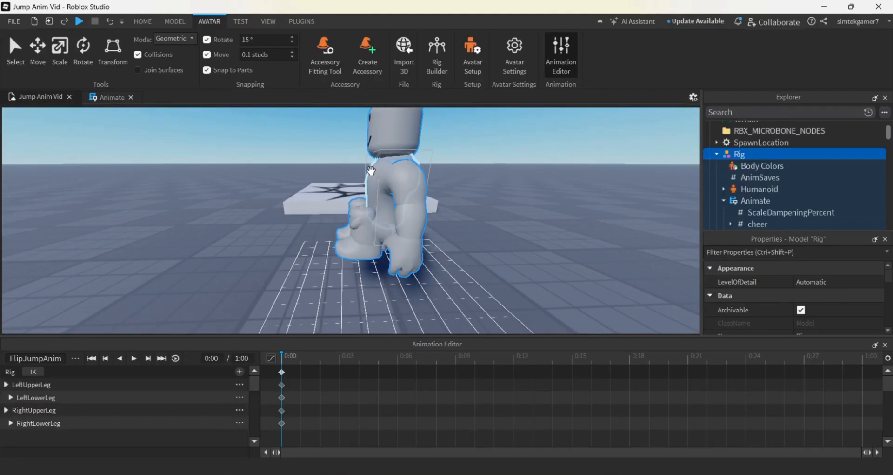
left_click(375, 171)
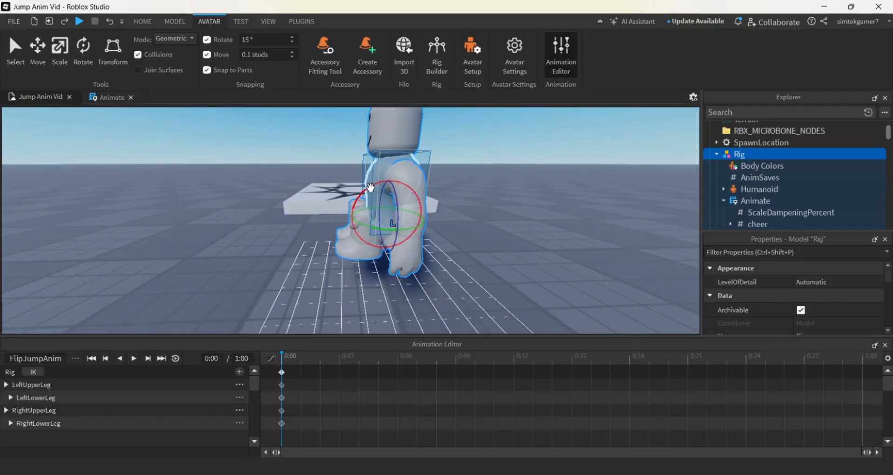
left_click_drag(371, 187, 359, 200)
Tilt the head forward and down at frame 0:00
left_click(329, 172)
left_click(359, 144)
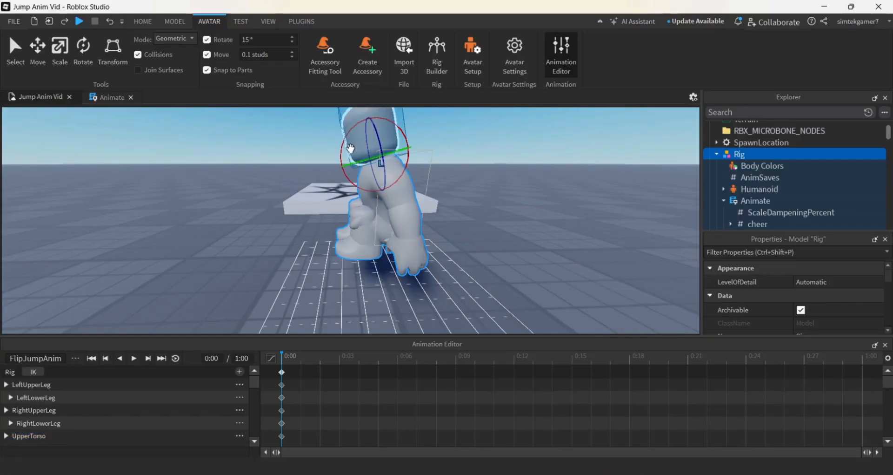
left_click_drag(342, 152, 345, 168)
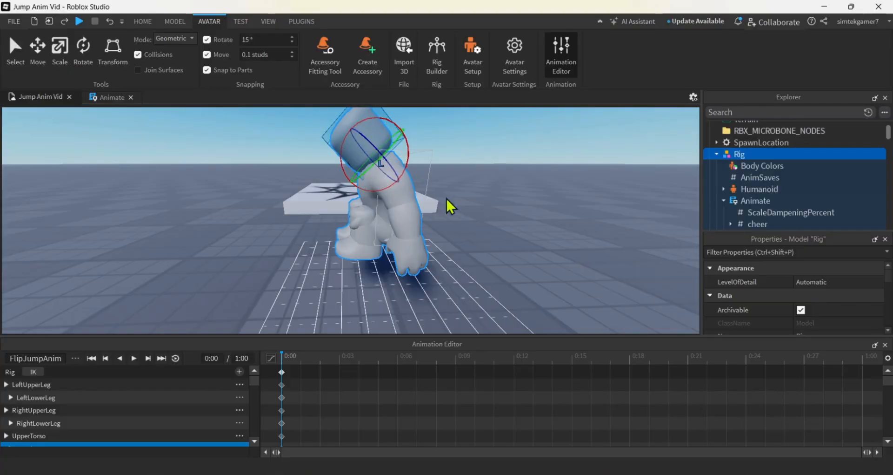
Swing the left upper arm forward at the shoulder at frame 0:00
left_click(481, 204)
left_click(400, 182)
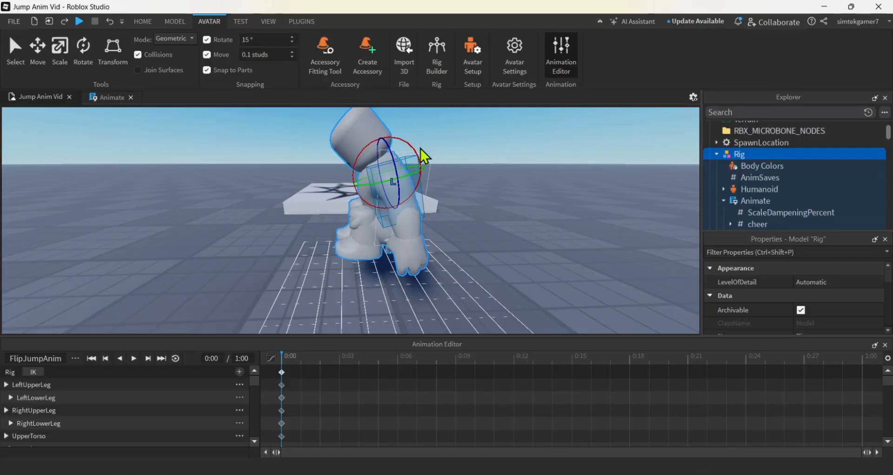
left_click_drag(413, 146, 425, 174)
key("a")
right_click_drag(459, 244, 459, 243)
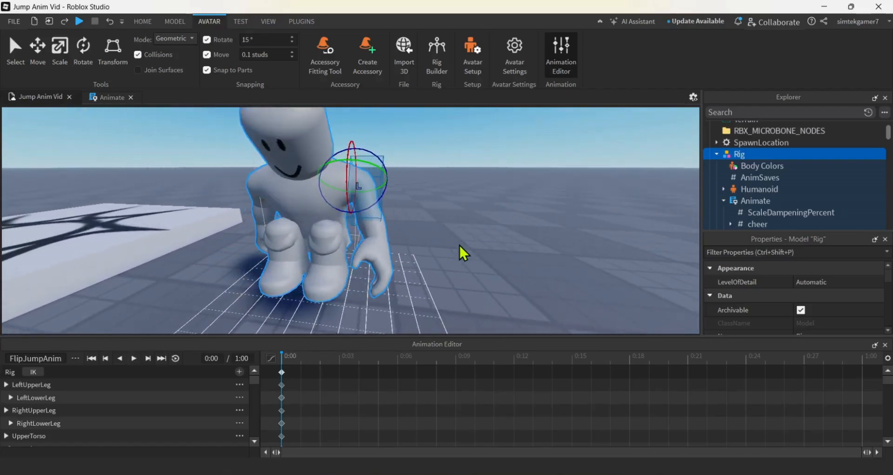
Bend the left arm forward at frame 0:00 and turn its lower part inward around the left knee
left_click(365, 223)
left_click_drag(392, 194, 397, 219)
left_click(340, 280)
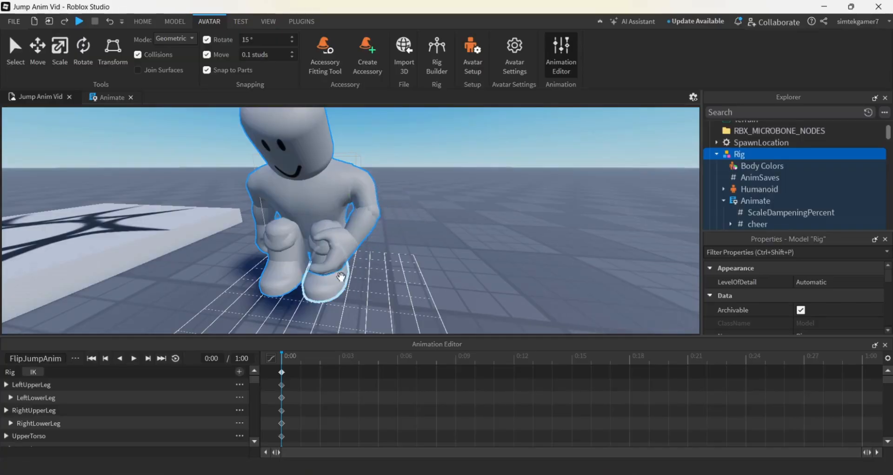
left_click(335, 262)
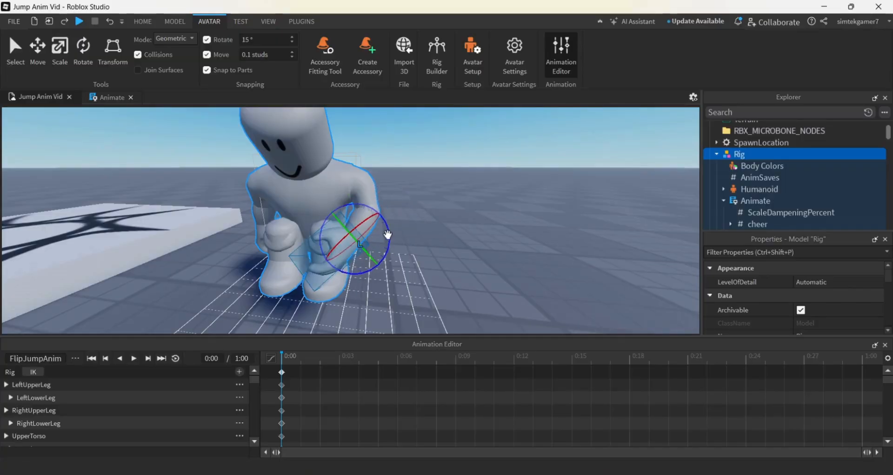
left_click_drag(391, 234, 389, 255)
scroll(389, 256, "up", 5)
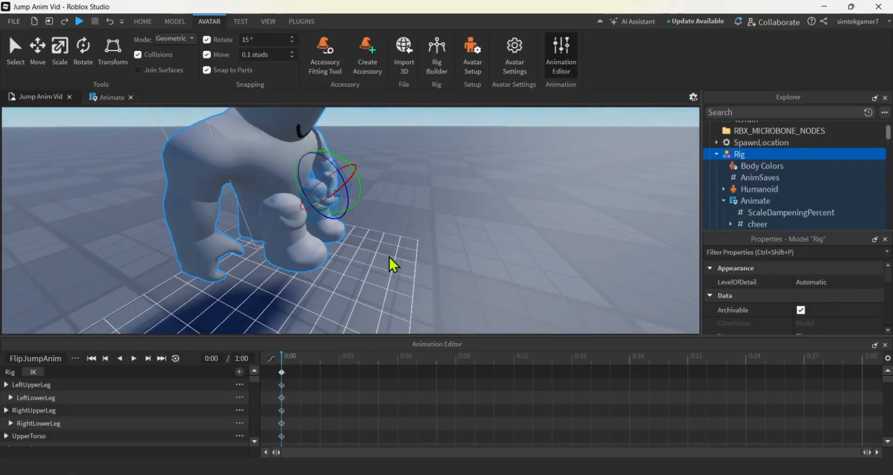
right_click_drag(390, 256, 390, 258)
scroll(389, 257, "down", 4)
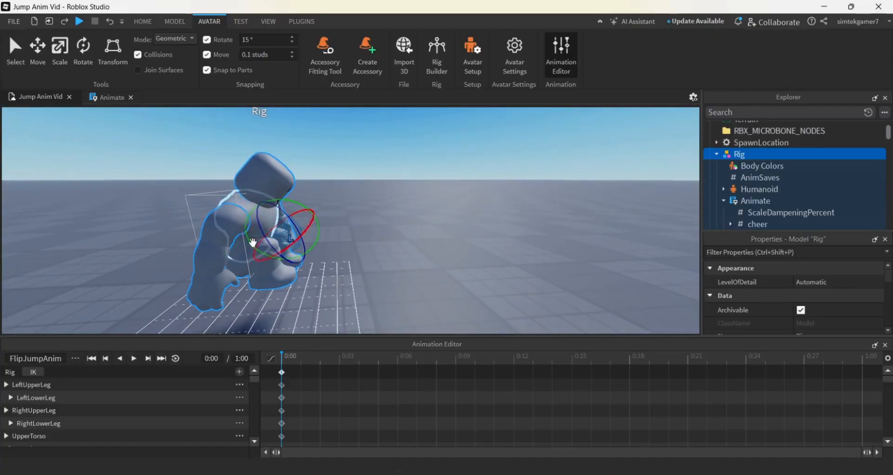
Swing the right upper arm forward at the shoulder at frame 0:00
left_click(237, 232)
left_click_drag(273, 213, 243, 200)
left_click(204, 309)
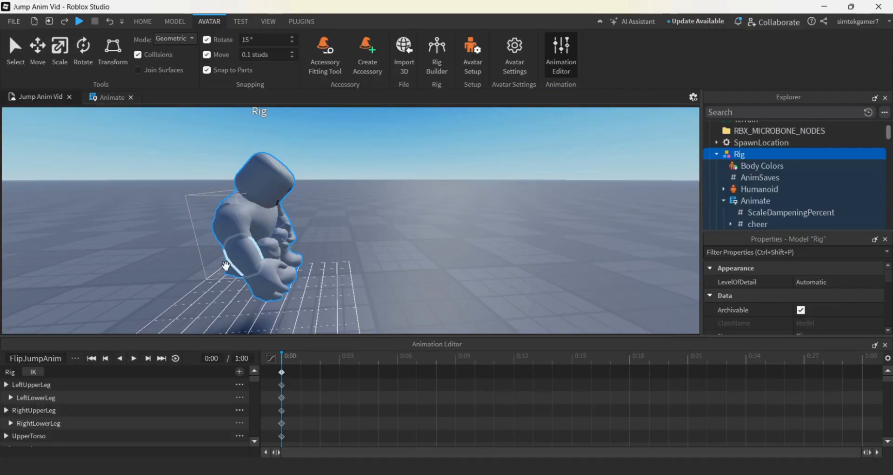
Fold the right lower arm inward in front of the knees at frame 0:00 to mirror the left arm
left_click(236, 259)
key("d")
right_click_drag(328, 292, 327, 290)
key("d")
left_click_drag(317, 225, 322, 276)
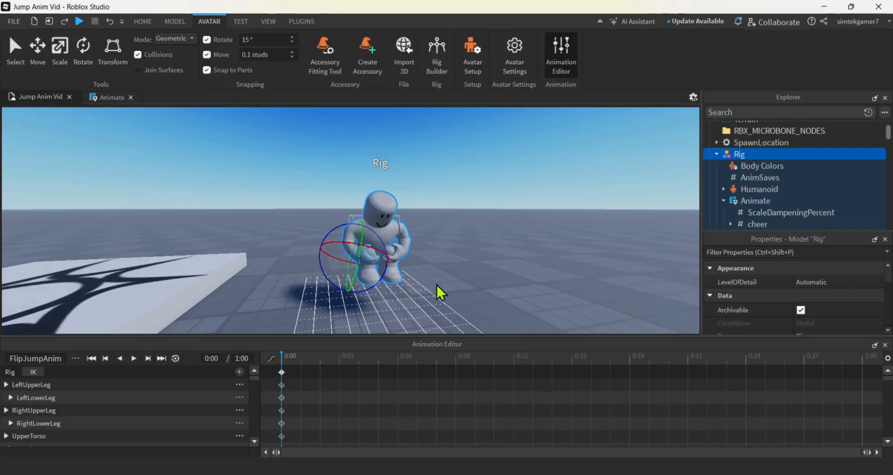
Rotate the lower torso at frame 0:00 so the whole tucked body pitches forward
right_click_drag(439, 282, 440, 284)
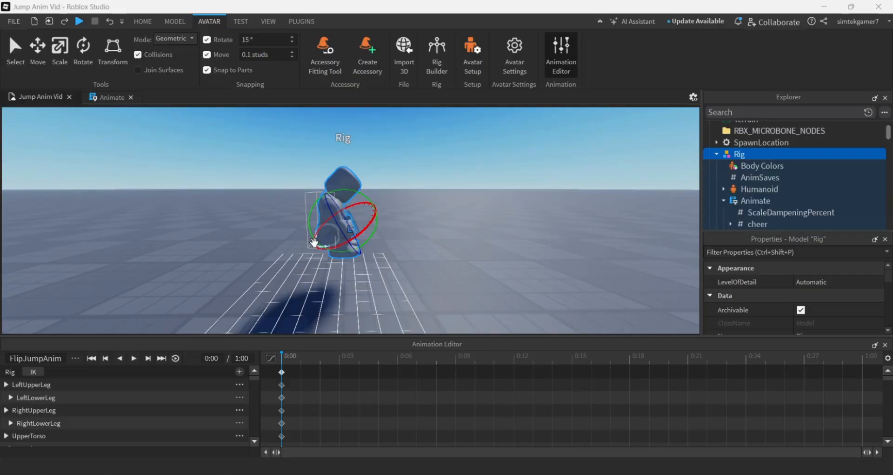
left_click(263, 245)
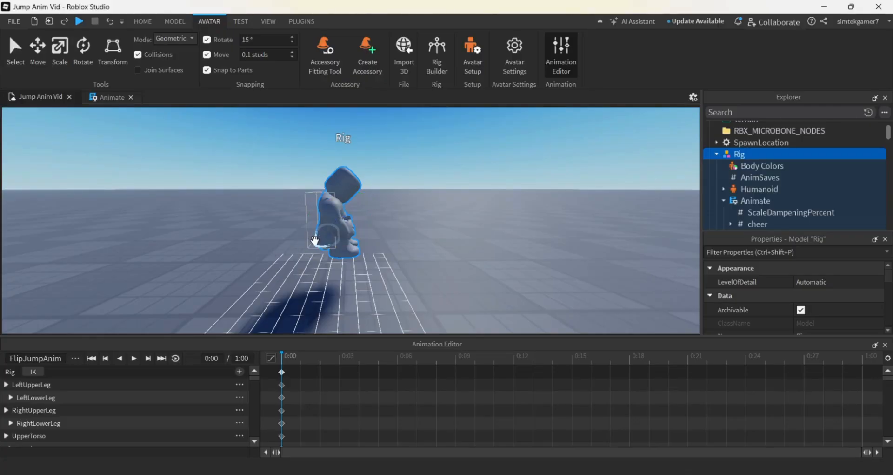
left_click(315, 240)
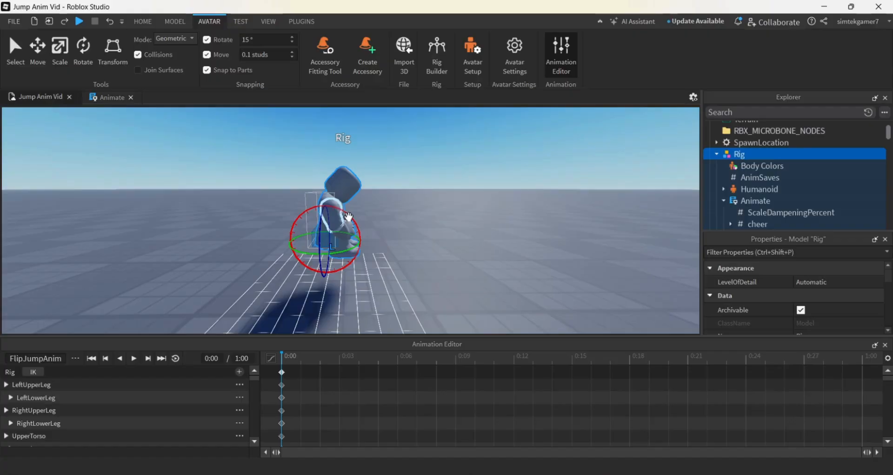
left_click_drag(349, 217, 363, 242)
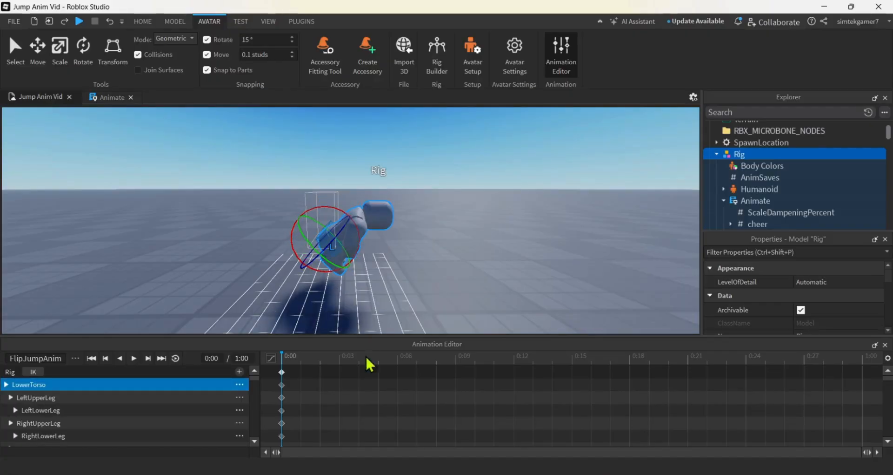
Copy the complete set of pose keyframes at frame 0:00
left_click(282, 372)
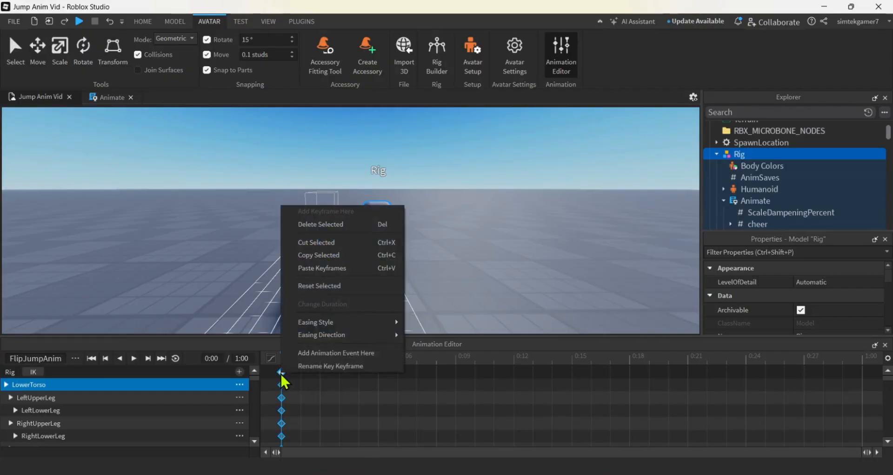
left_click(314, 255)
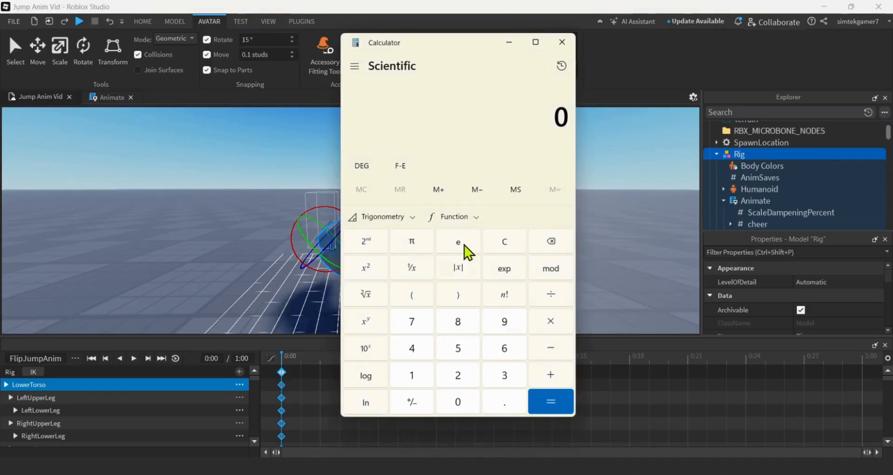
In Calculator, multiply 0.4 by 30 to convert the time to frames, then close it
left_click(493, 391)
left_click(423, 350)
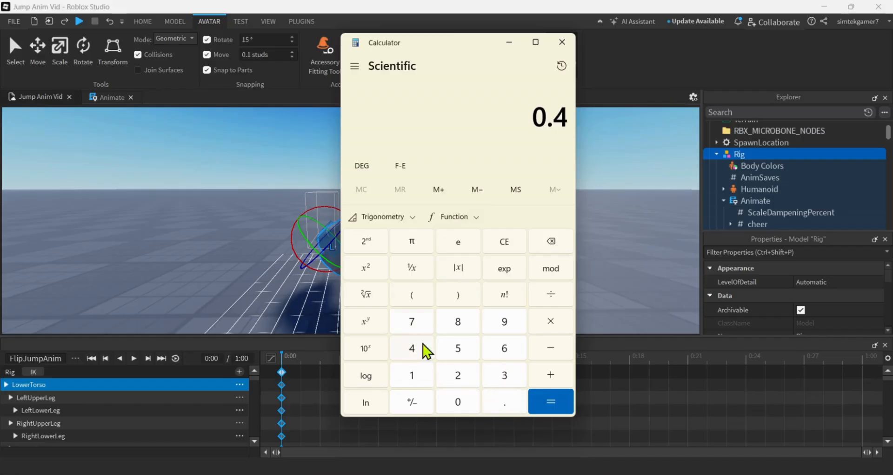
left_click(545, 320)
left_click(503, 378)
left_click(460, 401)
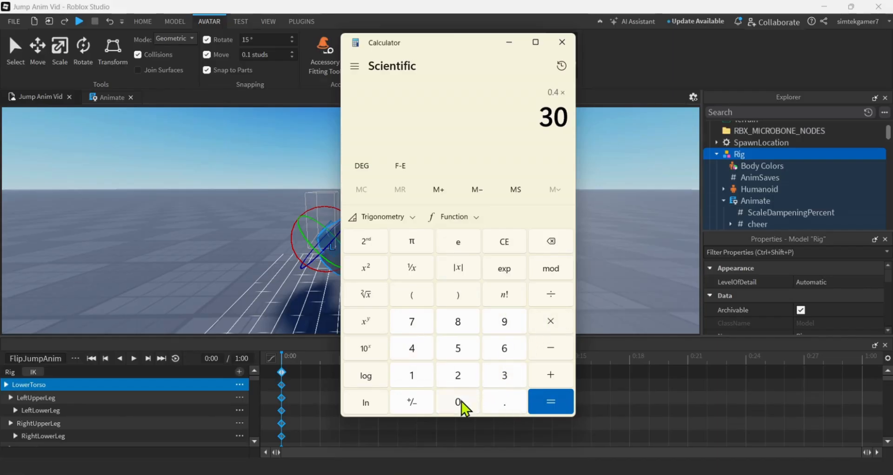
left_click(539, 400)
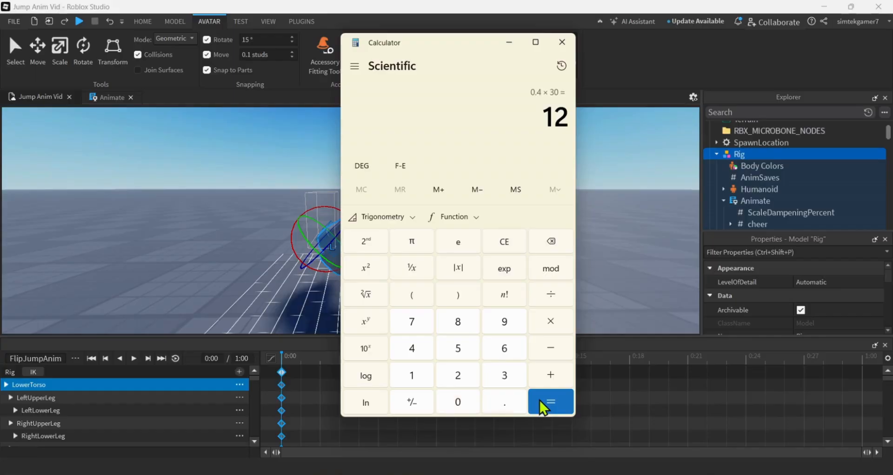
left_click(562, 41)
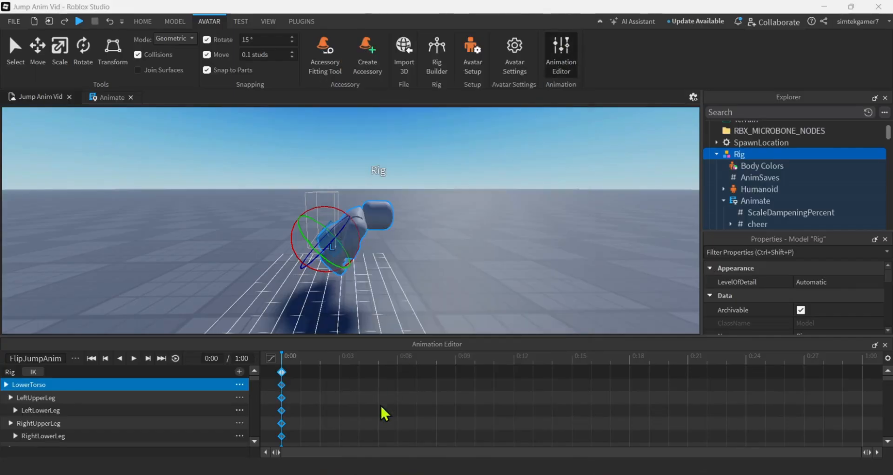
Copy all the keyframes at 0:00 and paste them at 0:09
right_click(282, 372)
left_click(315, 255)
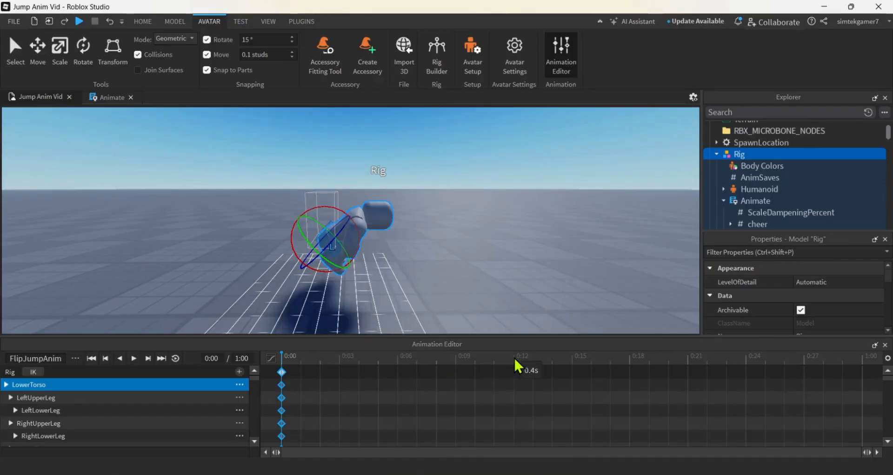
left_click(456, 359)
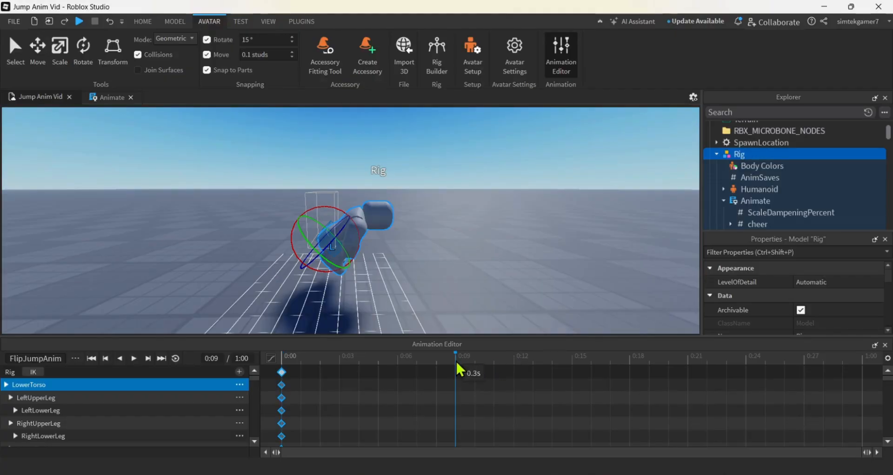
right_click(455, 403)
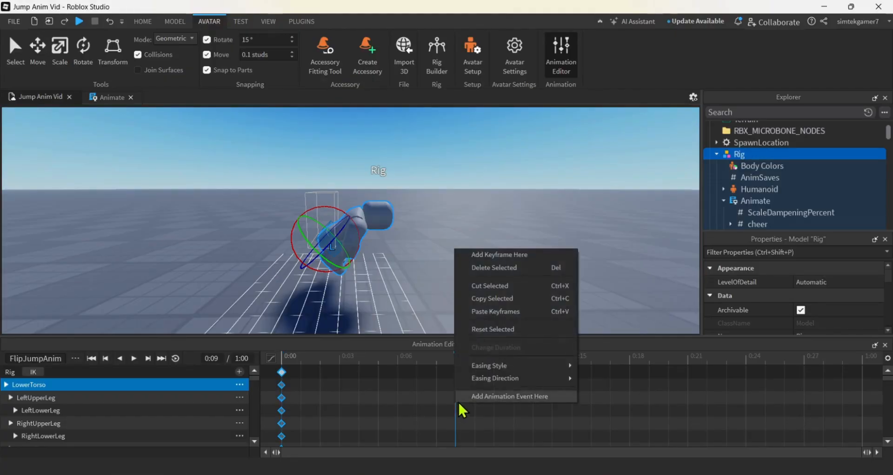
left_click(499, 311)
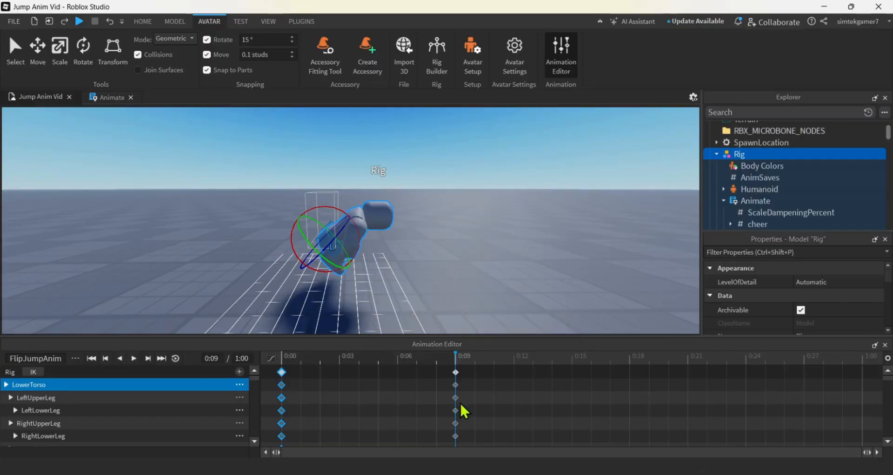
Paste the copied pose keyframes at 0:03 and 0:06
left_click(336, 363)
right_click(333, 370)
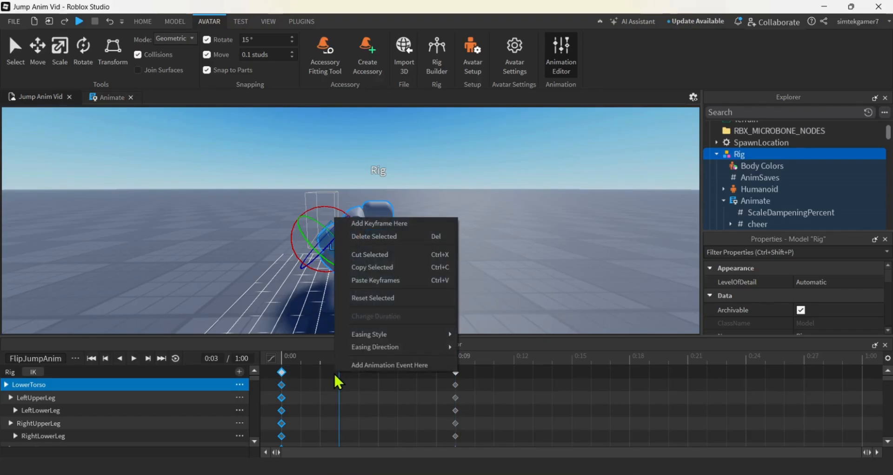
left_click(354, 278)
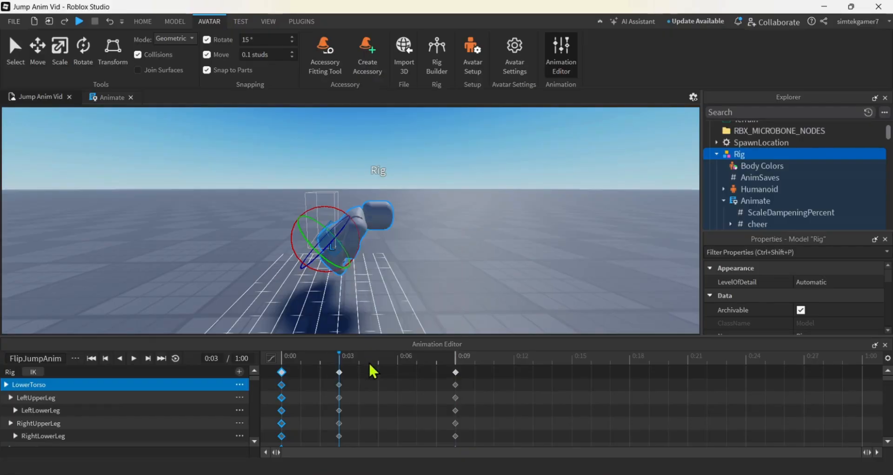
left_click(397, 361)
right_click(397, 371)
left_click(423, 291)
Rotate the lower torso a further quarter turn forward at frame 0:03 so the head points down
left_click(339, 371)
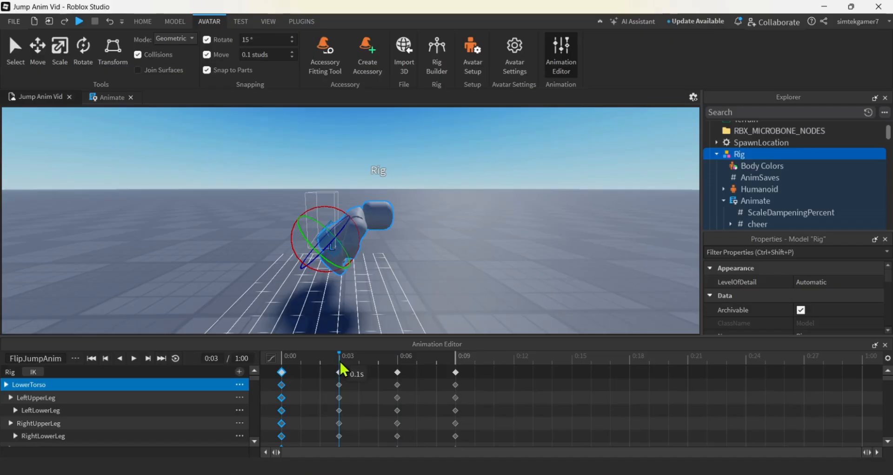
left_click(339, 371)
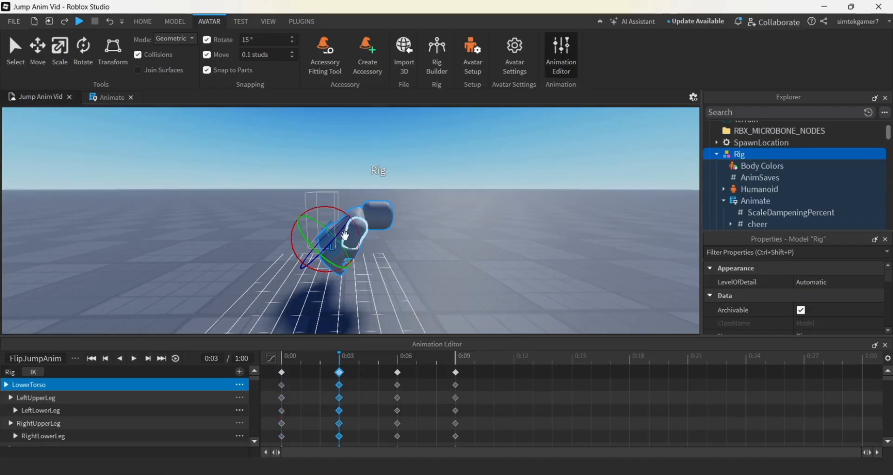
left_click_drag(352, 223, 352, 271)
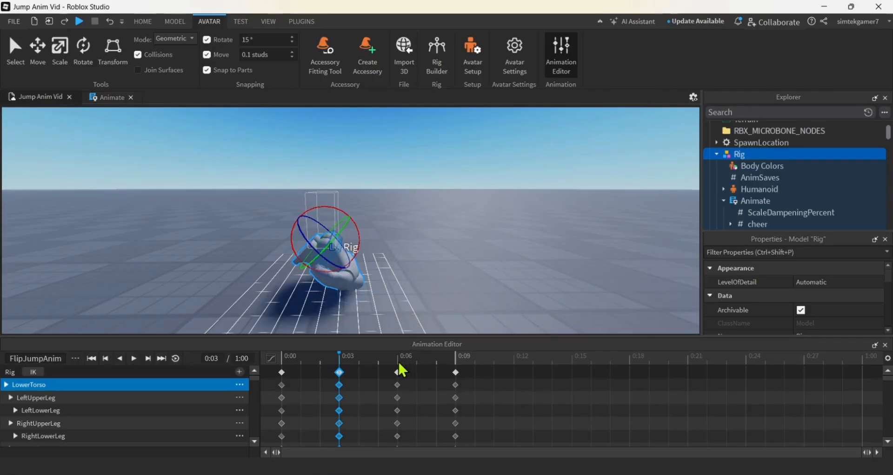
Rotate the lower torso nearly half a turn forward at frame 0:06 to continue the flip
left_click(399, 364)
left_click(398, 373)
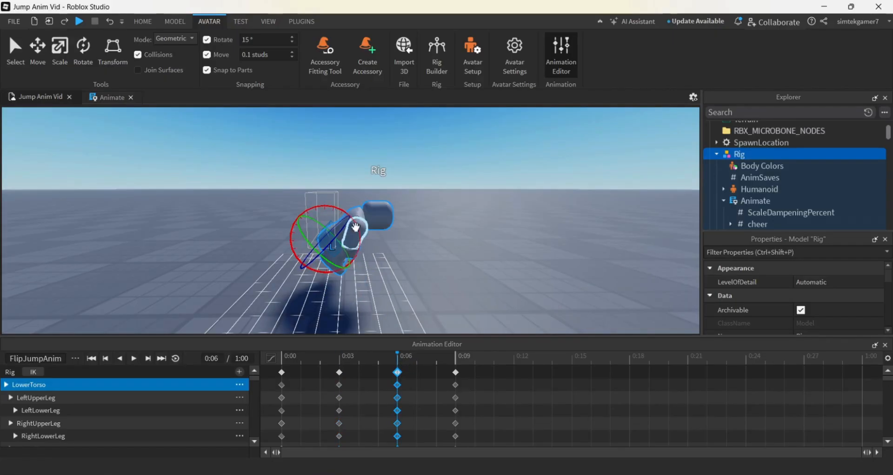
left_click_drag(350, 219, 342, 235)
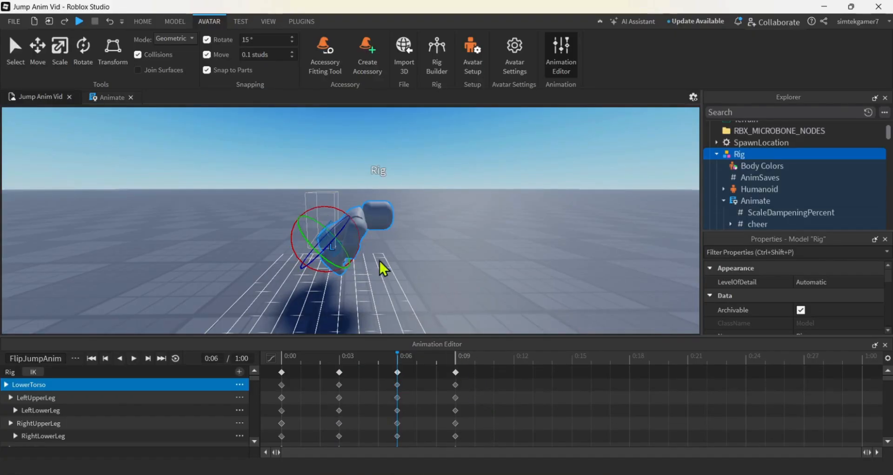
left_click_drag(338, 209, 326, 281)
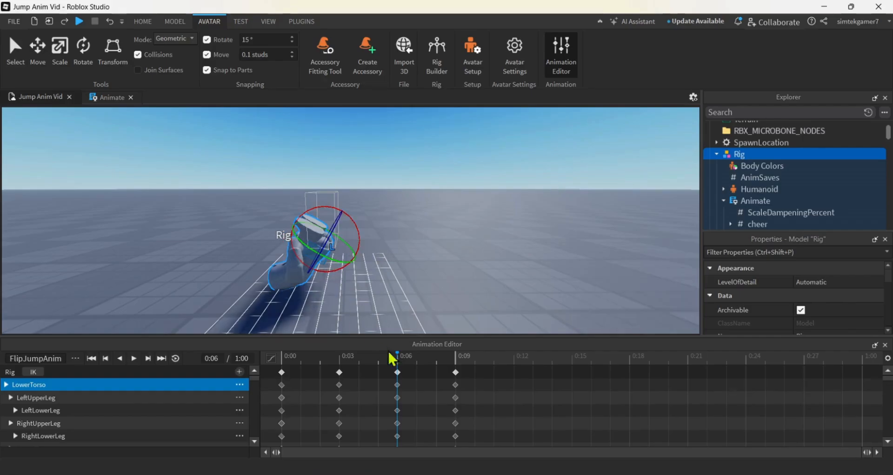
Rotate the lower torso further around at frame 0:09 to finish the flip upright, and save FlipJumpAnim
left_click(456, 370)
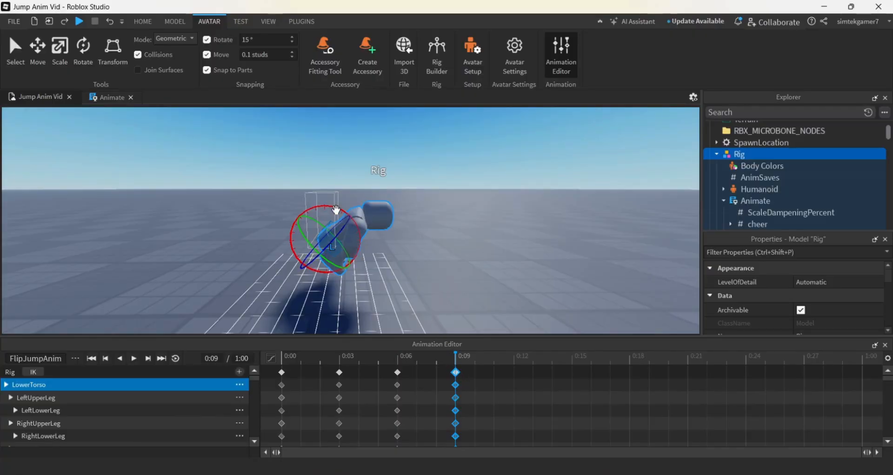
left_click_drag(336, 211, 307, 229)
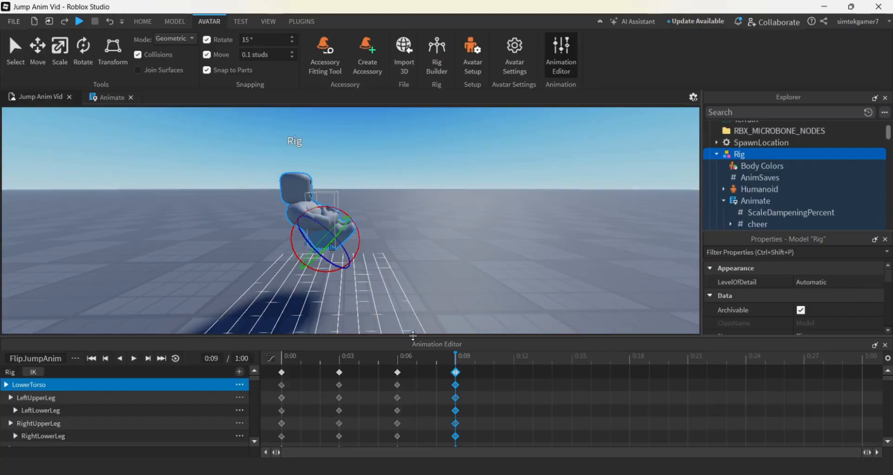
left_click(73, 362)
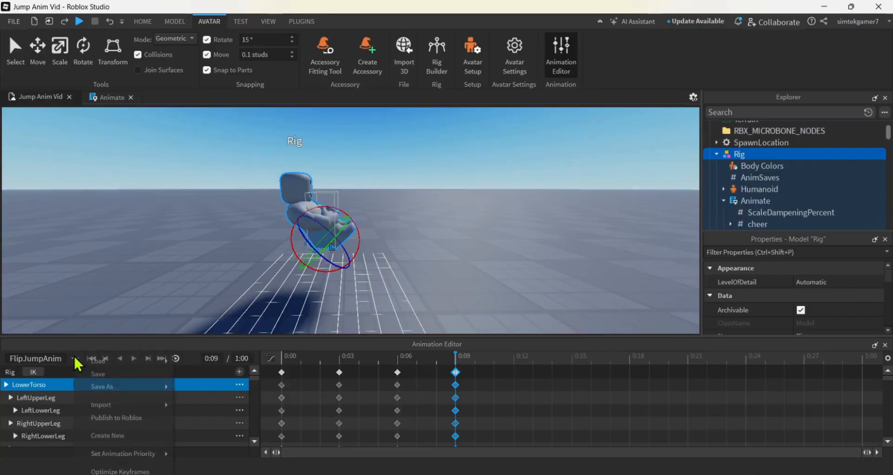
left_click(92, 373)
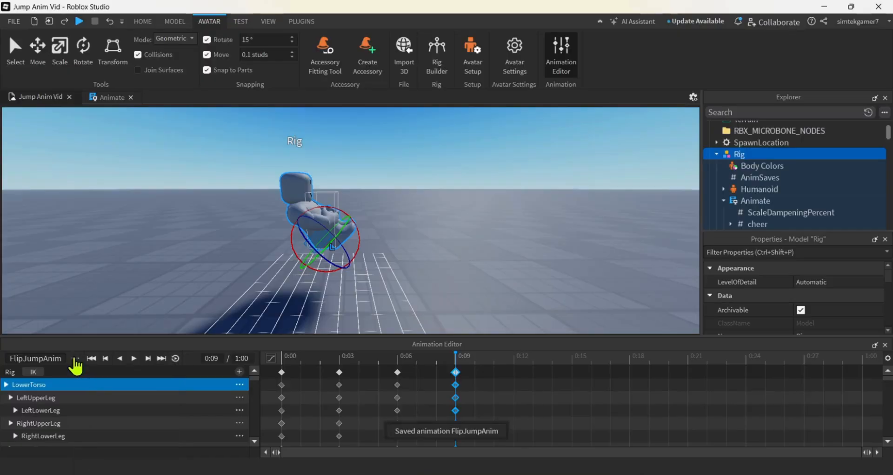
Publish FlipJumpAnim to Roblox as a new asset under the creator Me and copy its asset ID
left_click(75, 362)
mouse_move(82, 362)
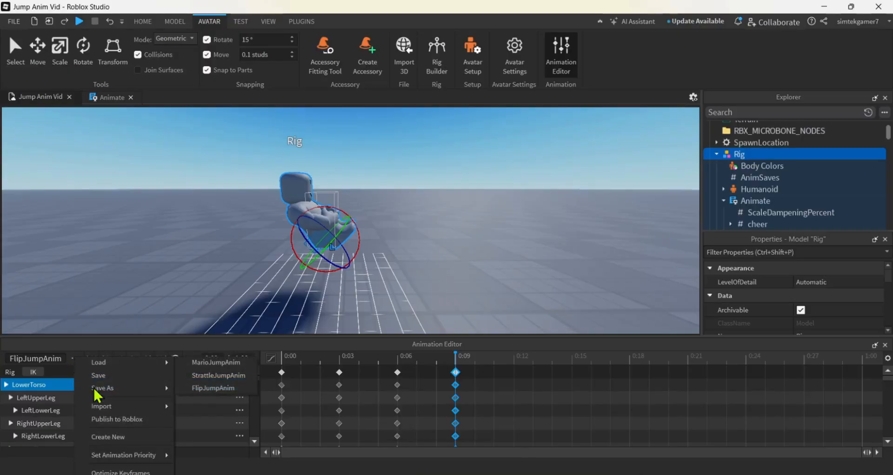
left_click(139, 418)
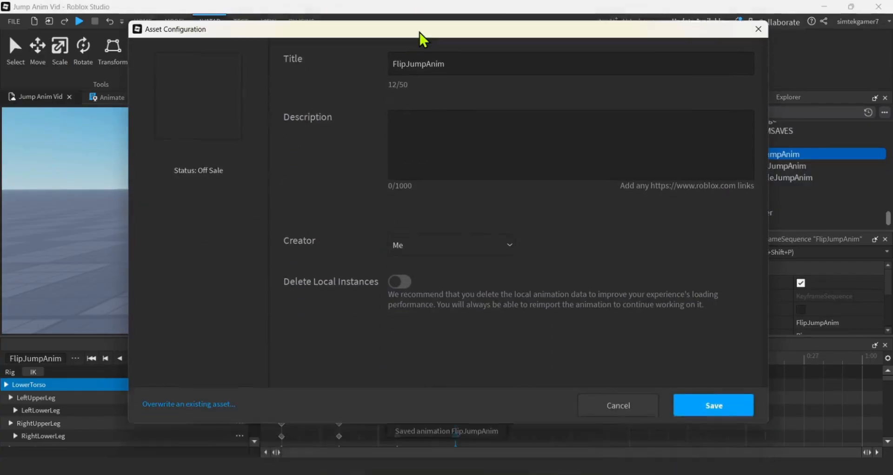
left_click(721, 411)
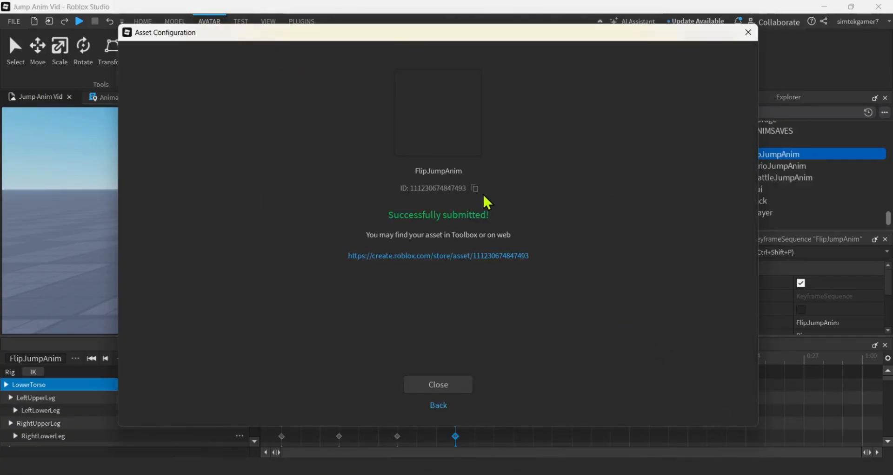
left_click(475, 188)
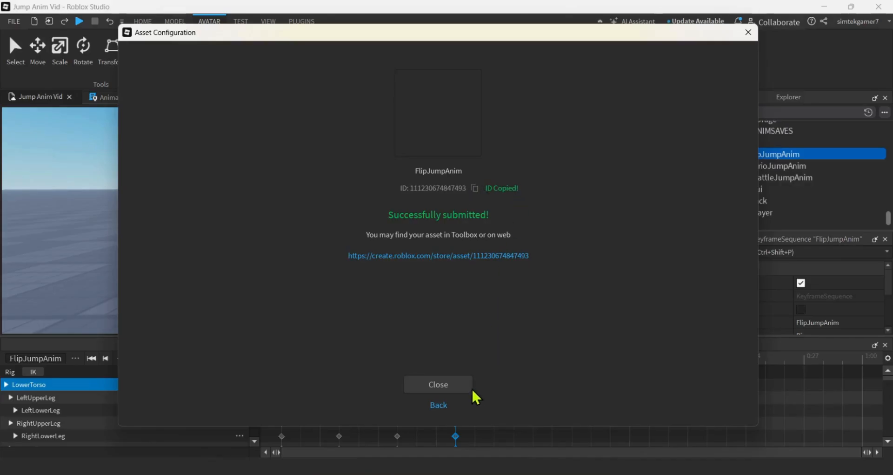
left_click(452, 383)
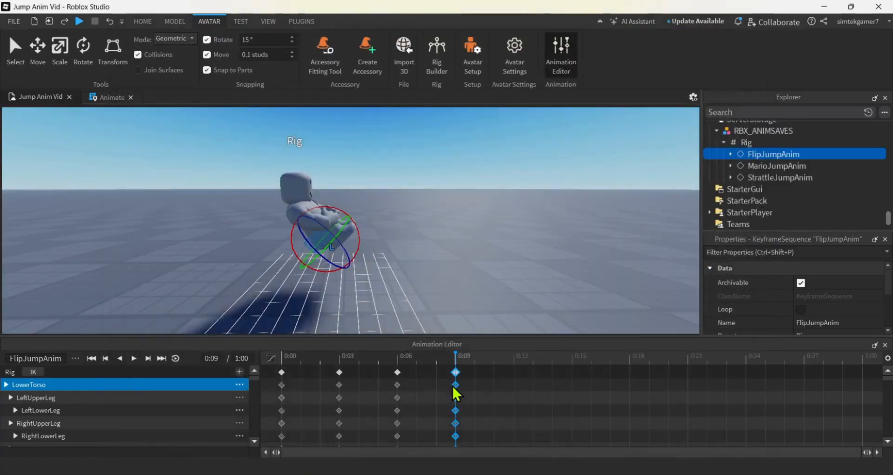
Check which animation priority is assigned to FlipJumpAnim
left_click(75, 358)
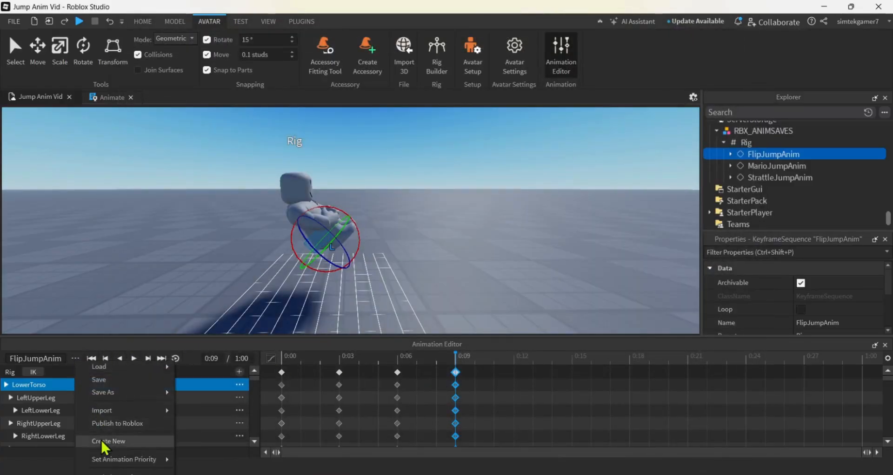
mouse_move(104, 463)
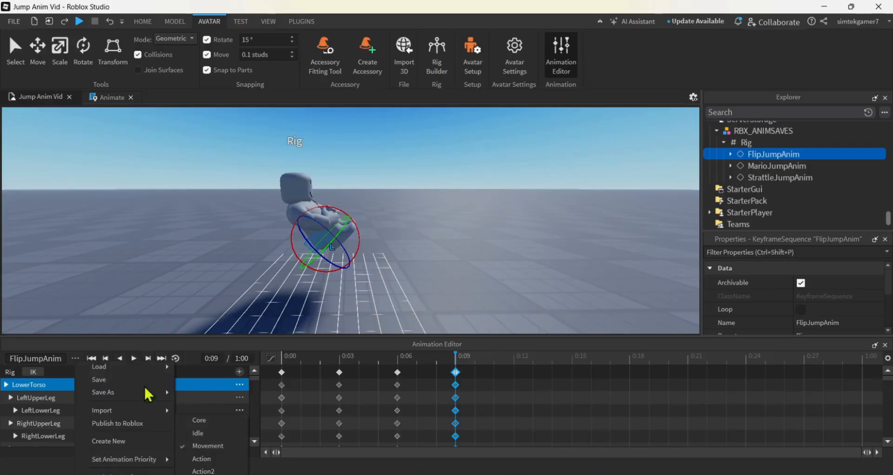
left_click(605, 193)
scroll(824, 174, "up", 10)
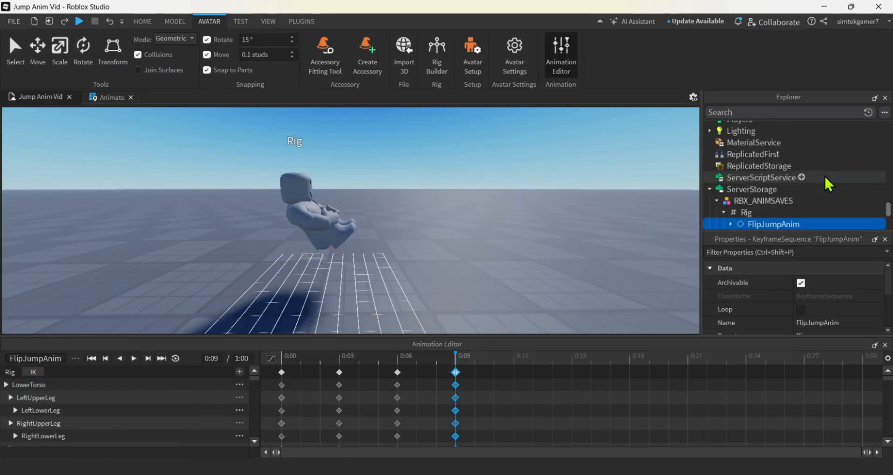
scroll(825, 174, "up", 10)
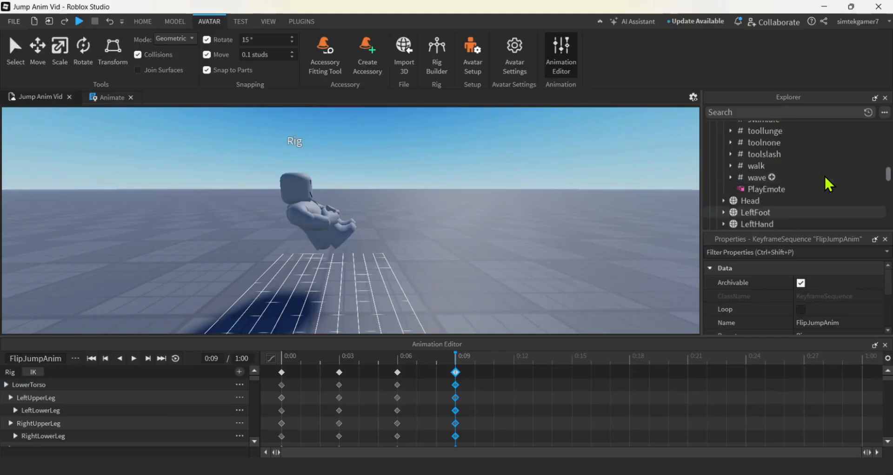
scroll(824, 174, "up", 3)
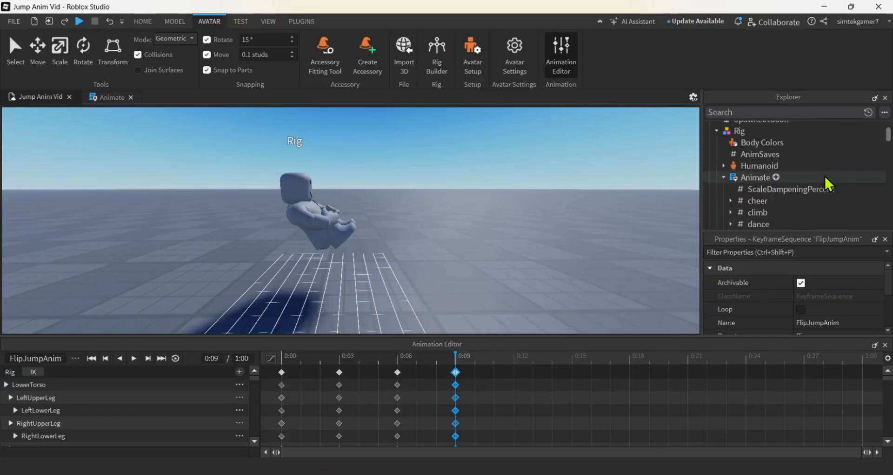
scroll(760, 184, "down", 5)
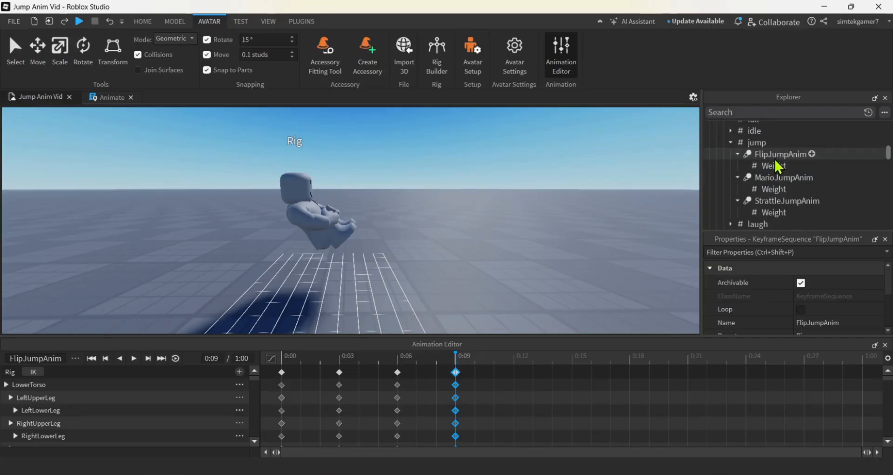
left_click(779, 157)
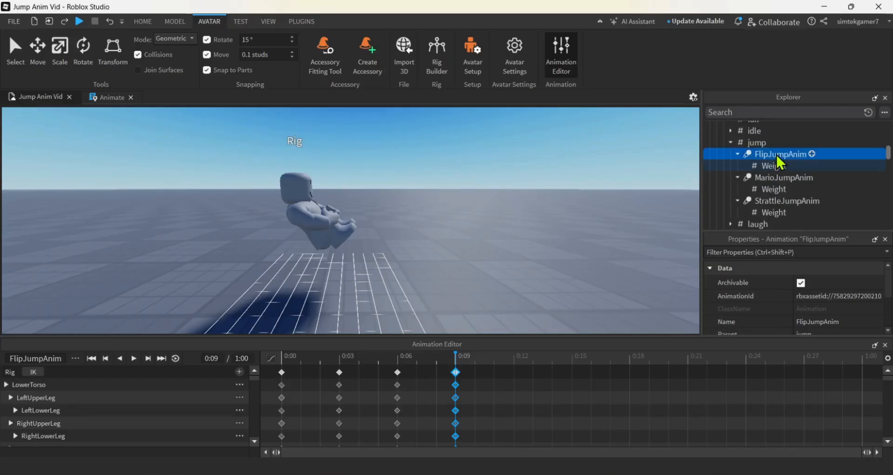
left_click(857, 297)
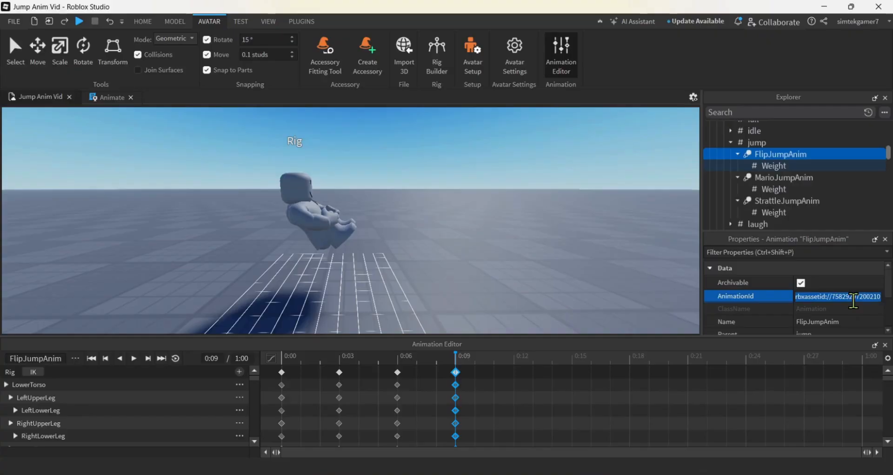
key("ctrl+v")
key("Return")
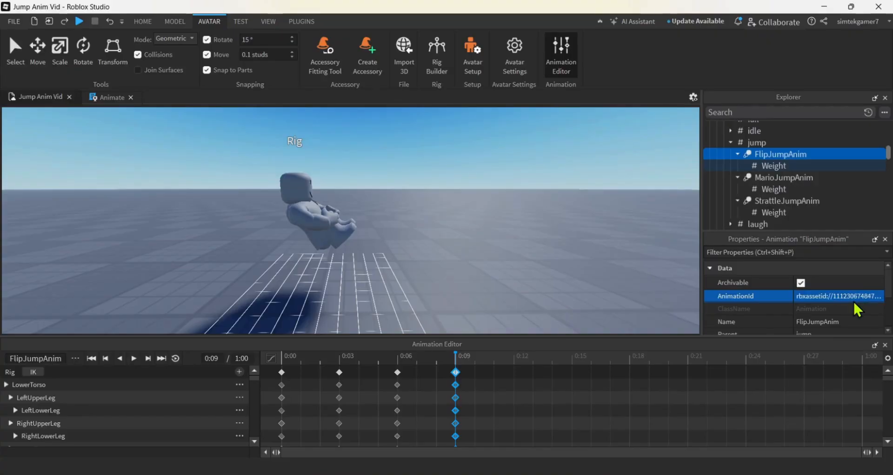
Copy the updated Animate script from the Rig and close the Animation Editor
scroll(833, 199, "up", 3)
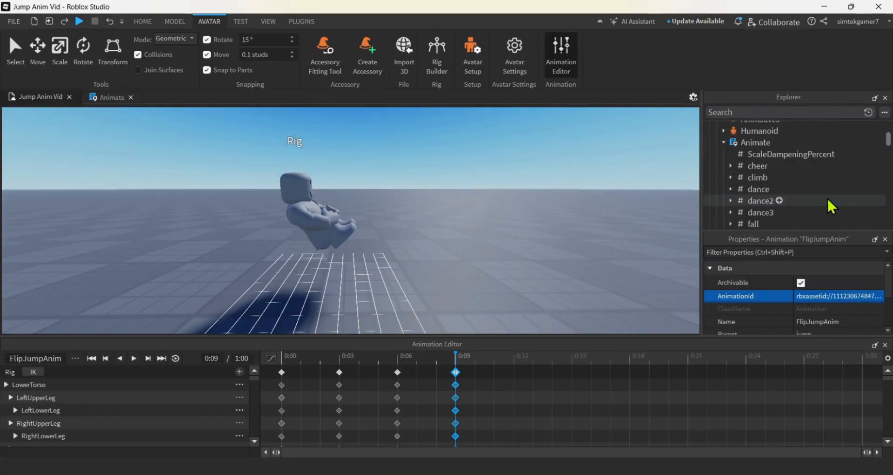
left_click(724, 142)
left_click(739, 141)
right_click(741, 142)
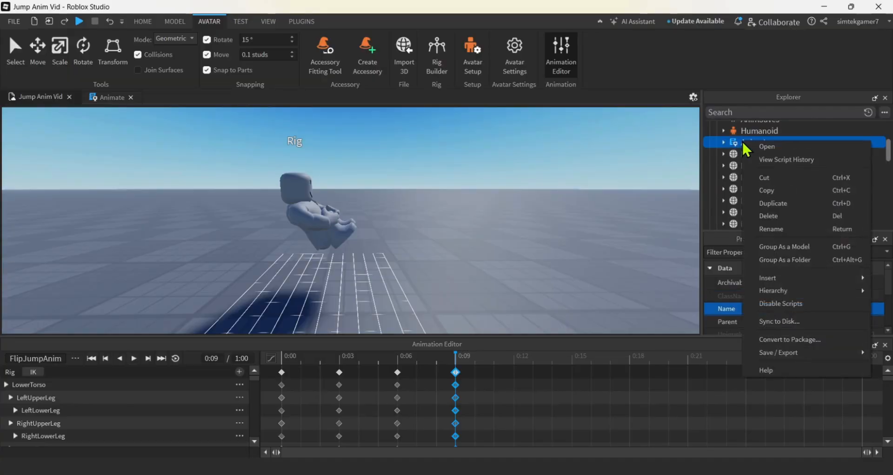
left_click(763, 190)
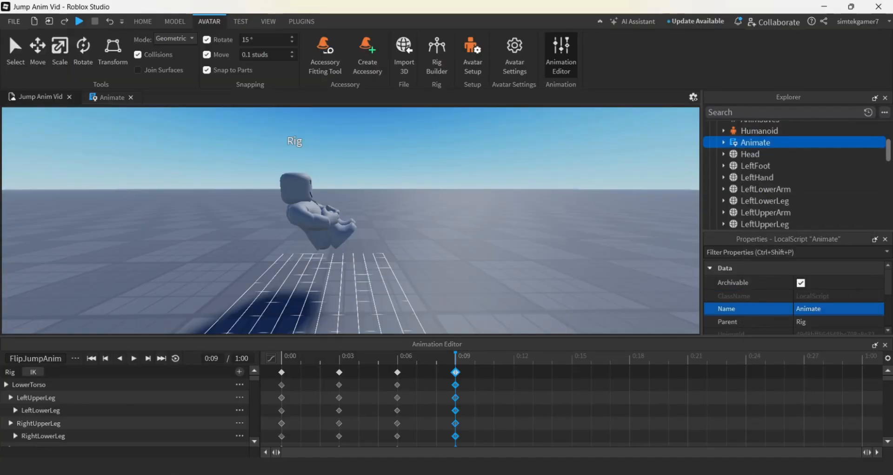
left_click(885, 345)
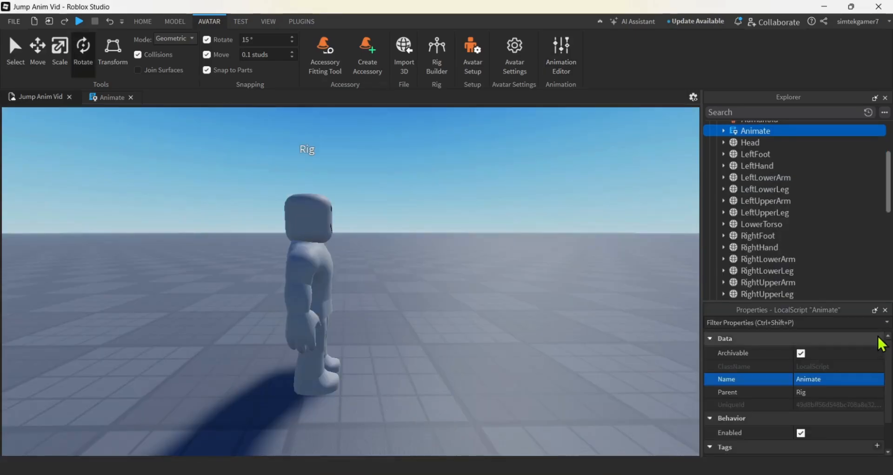
Replace the old Animate script in StarterCharacterScripts with the copied one
scroll(805, 212, "down", 8)
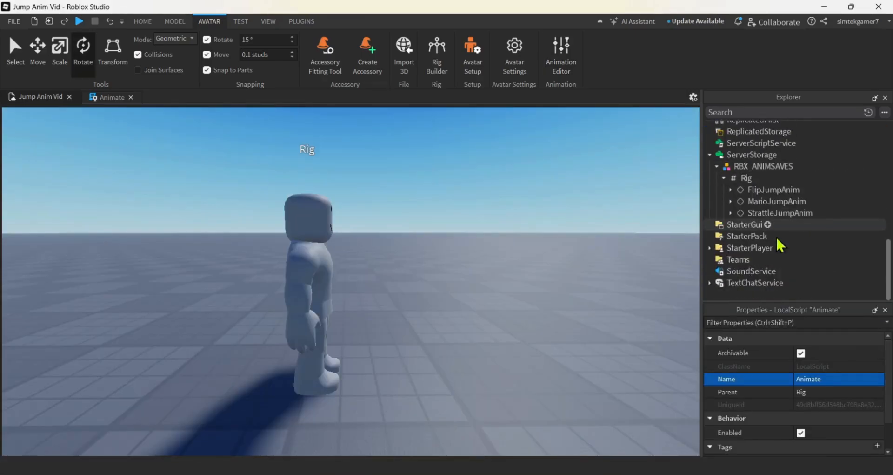
left_click(710, 247)
left_click(743, 261)
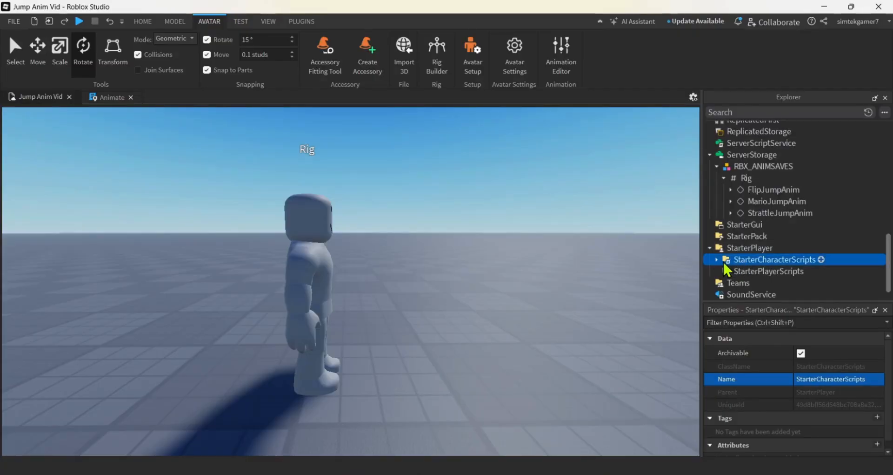
left_click(716, 259)
left_click(743, 271)
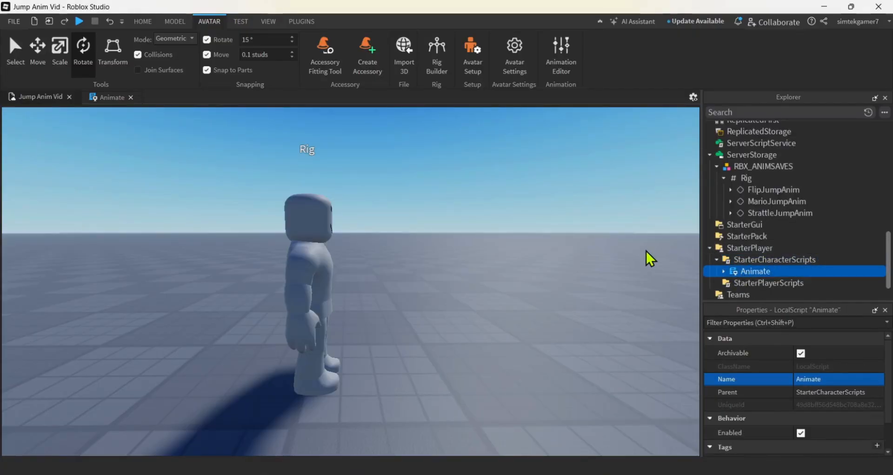
key("Delete")
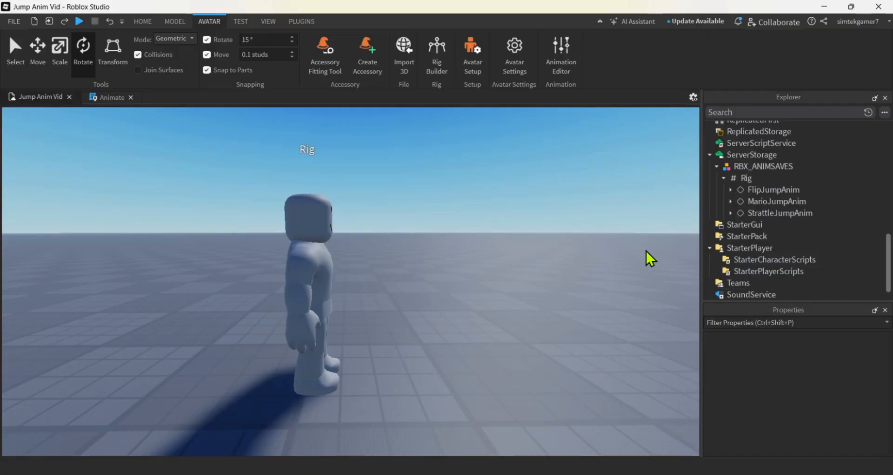
left_click(741, 260)
right_click(741, 260)
left_click(764, 289)
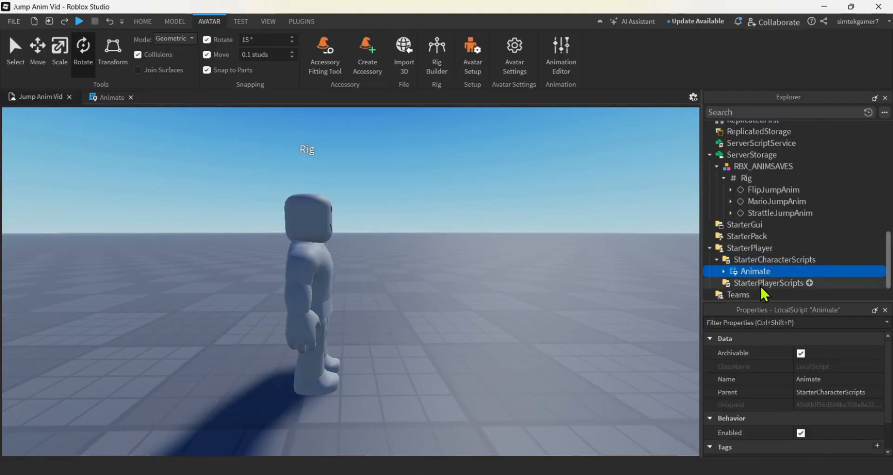
Playtest the place, making the character jump repeatedly to check the custom jump animations, and stop the test
left_click(79, 22)
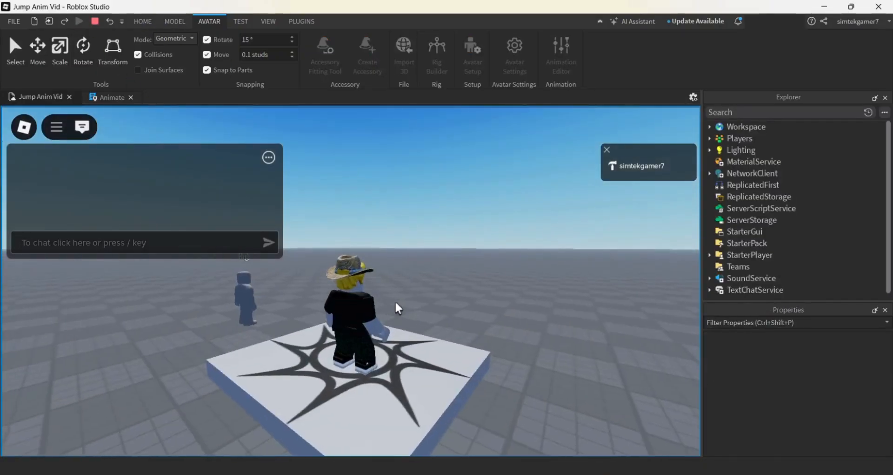
right_click_drag(395, 300, 395, 301)
key("space")
key("space")
key("d")
key("d")
key("space")
key("space")
key("space")
key("space")
key("space")
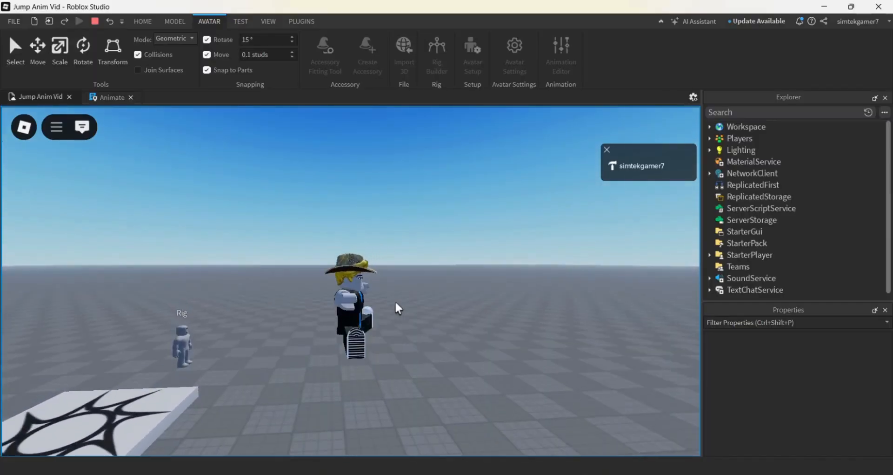
key("space")
key("space")
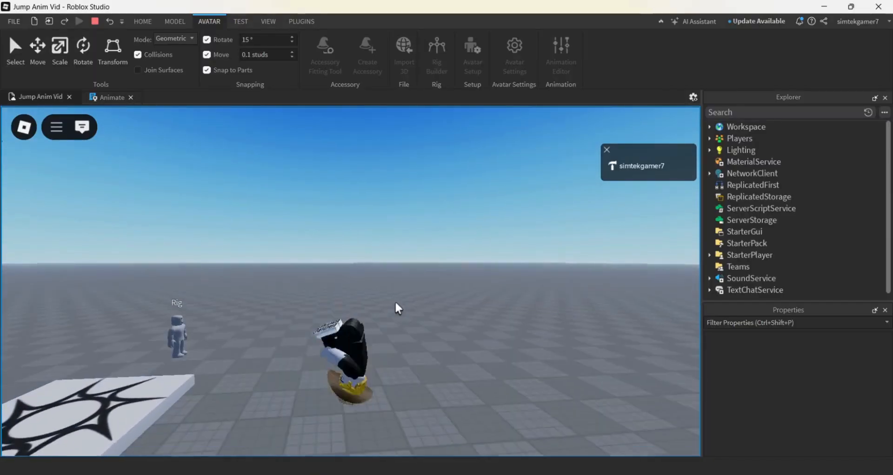
key("space")
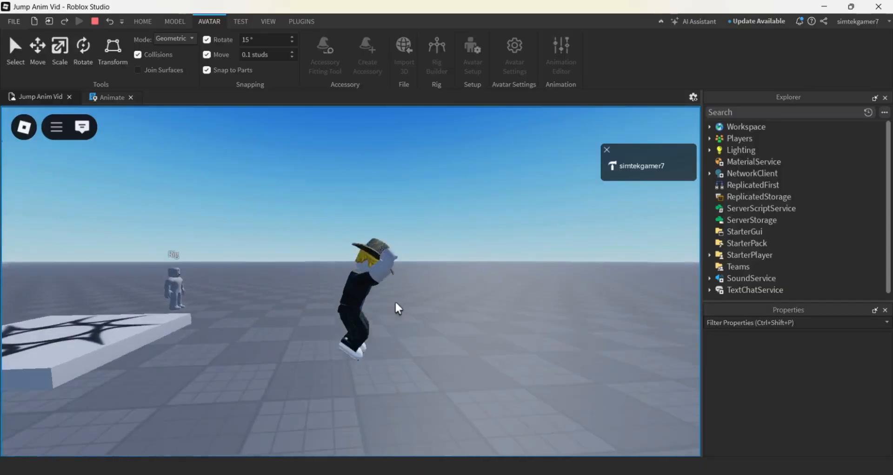
key("space")
key("space")
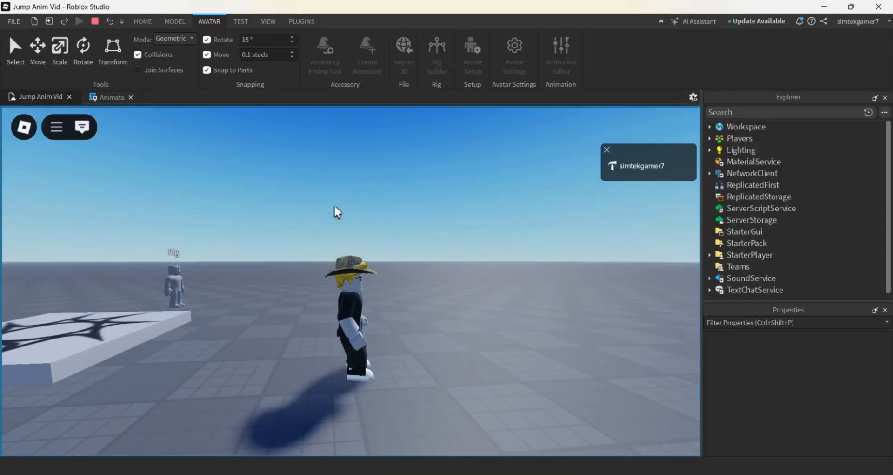
left_click(96, 20)
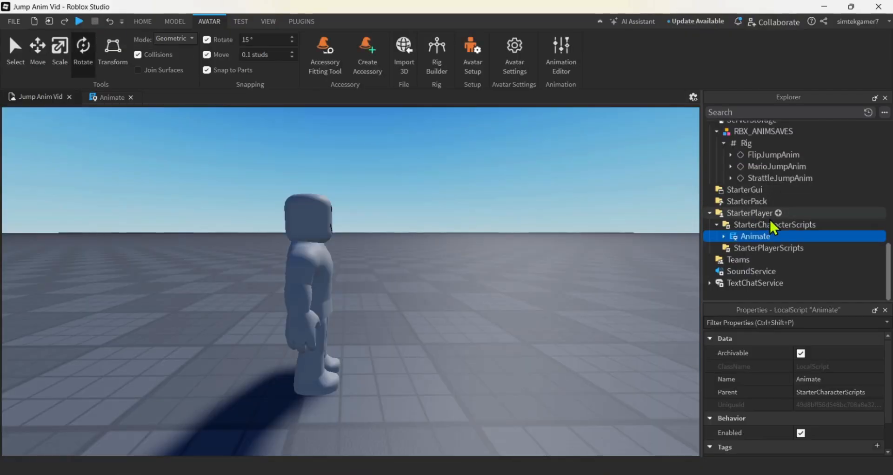
Review the jump animations' weights in the Rig's Animate script and set the Weight value of MarioJumpAnim to 4
scroll(780, 204, "up", 11)
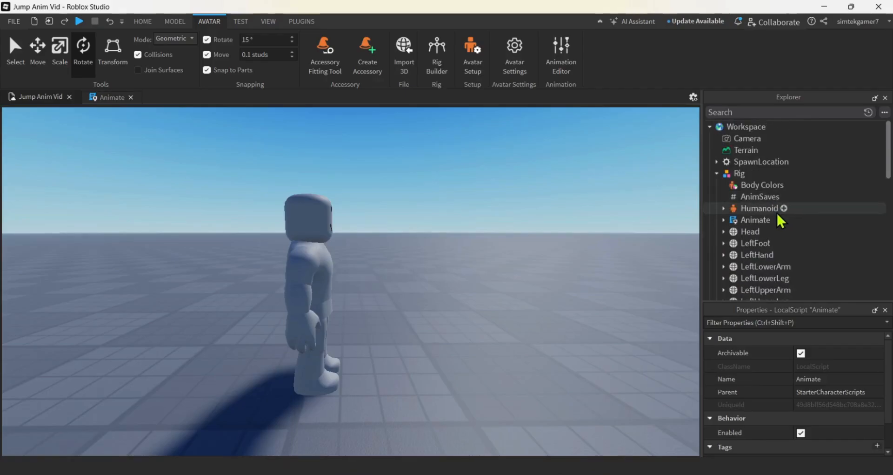
left_click(744, 221)
left_click(724, 221)
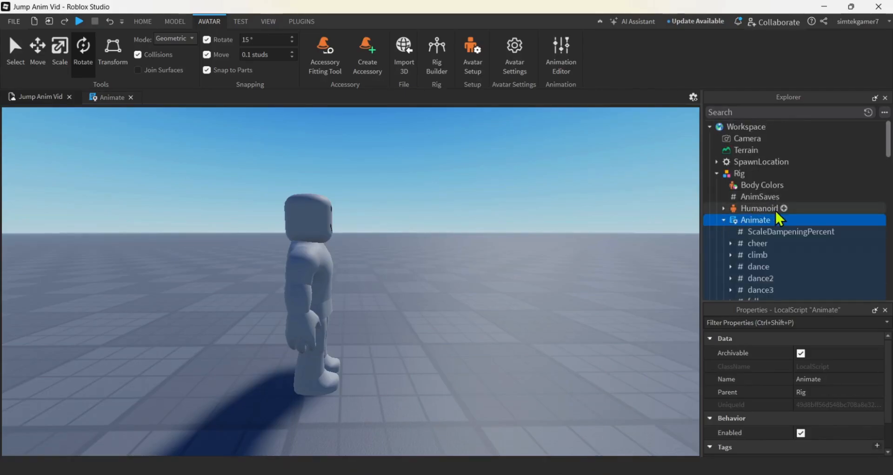
scroll(776, 220, "down", 6)
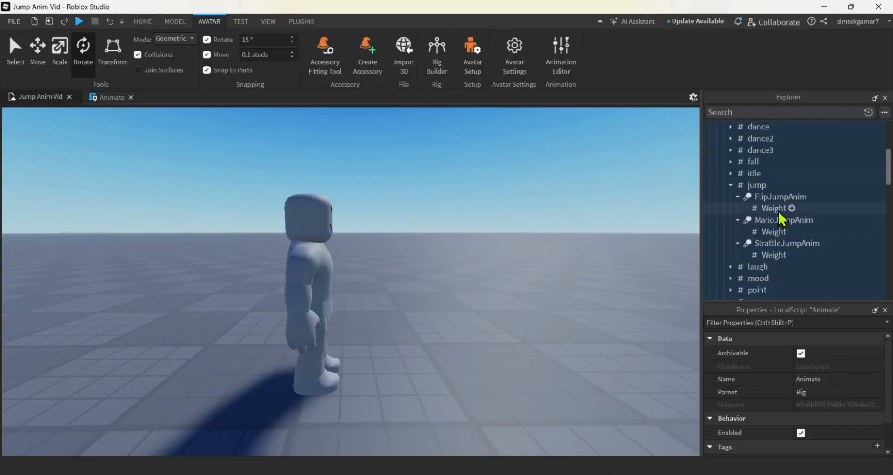
left_click(776, 208)
left_click(773, 233)
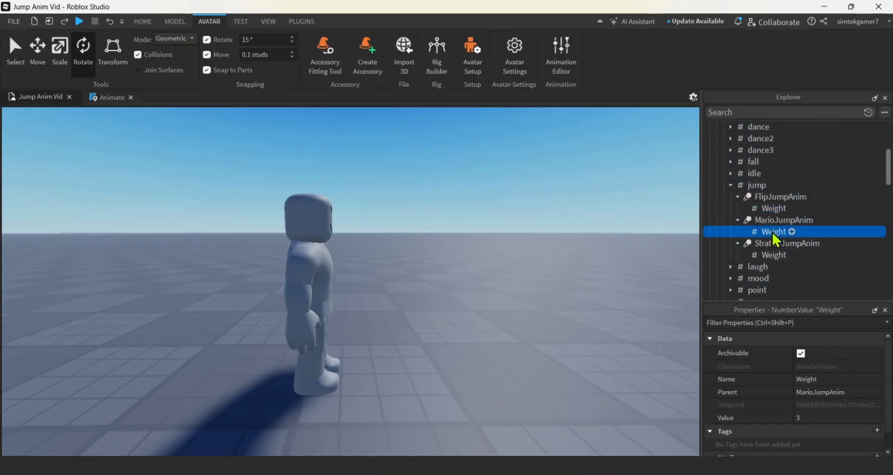
left_click(771, 255)
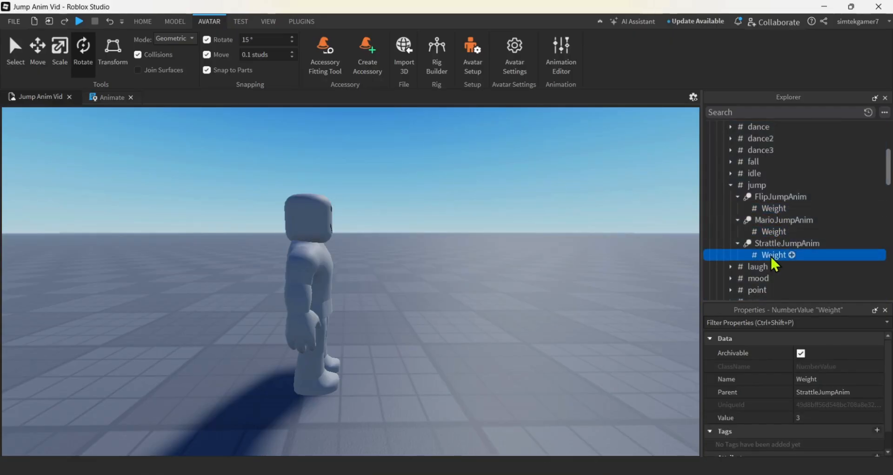
left_click(774, 228)
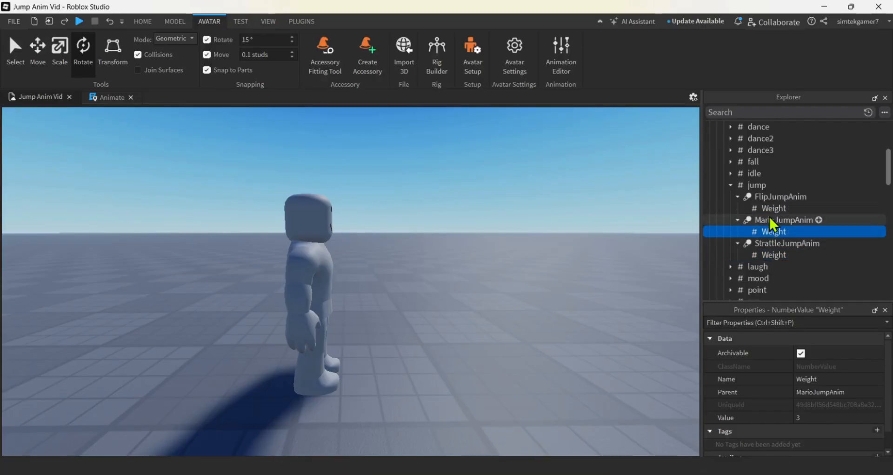
left_click(829, 416)
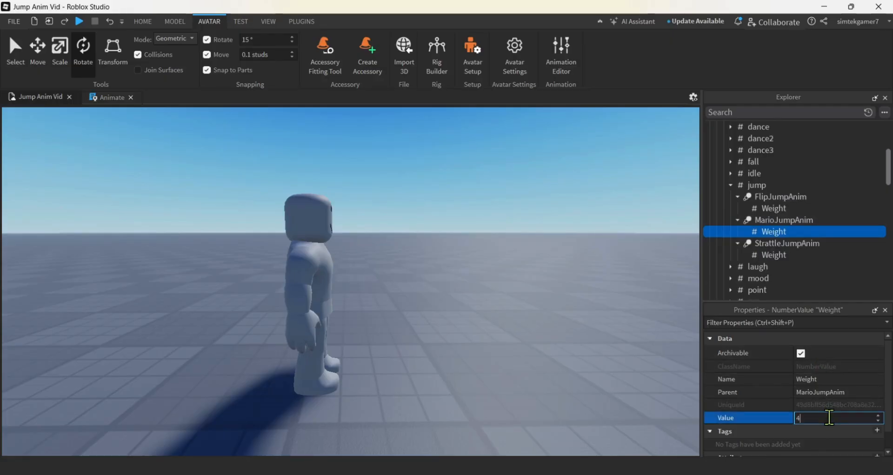
key("Return")
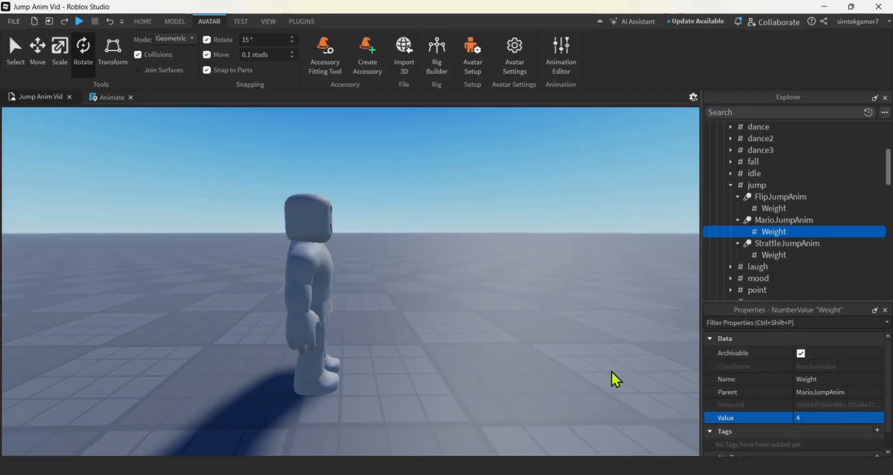
Playtest the place, moving the character around and jumping repeatedly to check which custom jump animations play
left_click(78, 21)
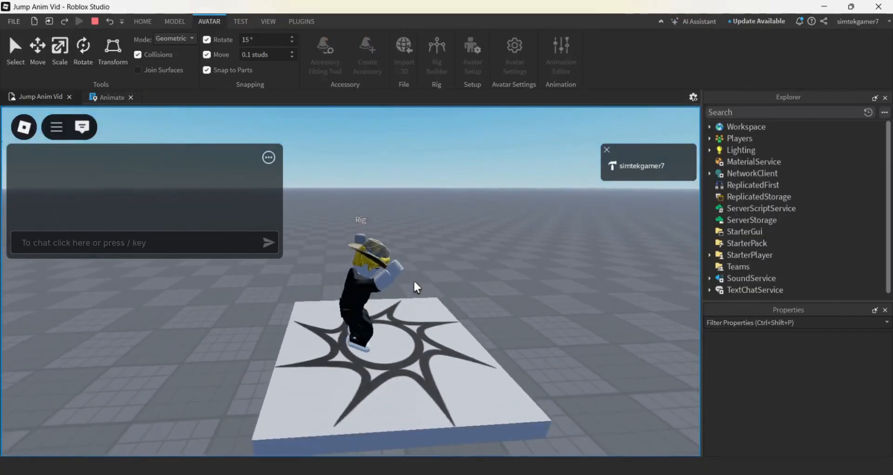
key("space")
key("d")
key("space")
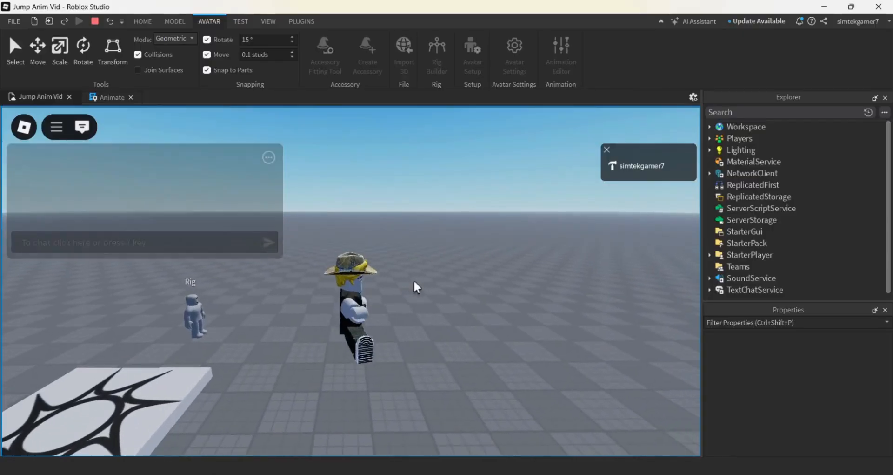
key("space")
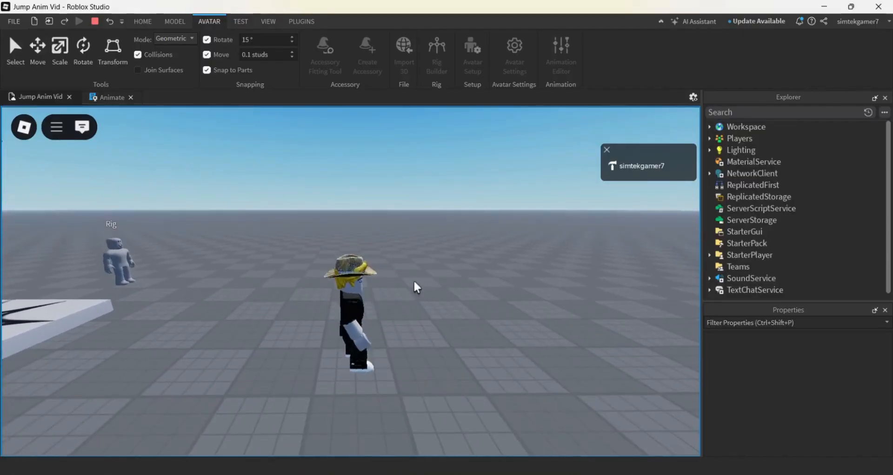
key("space")
key("space")
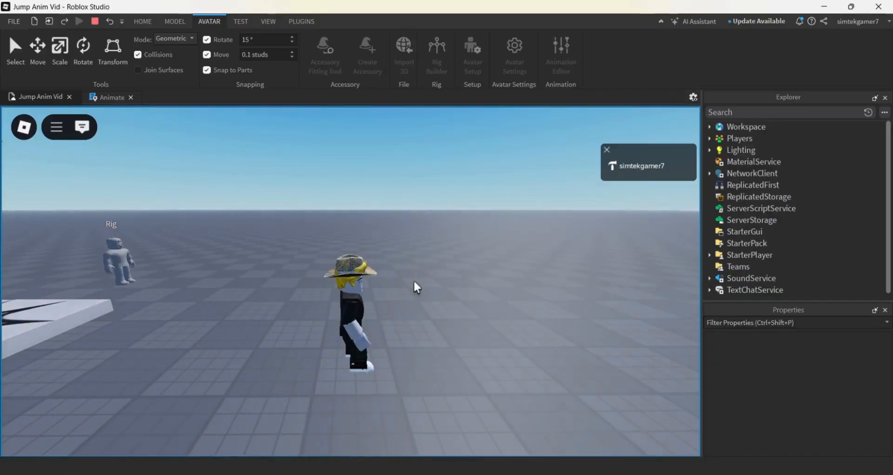
right_click_drag(414, 281, 418, 279)
key("w")
key("space")
key("w")
key("space")
key("space")
key("d")
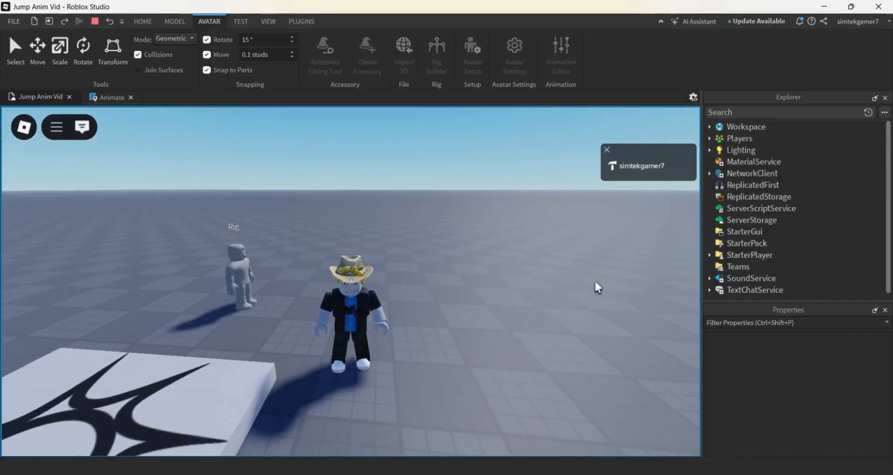